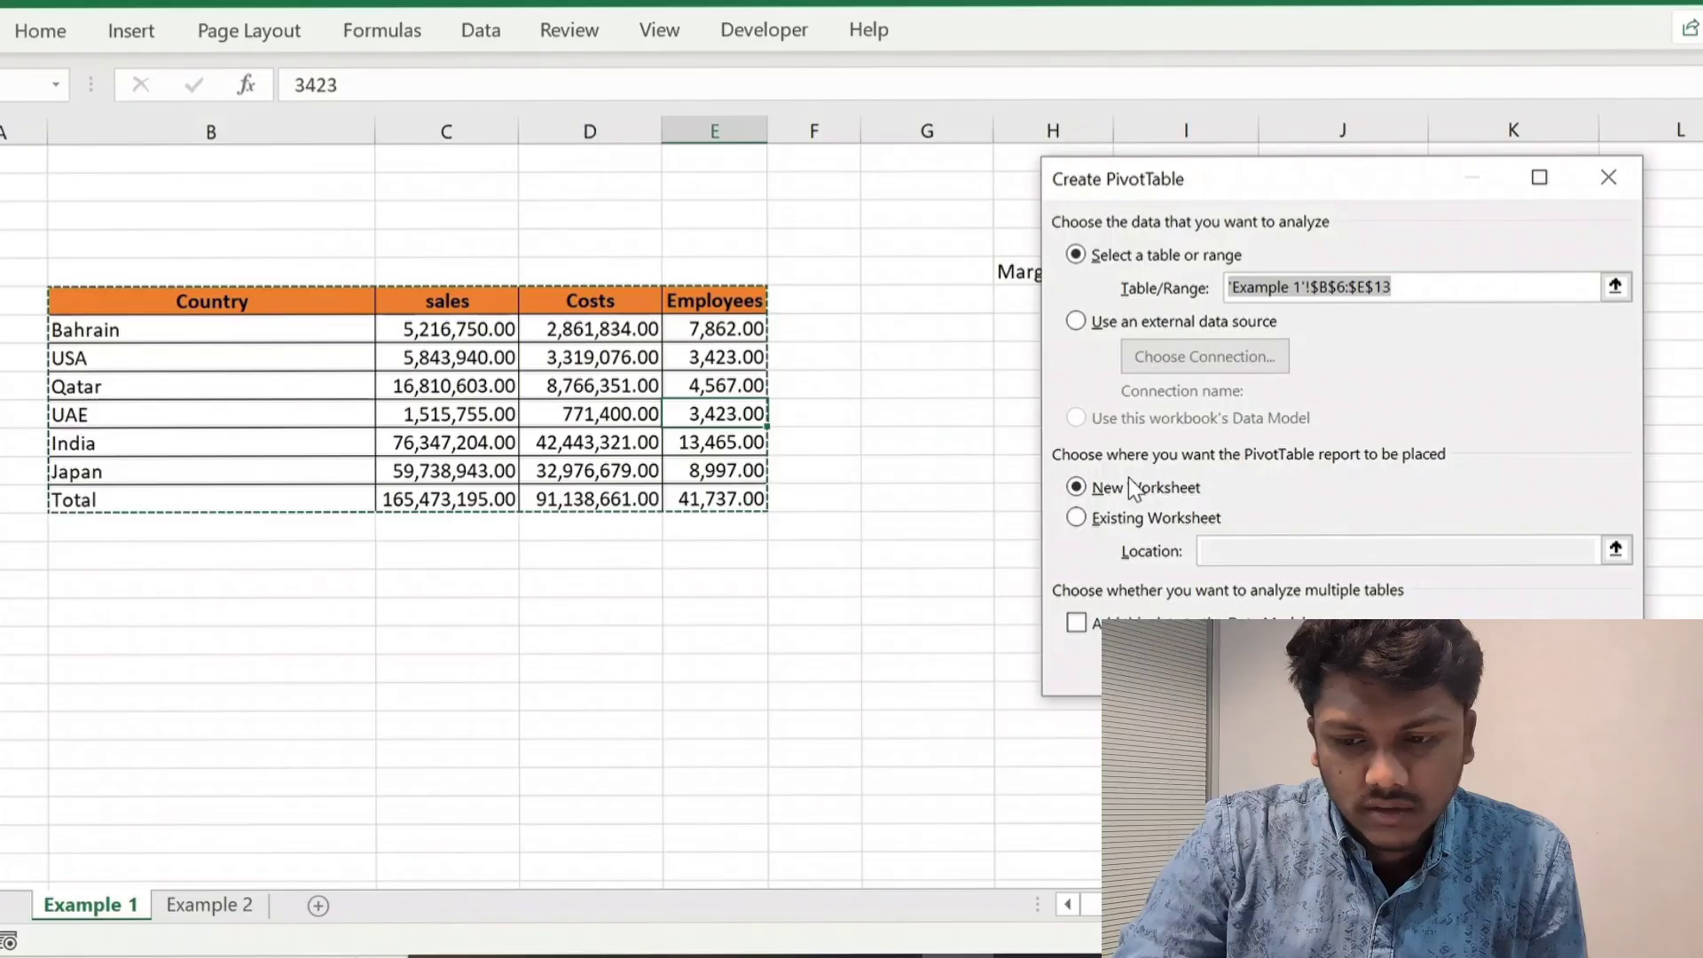
- Create the PivotTable from range B6:E13 on the existing worksheet Example 1 at cell G9
click(1153, 517)
click(1240, 558)
click(915, 381)
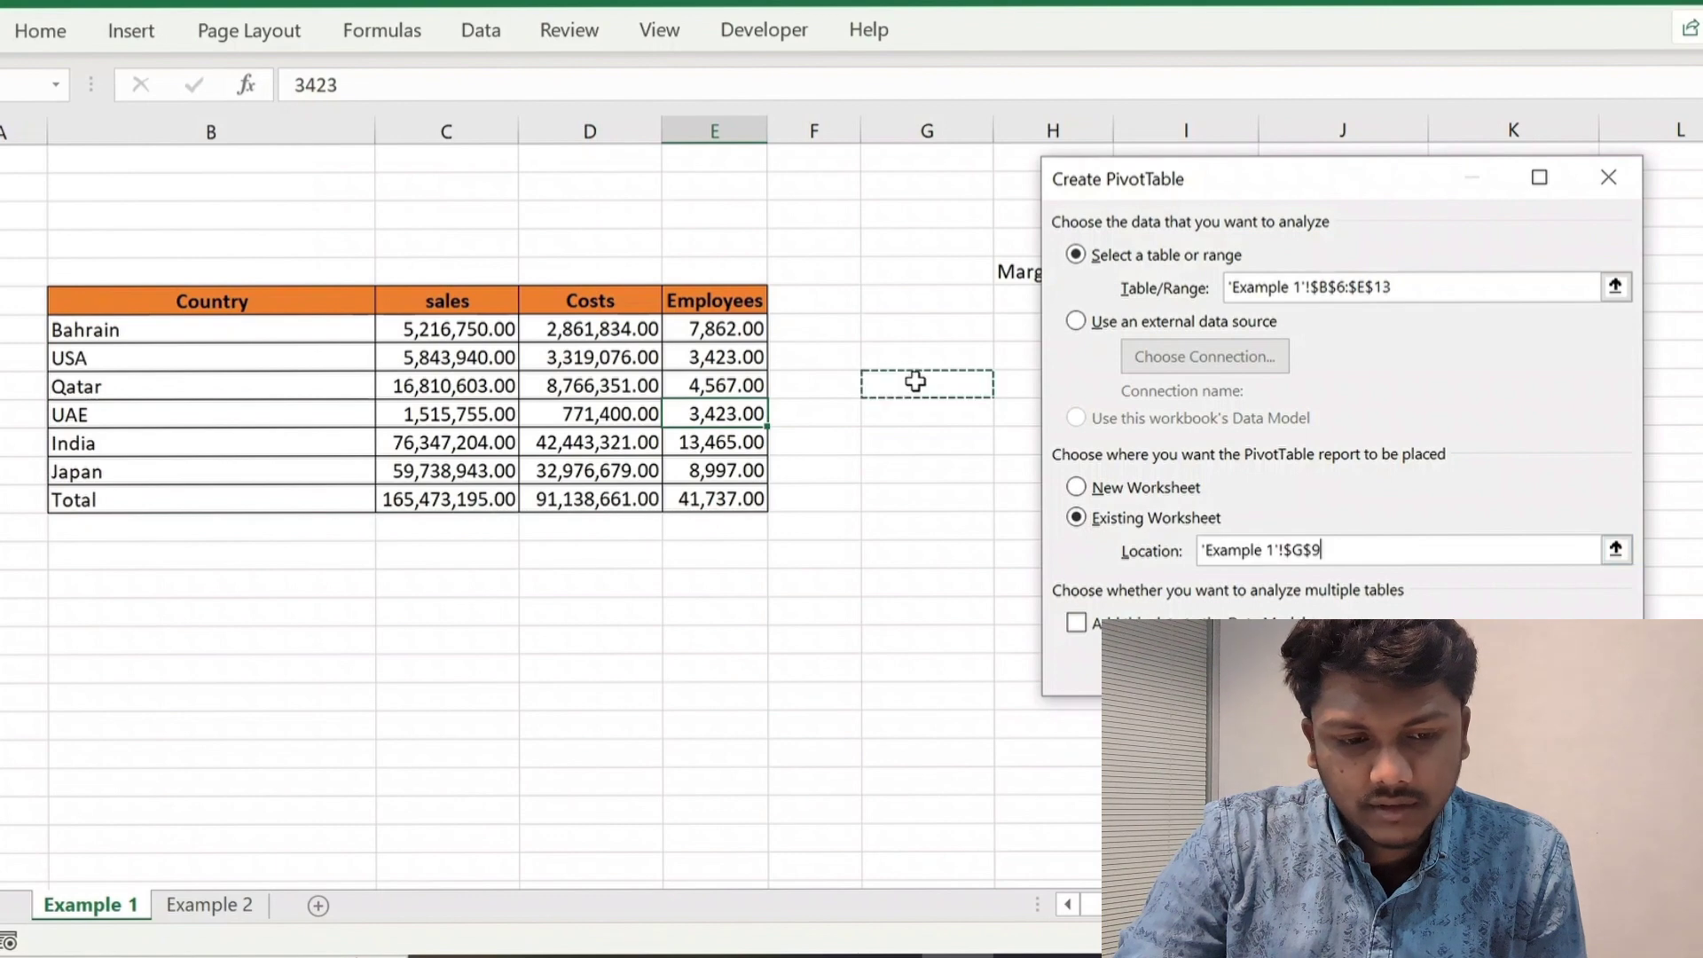
key(Return)
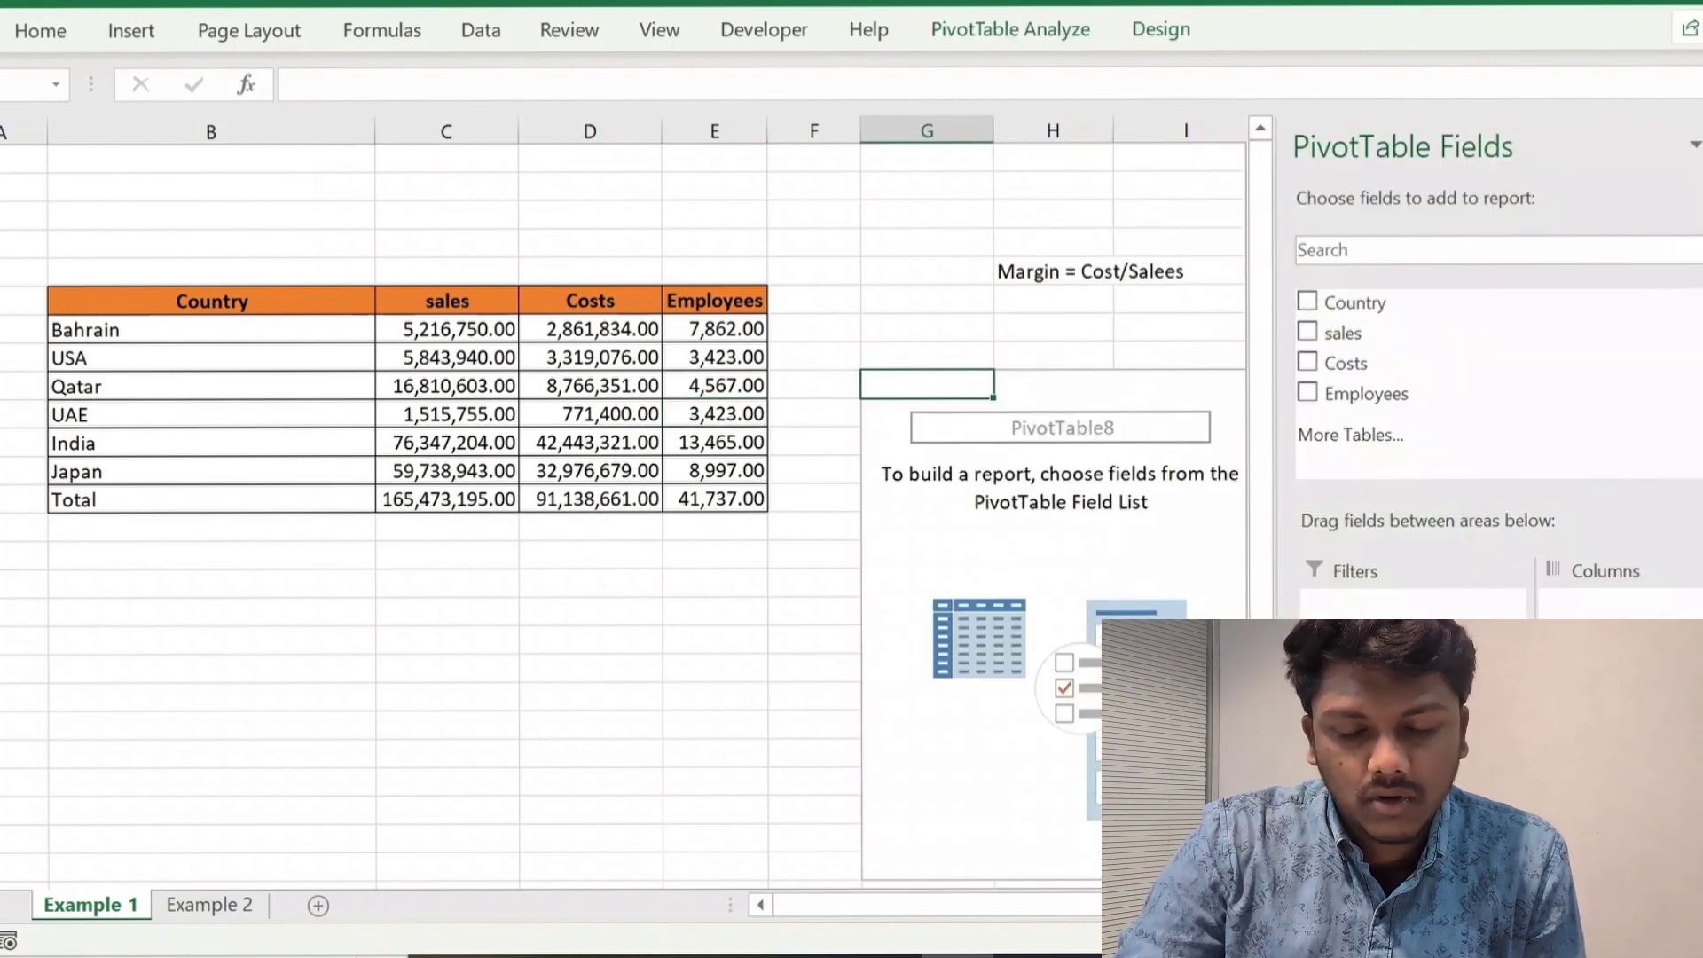
- Add the Country field as rows and the sales and Costs fields as values in the PivotTable
click(1355, 304)
click(1360, 334)
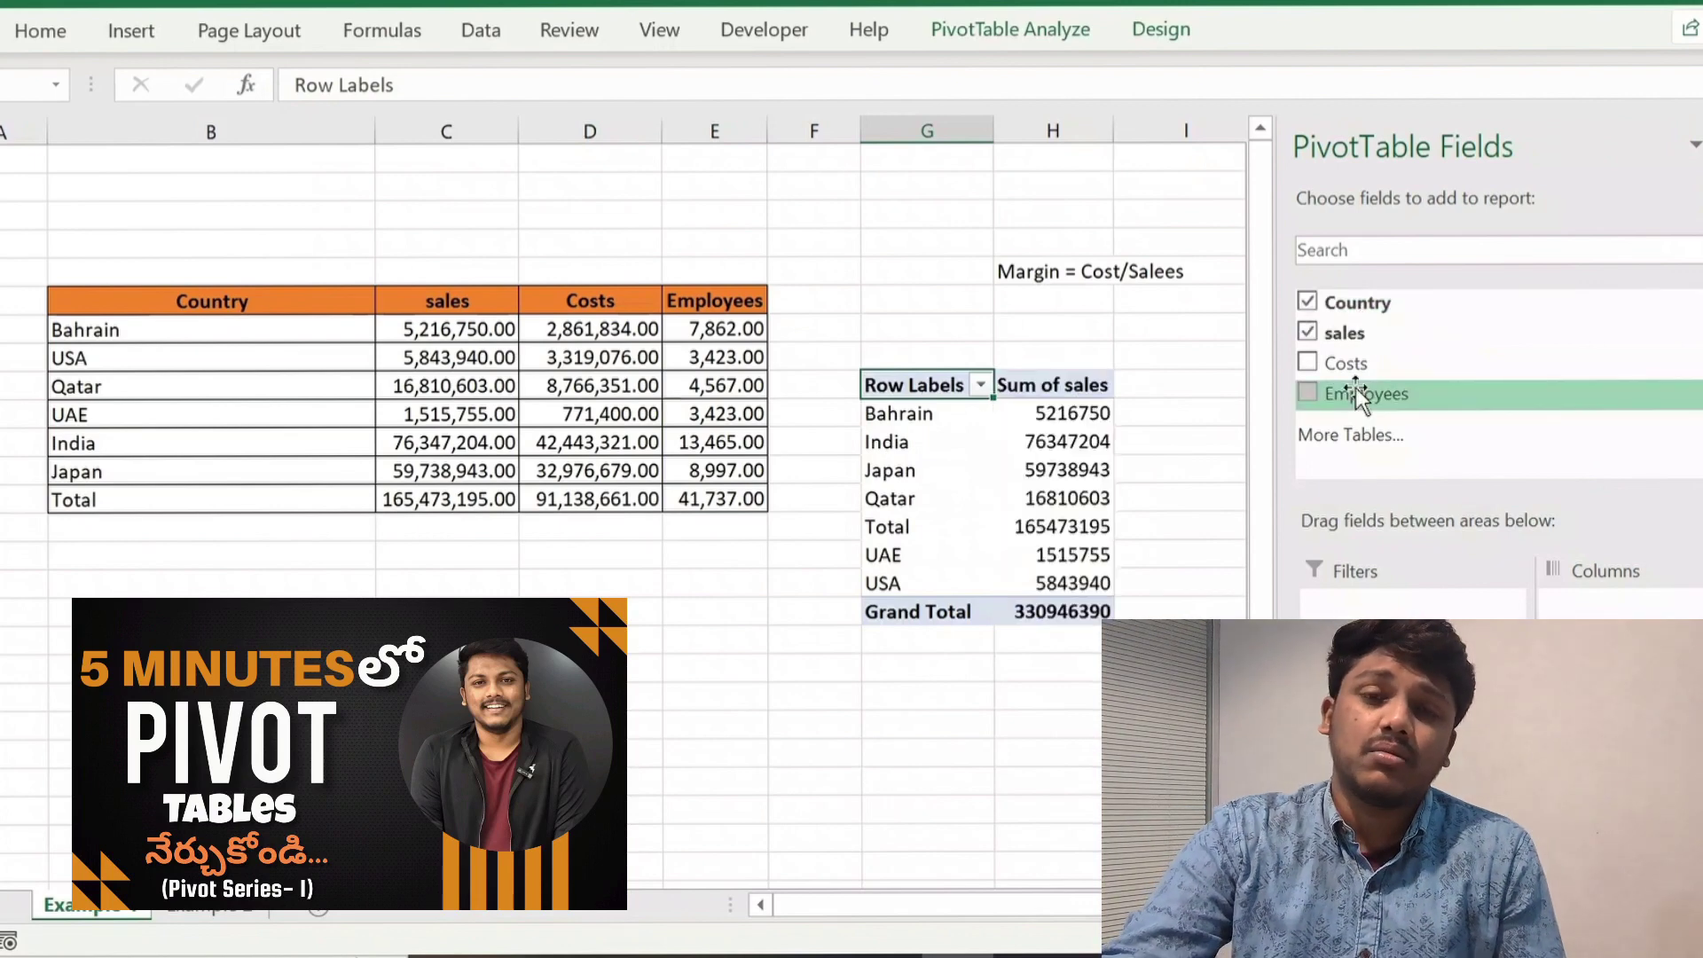
drag(1346, 364, 1623, 781)
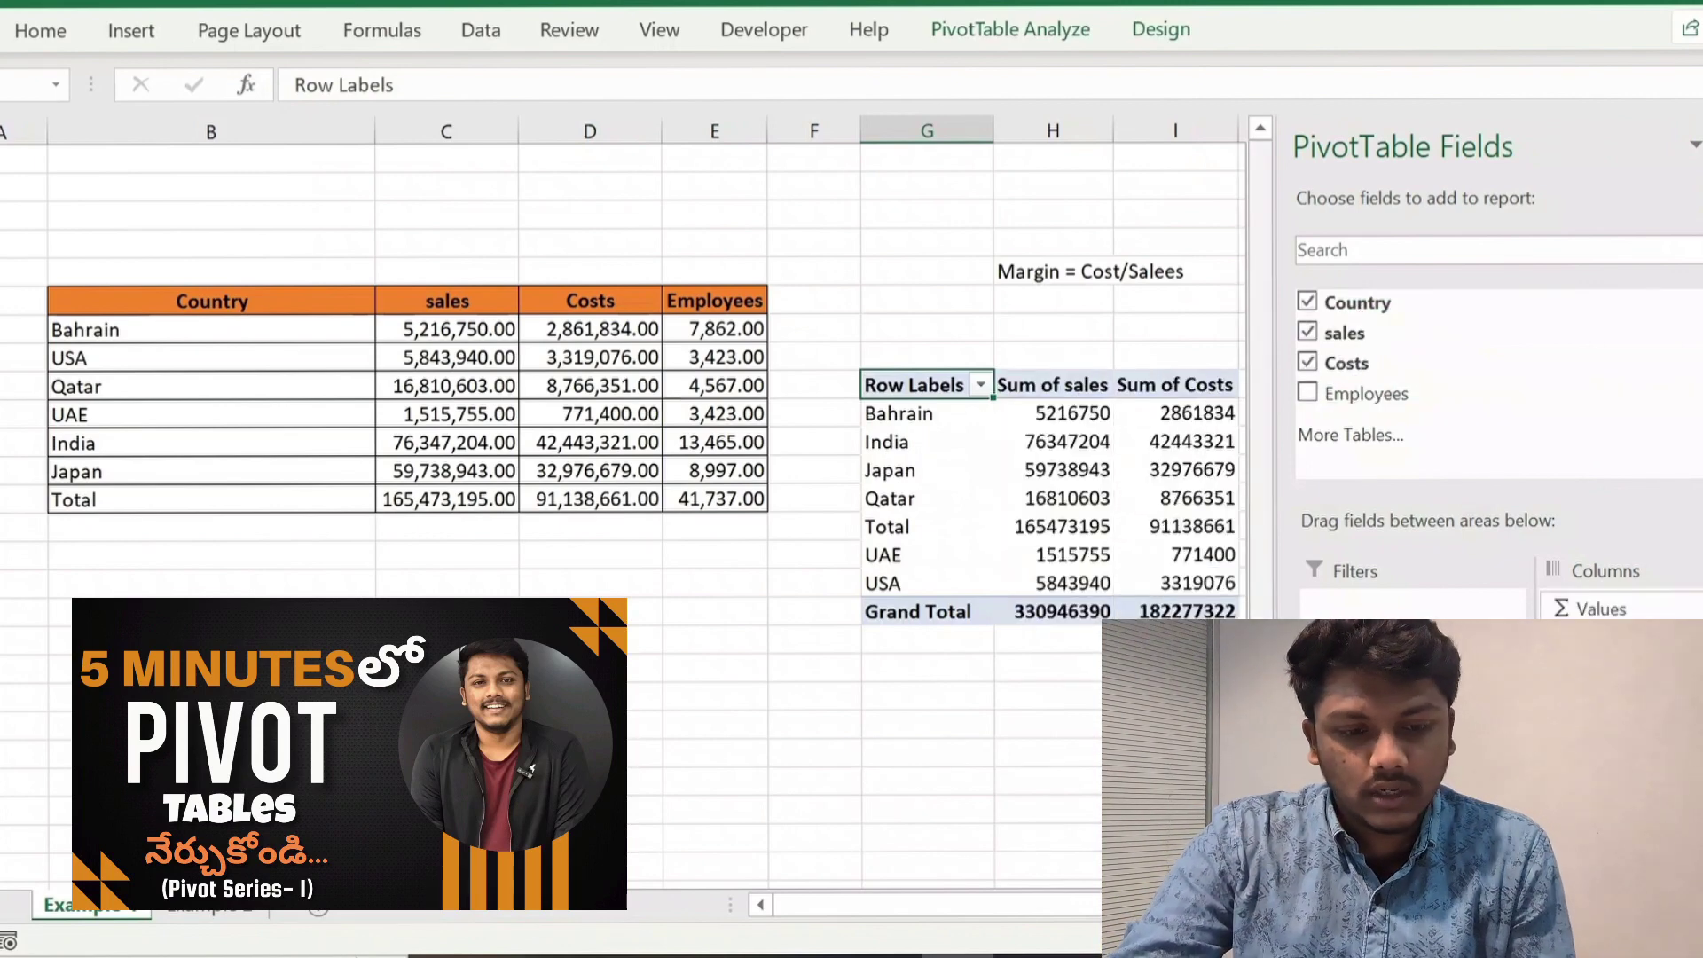
- Format the pivot's sales and costs as numbers with 1000 separators and 0 decimals, and give the costs two decimals
scroll(1111, 611, right, 2)
scroll(1111, 610, right, 1)
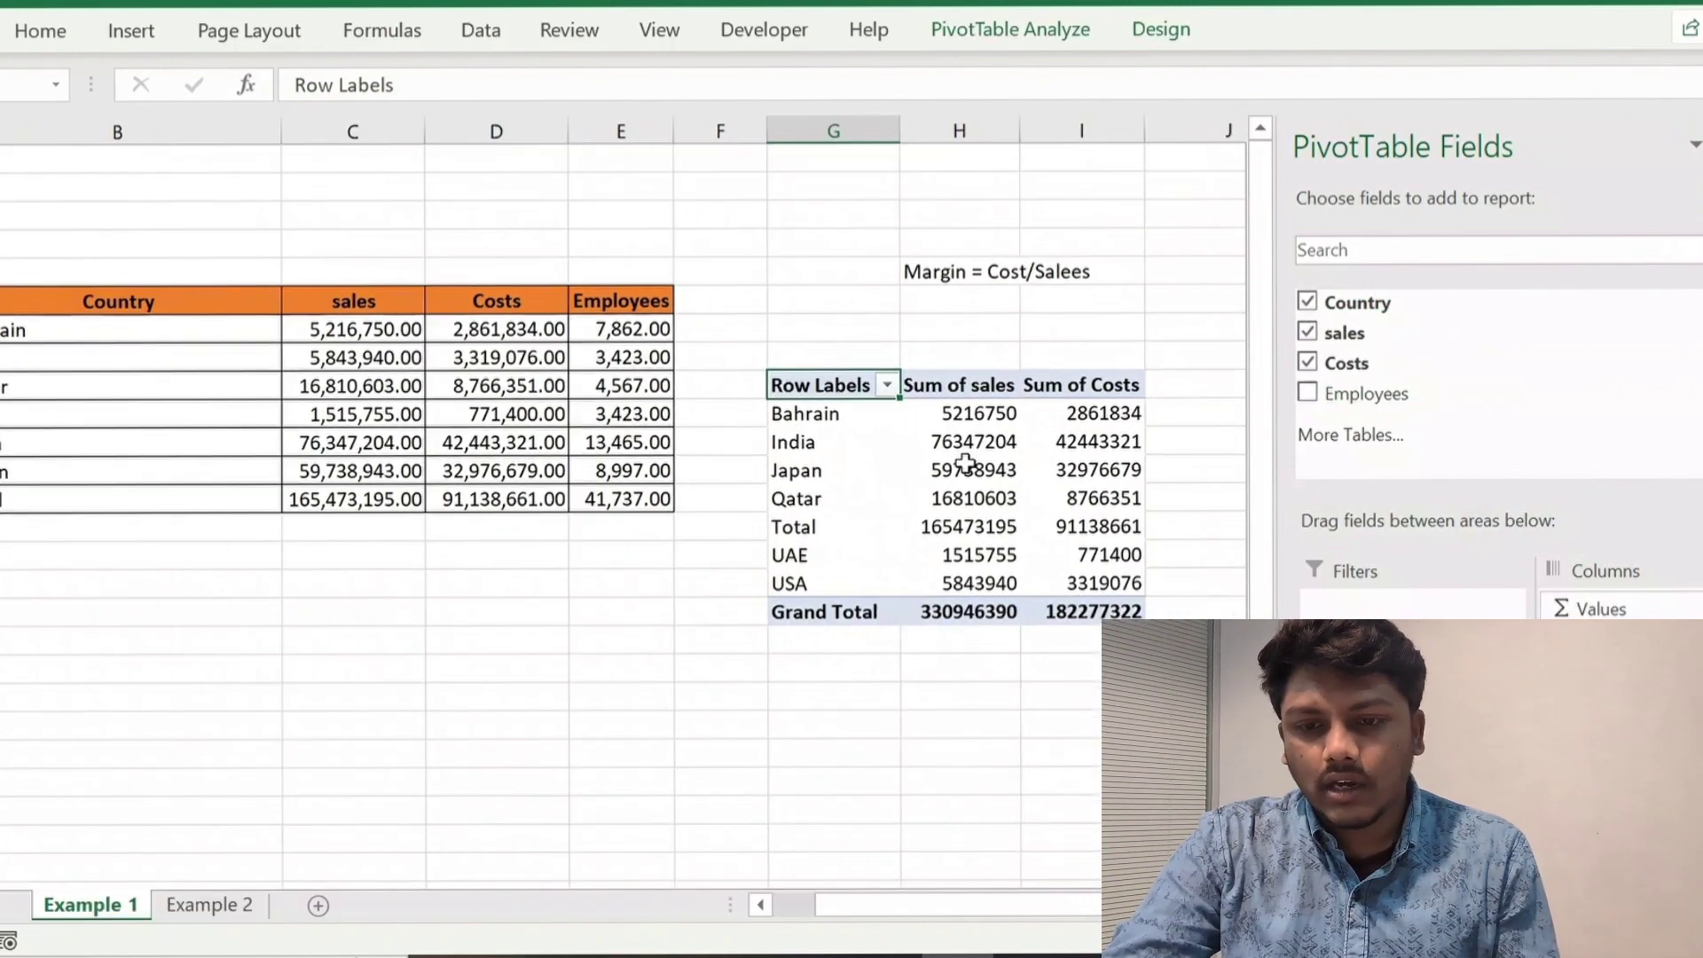
click(944, 421)
key(ctrl+shift+End)
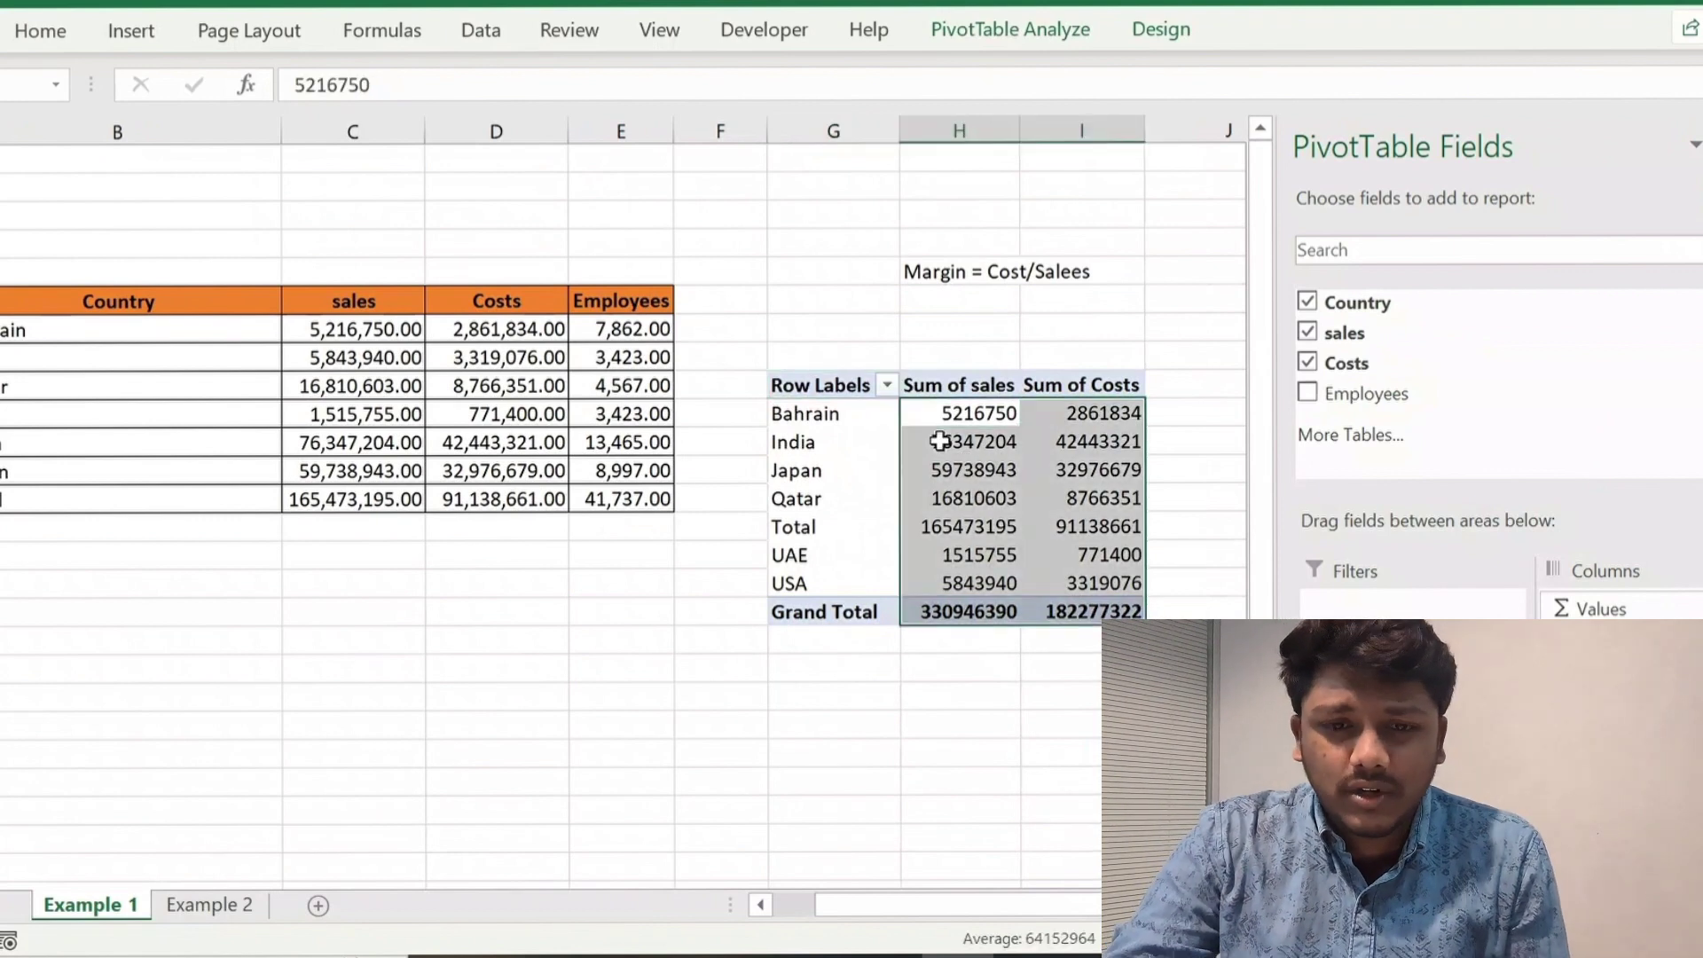
key(alt)
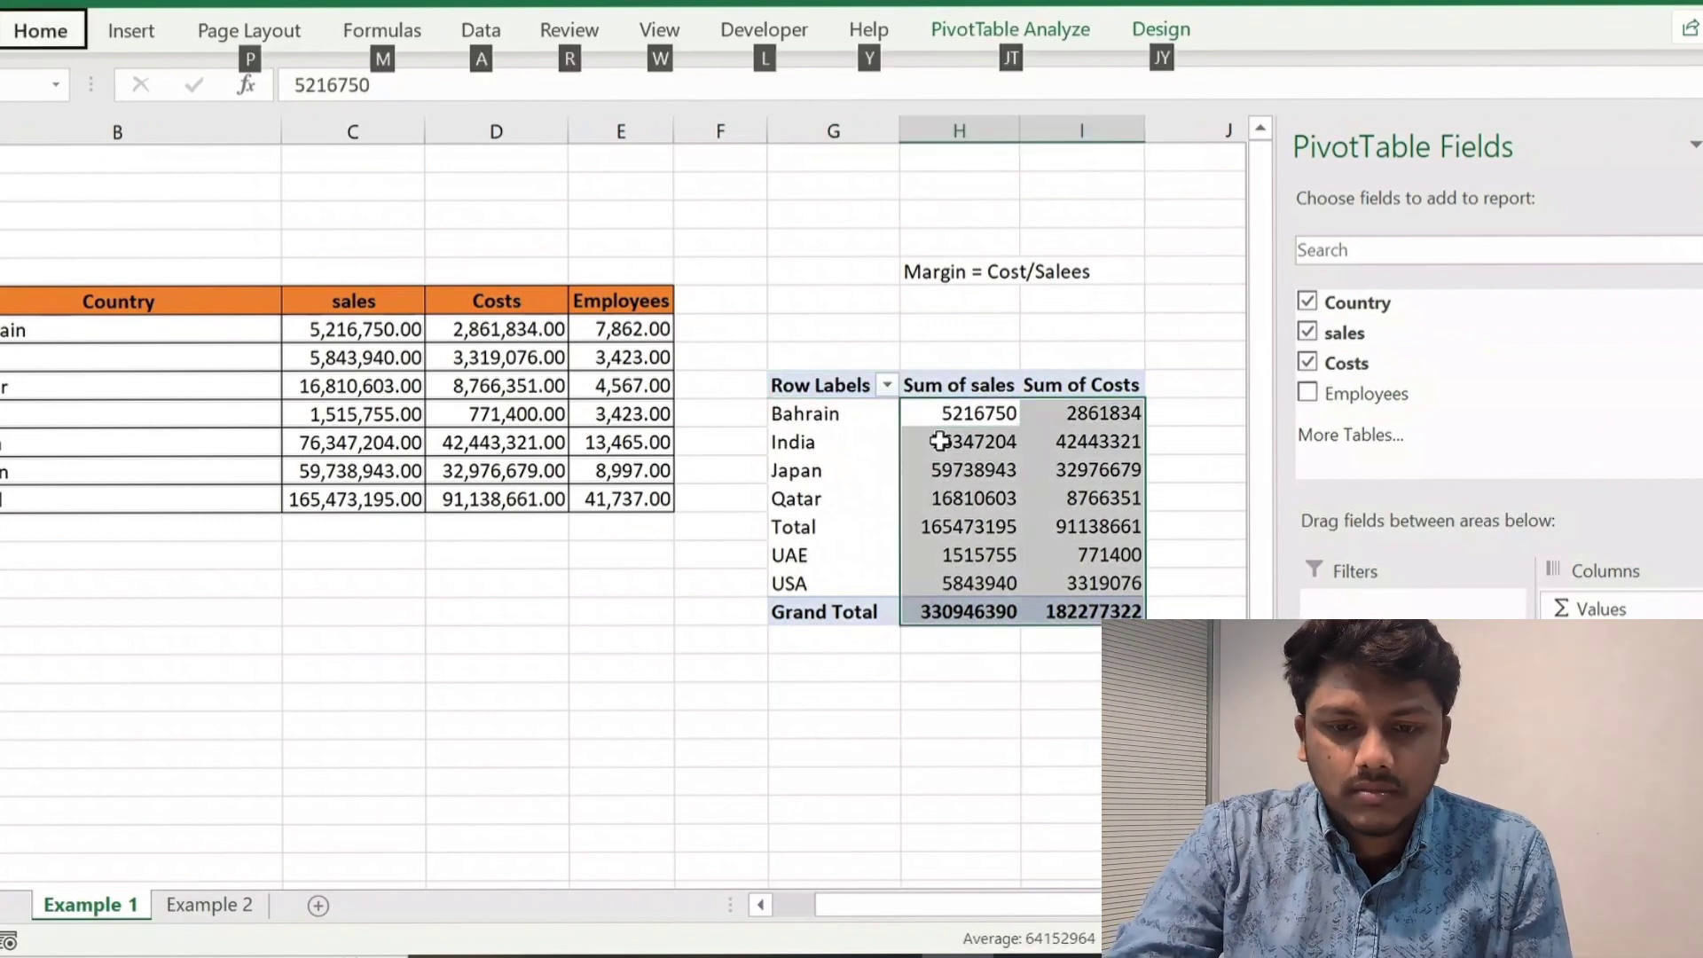
key(h)
key(k)
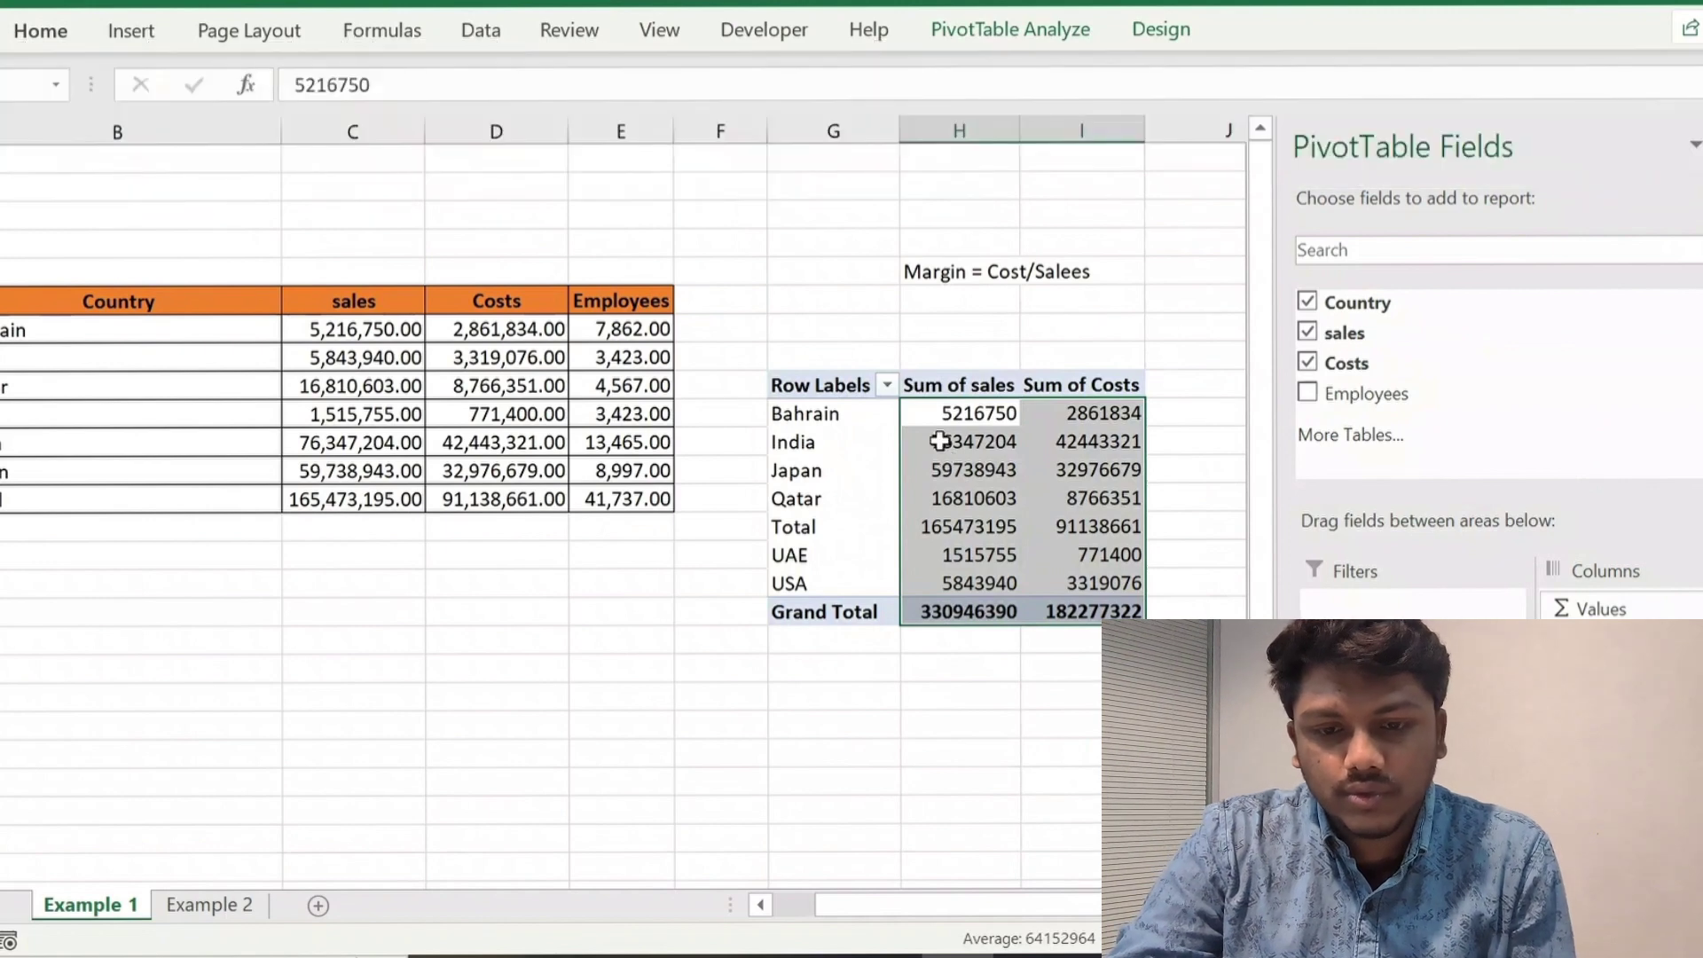
key(ctrl+1)
click(1048, 314)
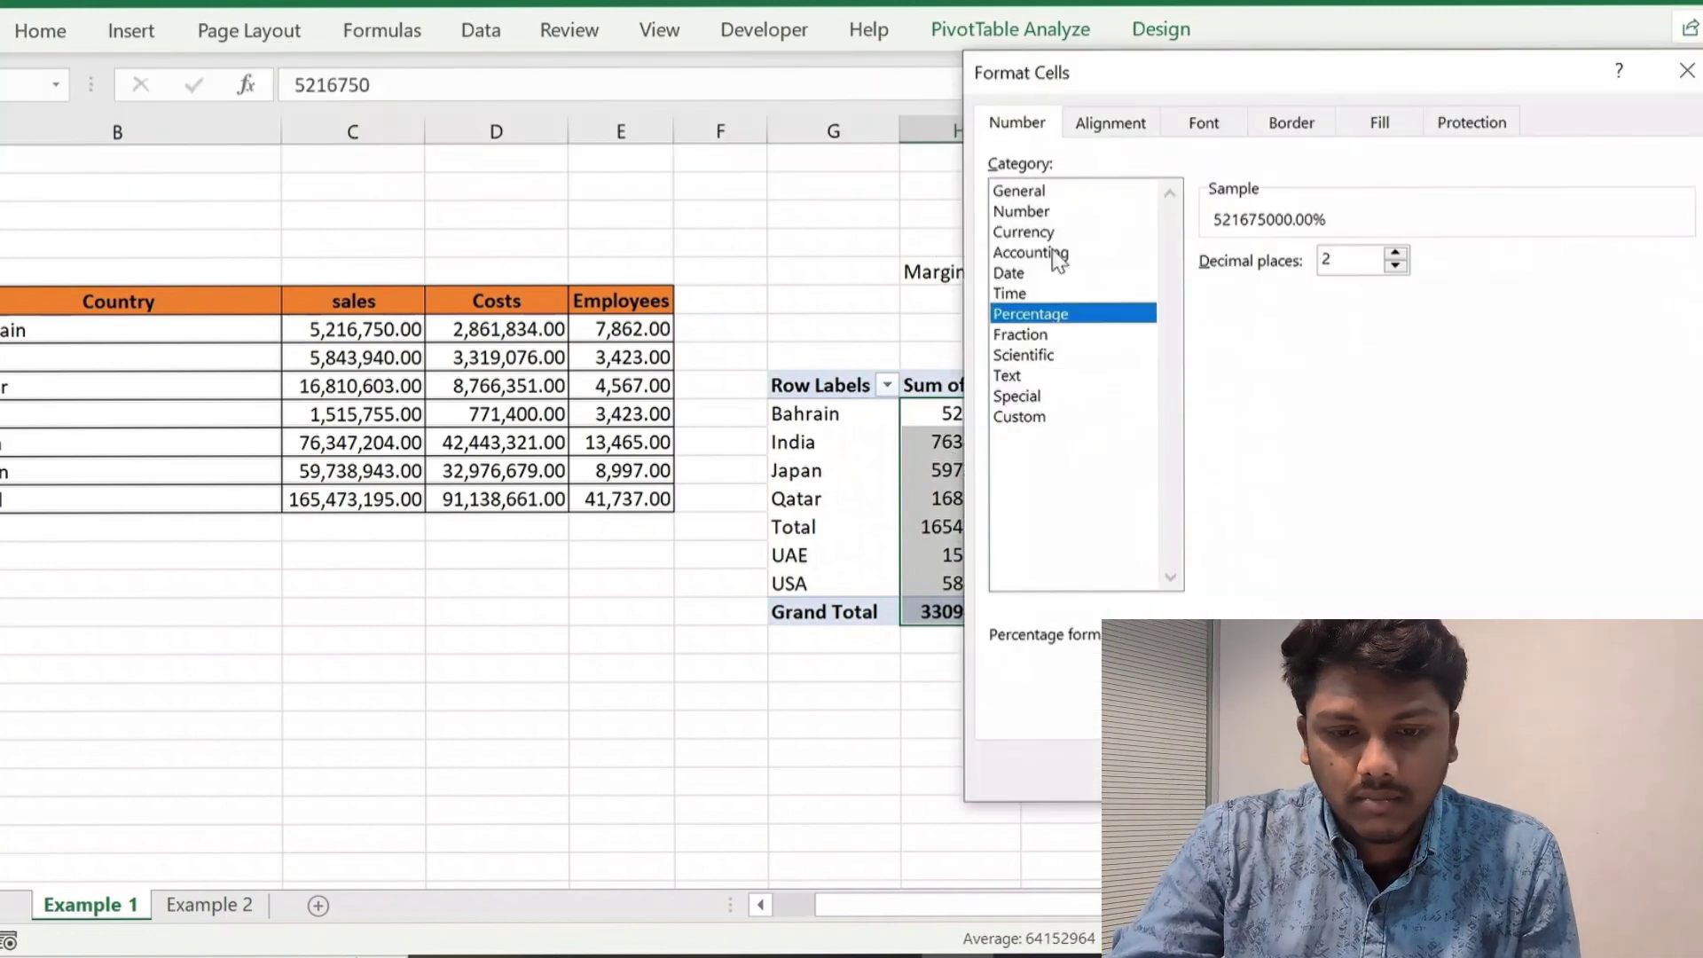
click(1061, 216)
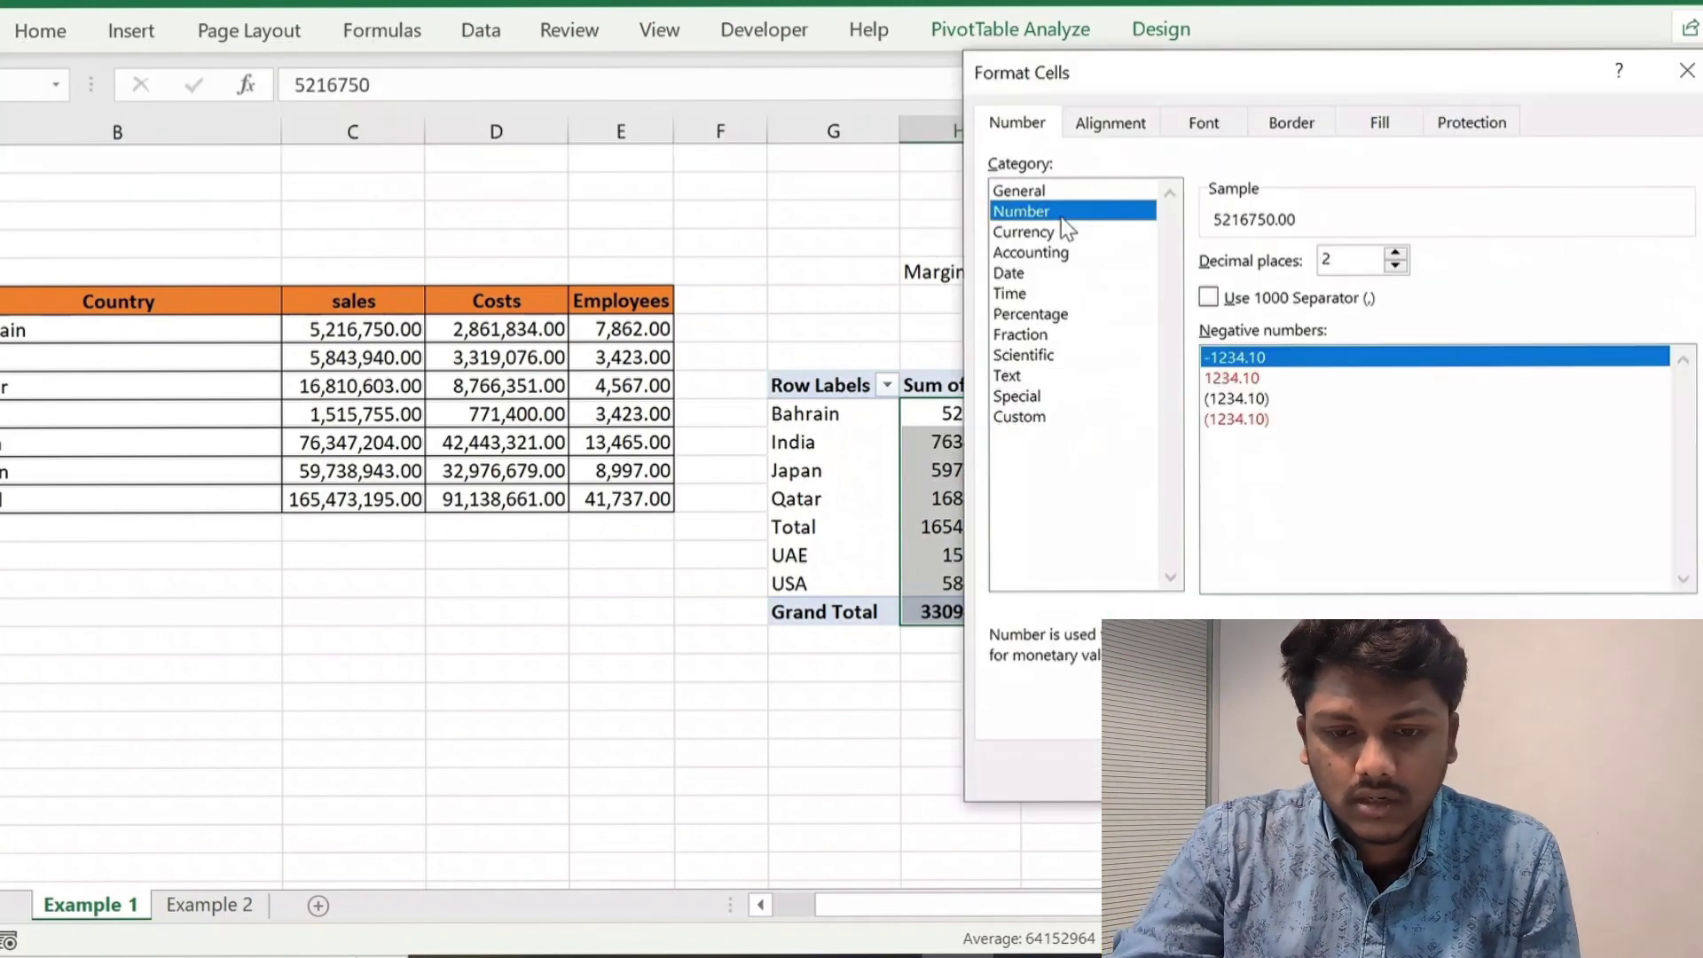
click(1395, 264)
click(1395, 265)
click(1208, 297)
key(Return)
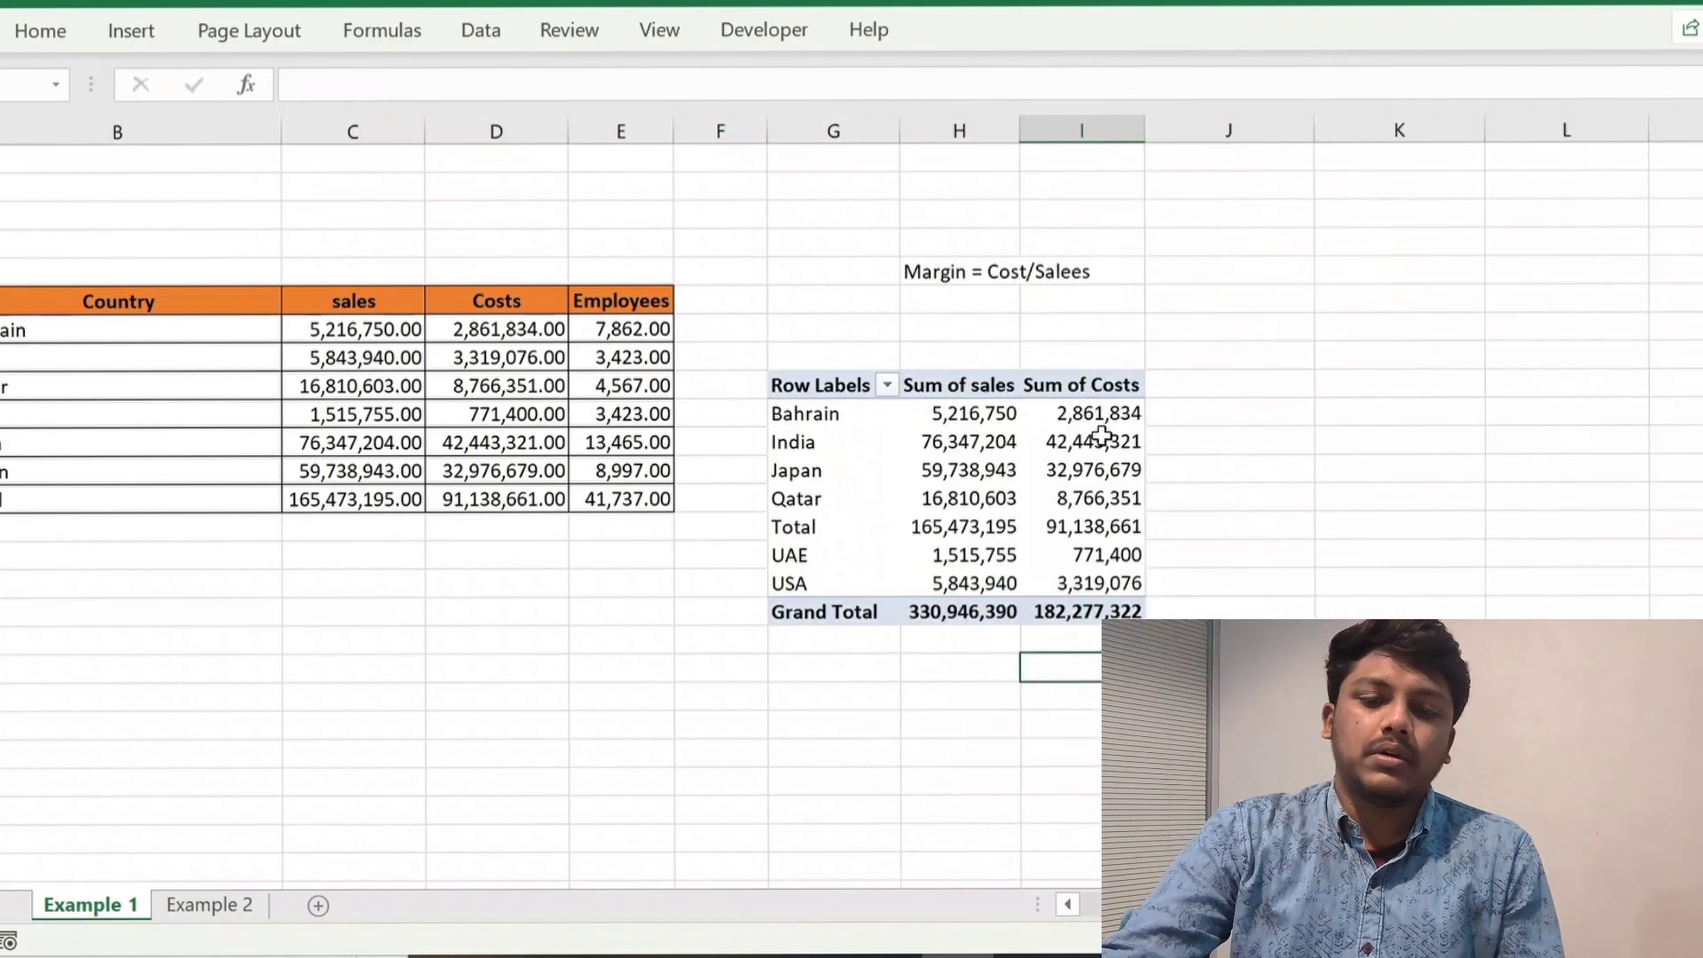
drag(1100, 413, 1100, 612)
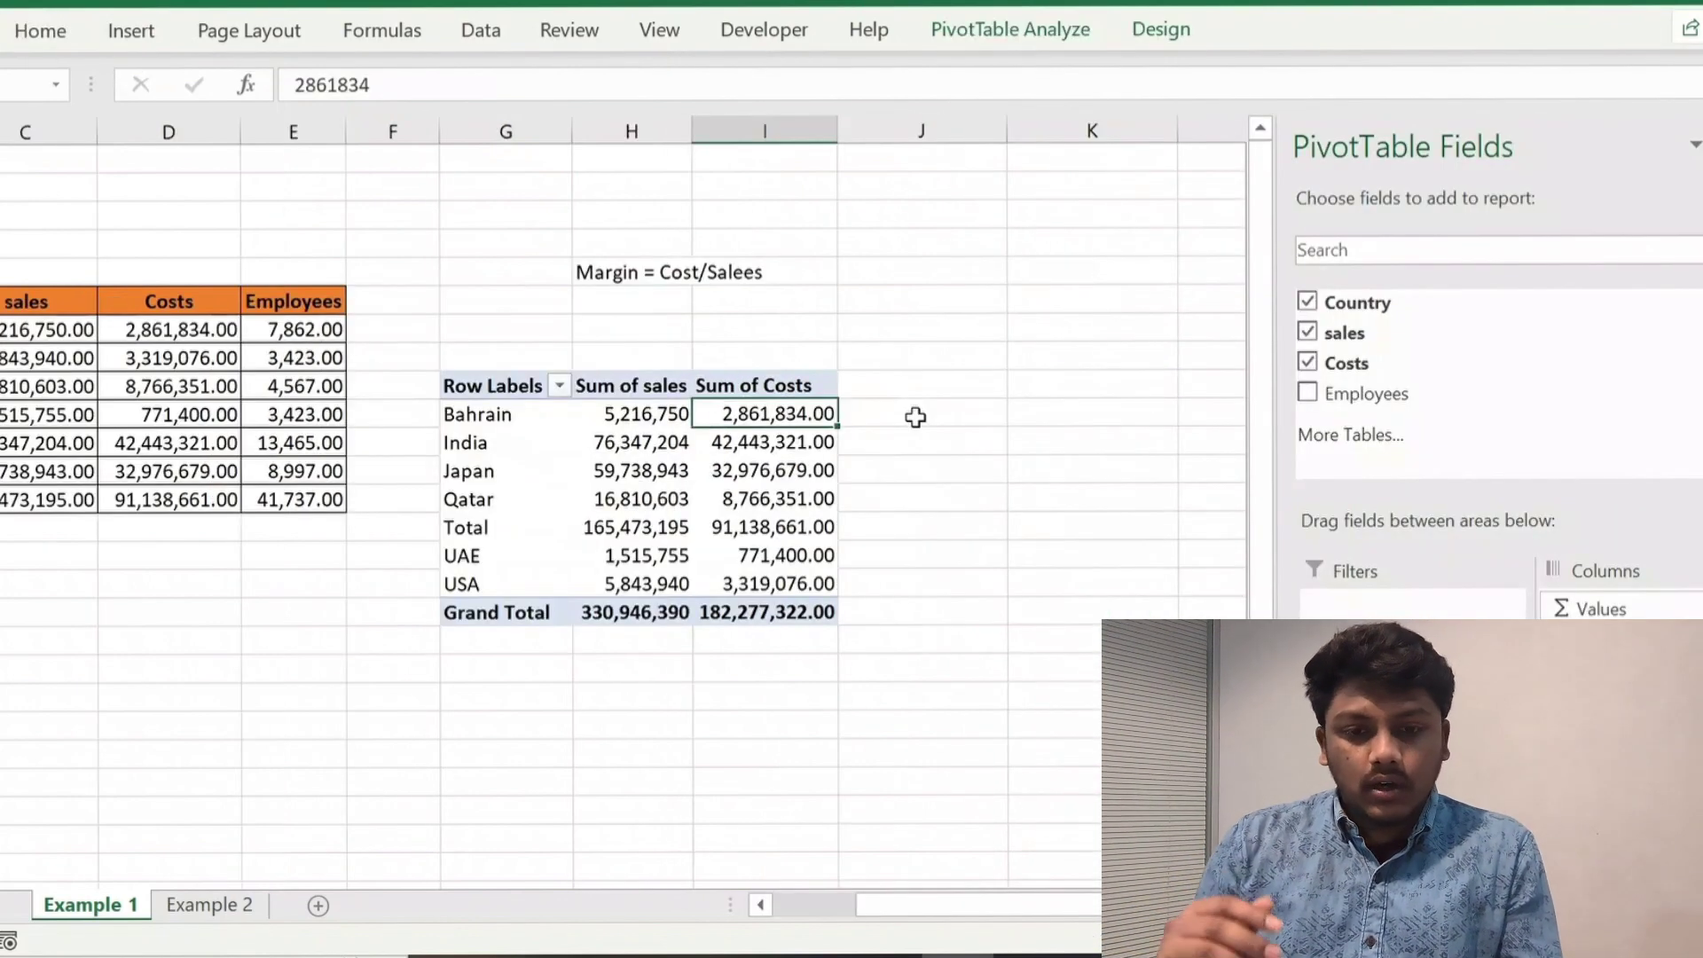
- Hide the PivotTable field list and show it again
click(1025, 34)
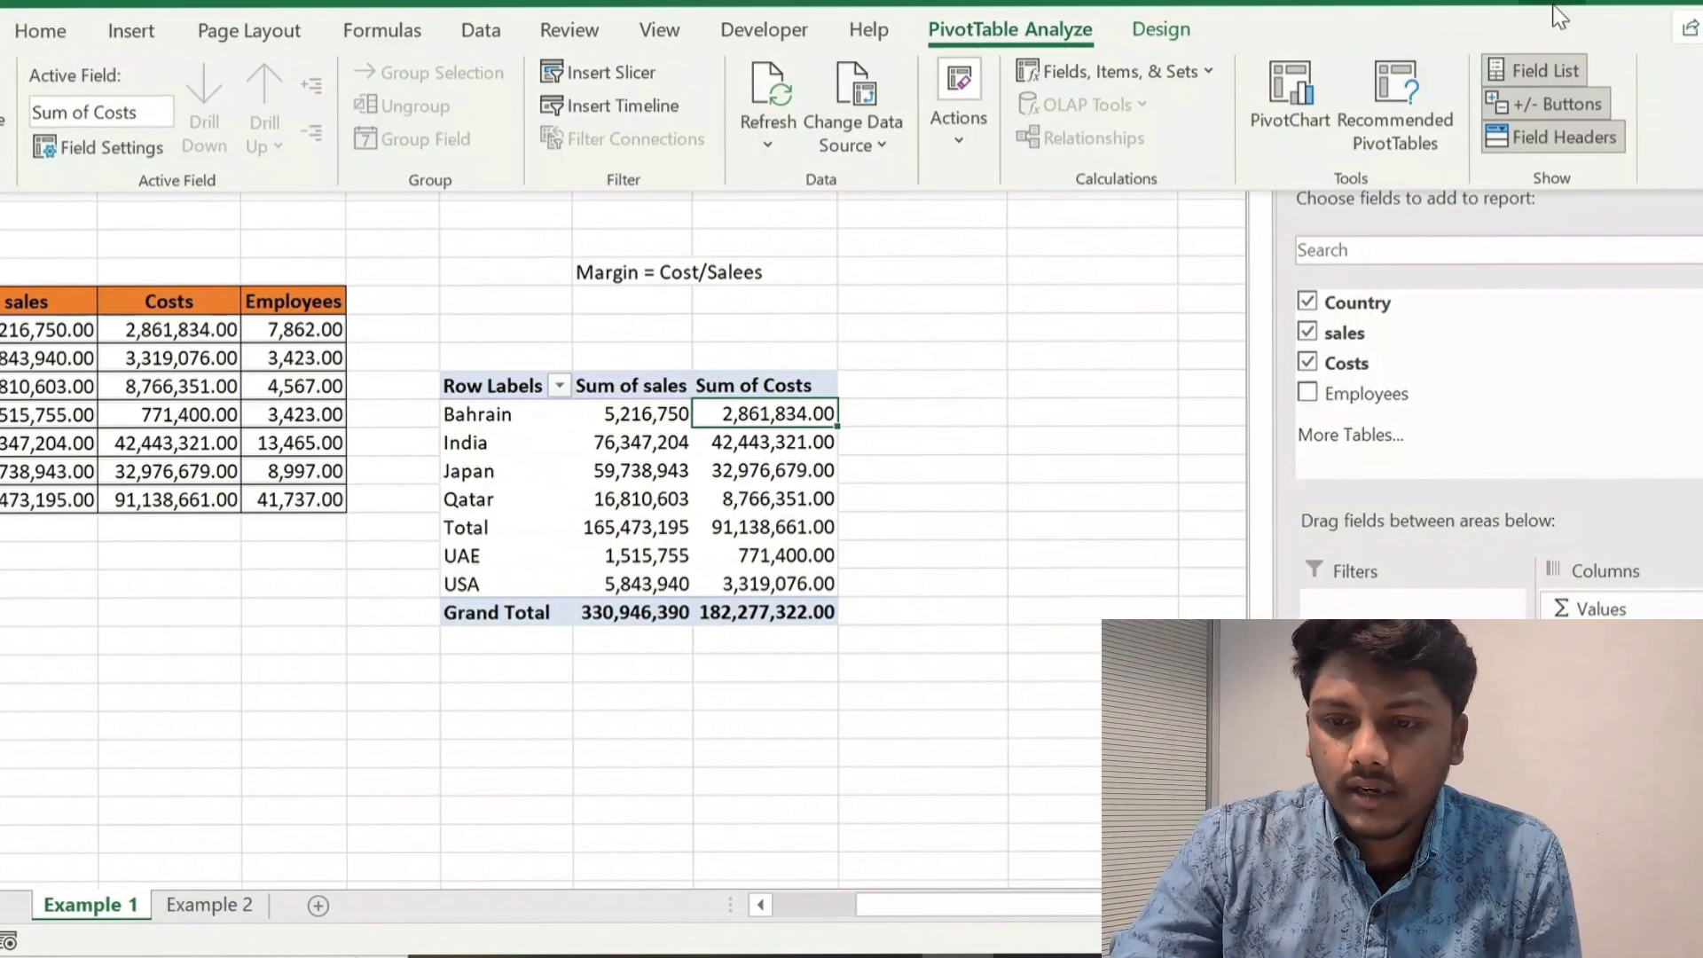
click(1548, 70)
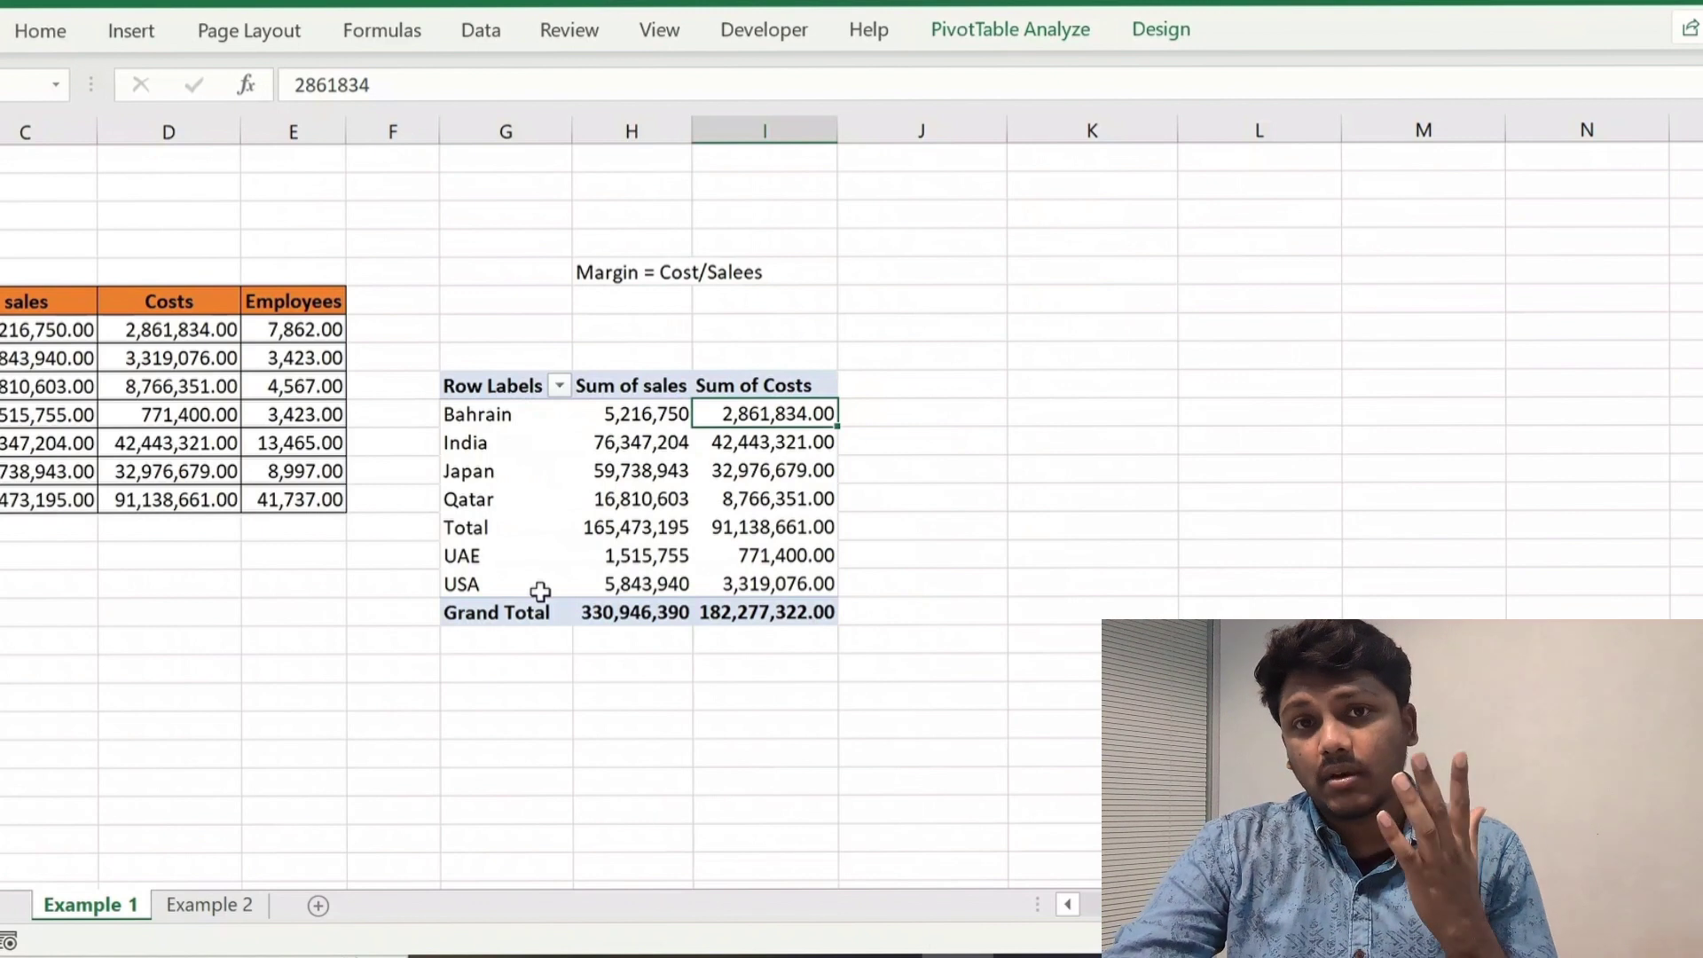
click(1395, 545)
key(Up)
key(Up)
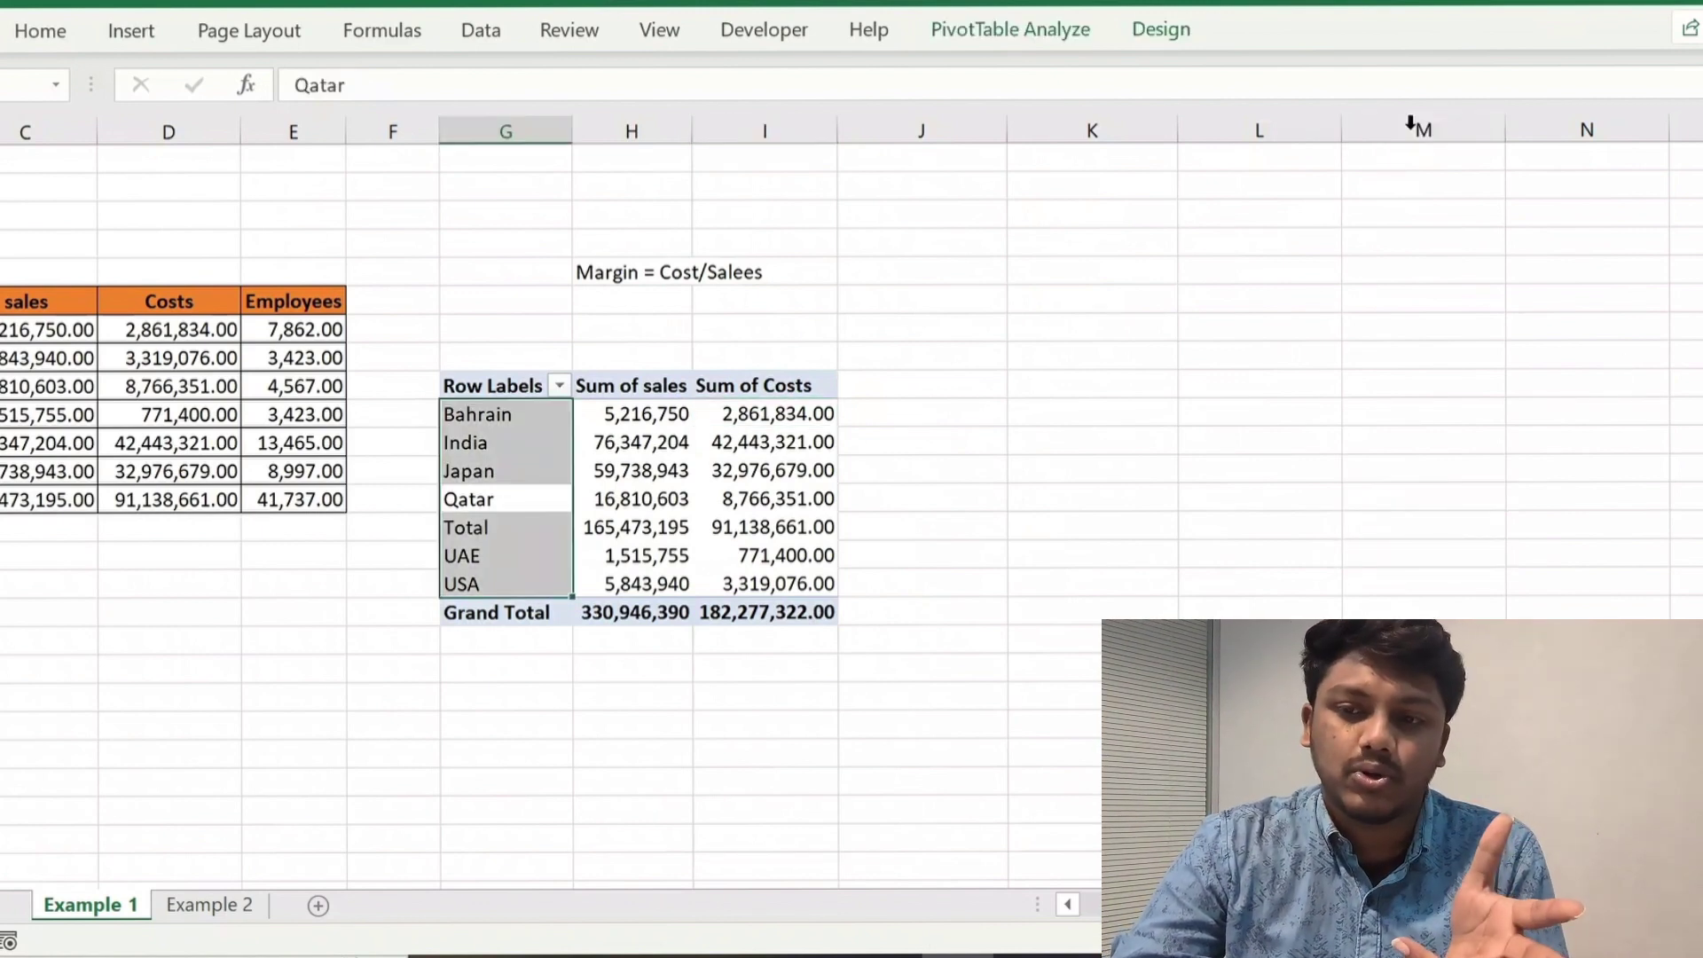
click(1010, 30)
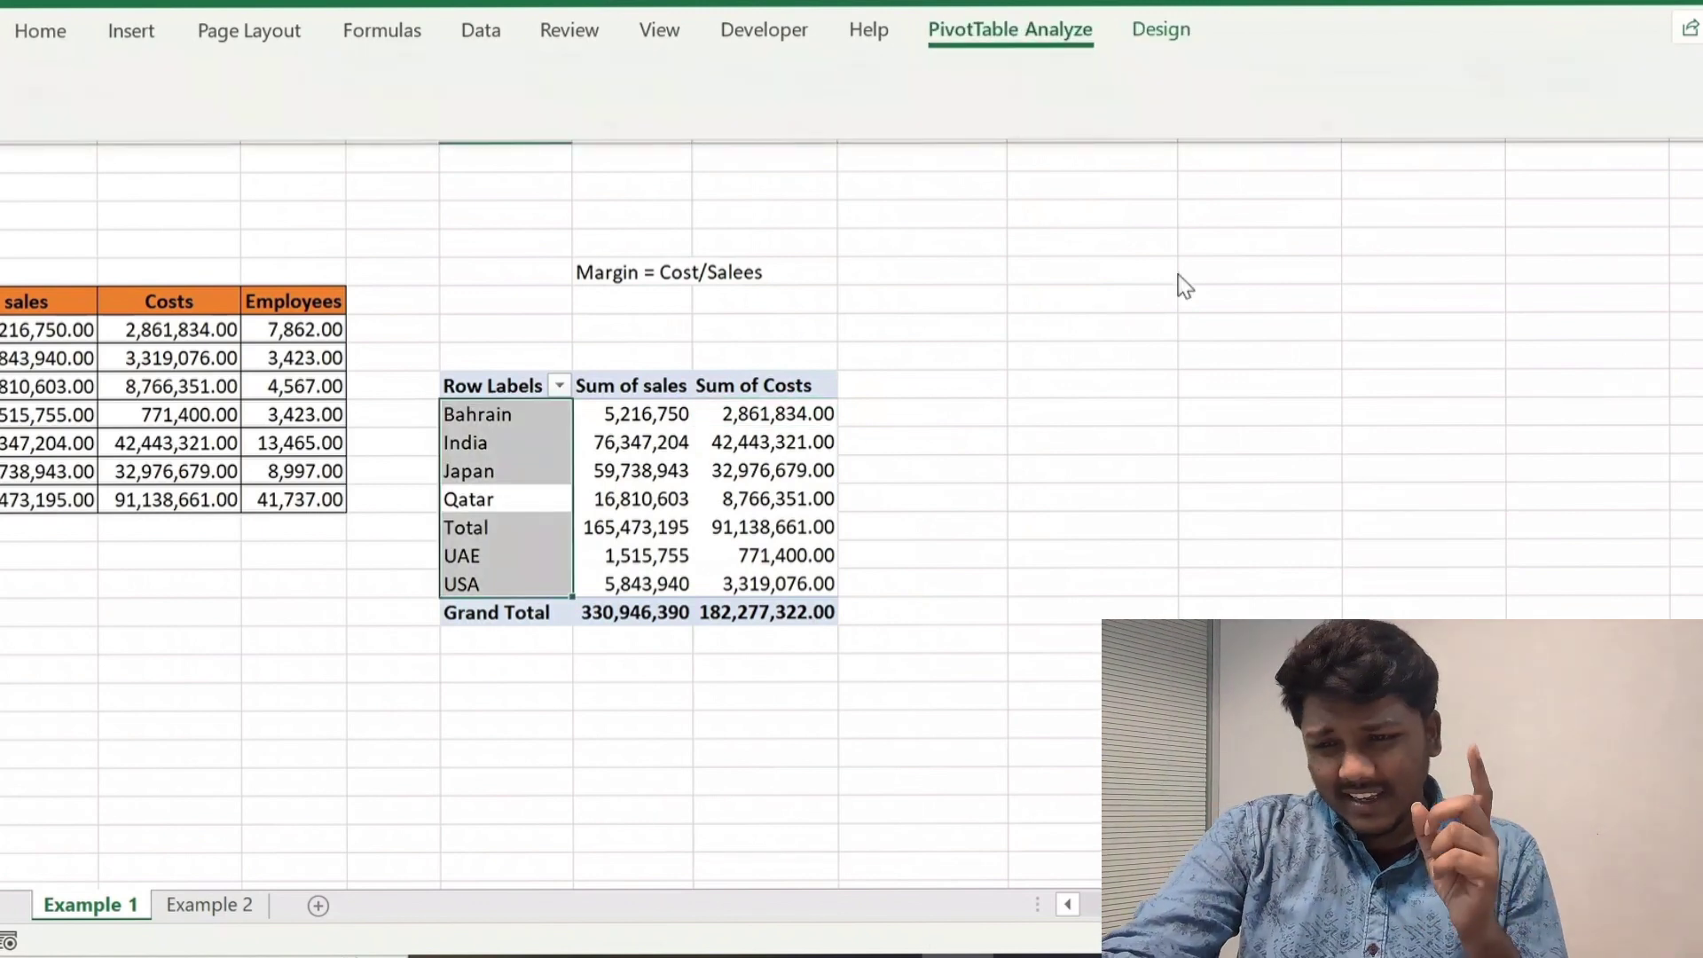
click(1543, 69)
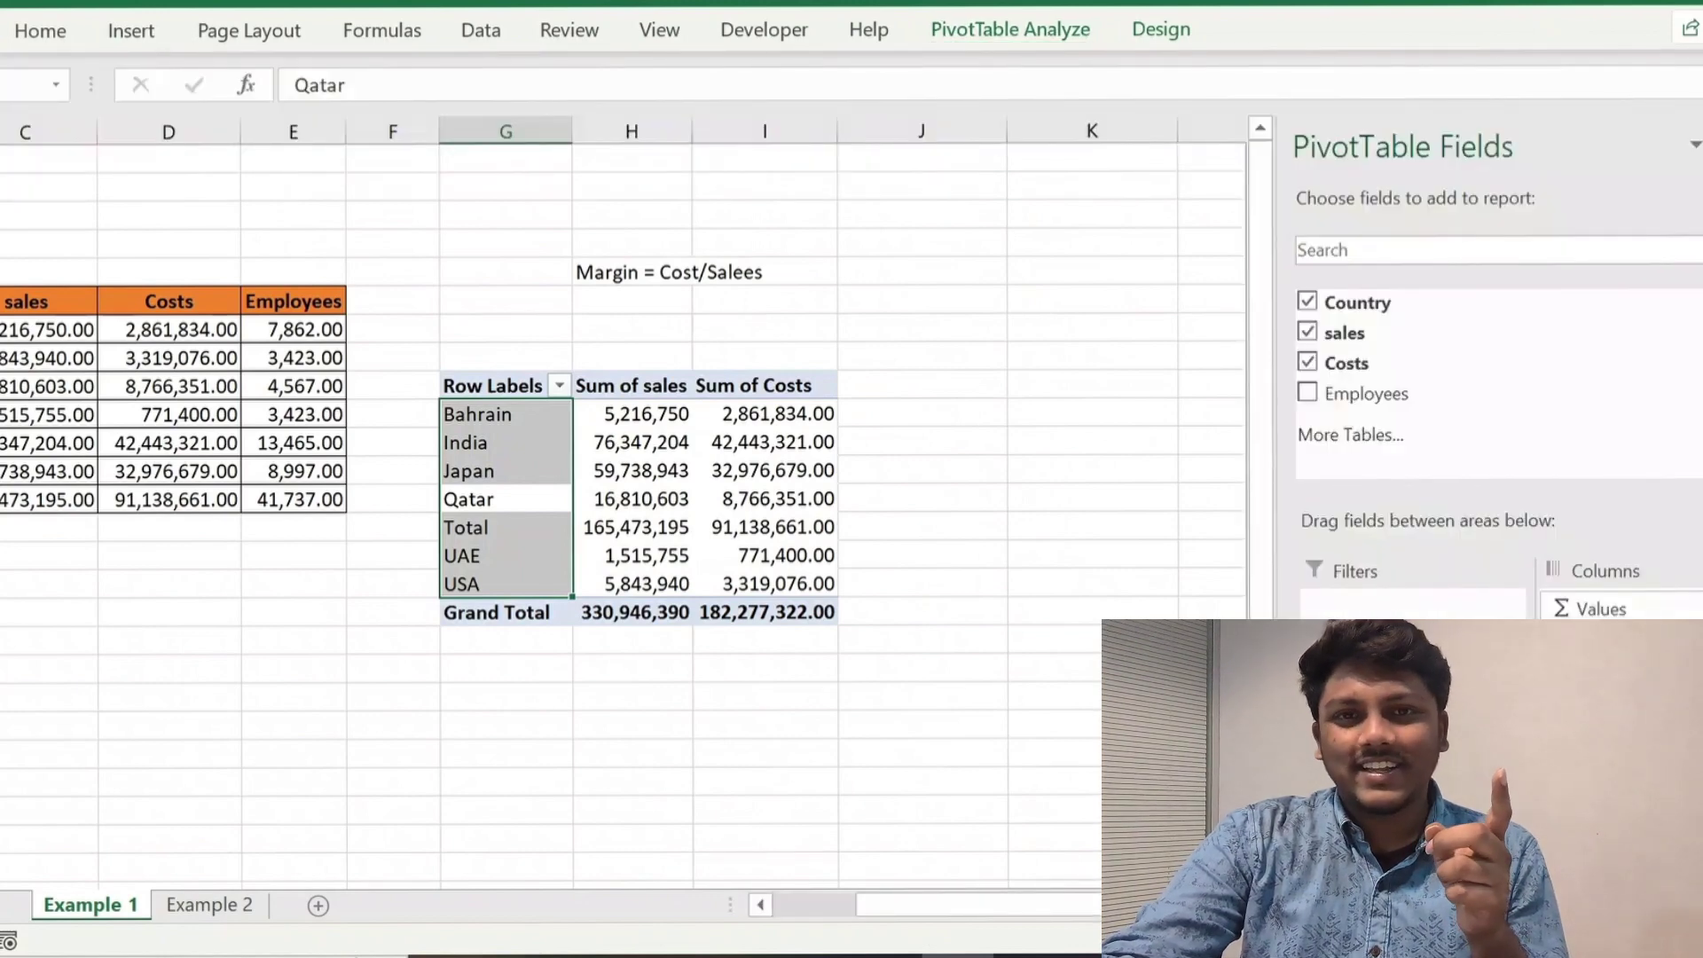
- Turn off the display of the expand and collapse (+/-) buttons in the PivotTable
click(1036, 41)
click(1523, 104)
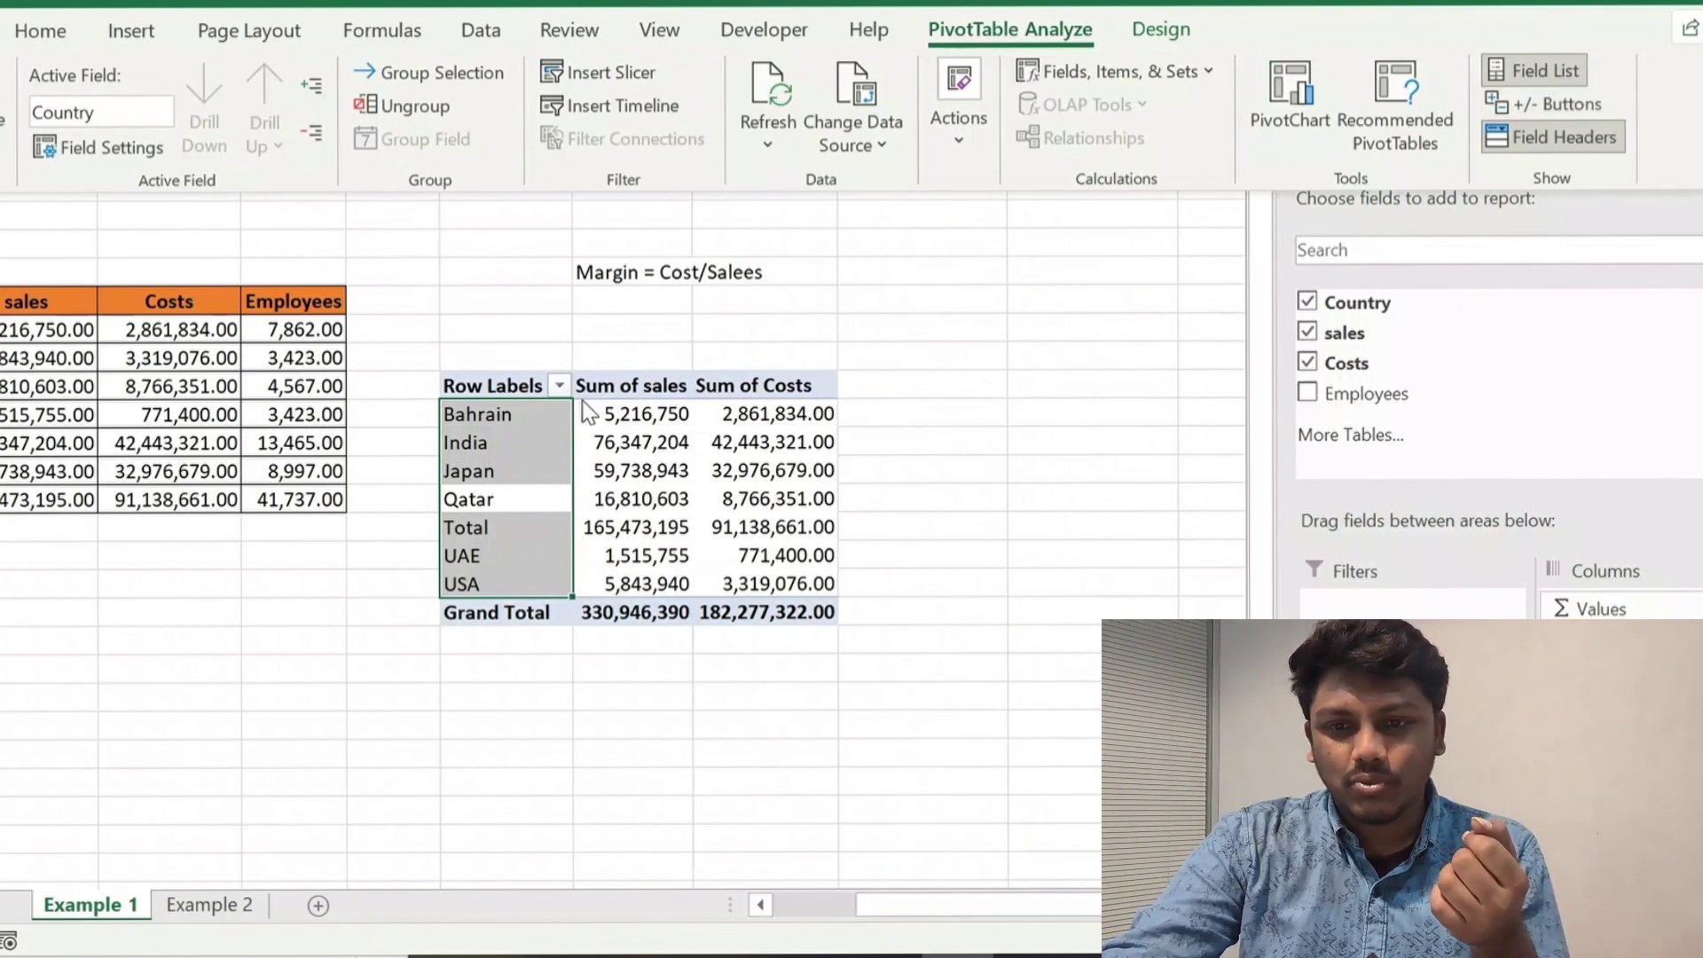
- Look at the Row Labels filter options and rename that header to Countries
click(559, 385)
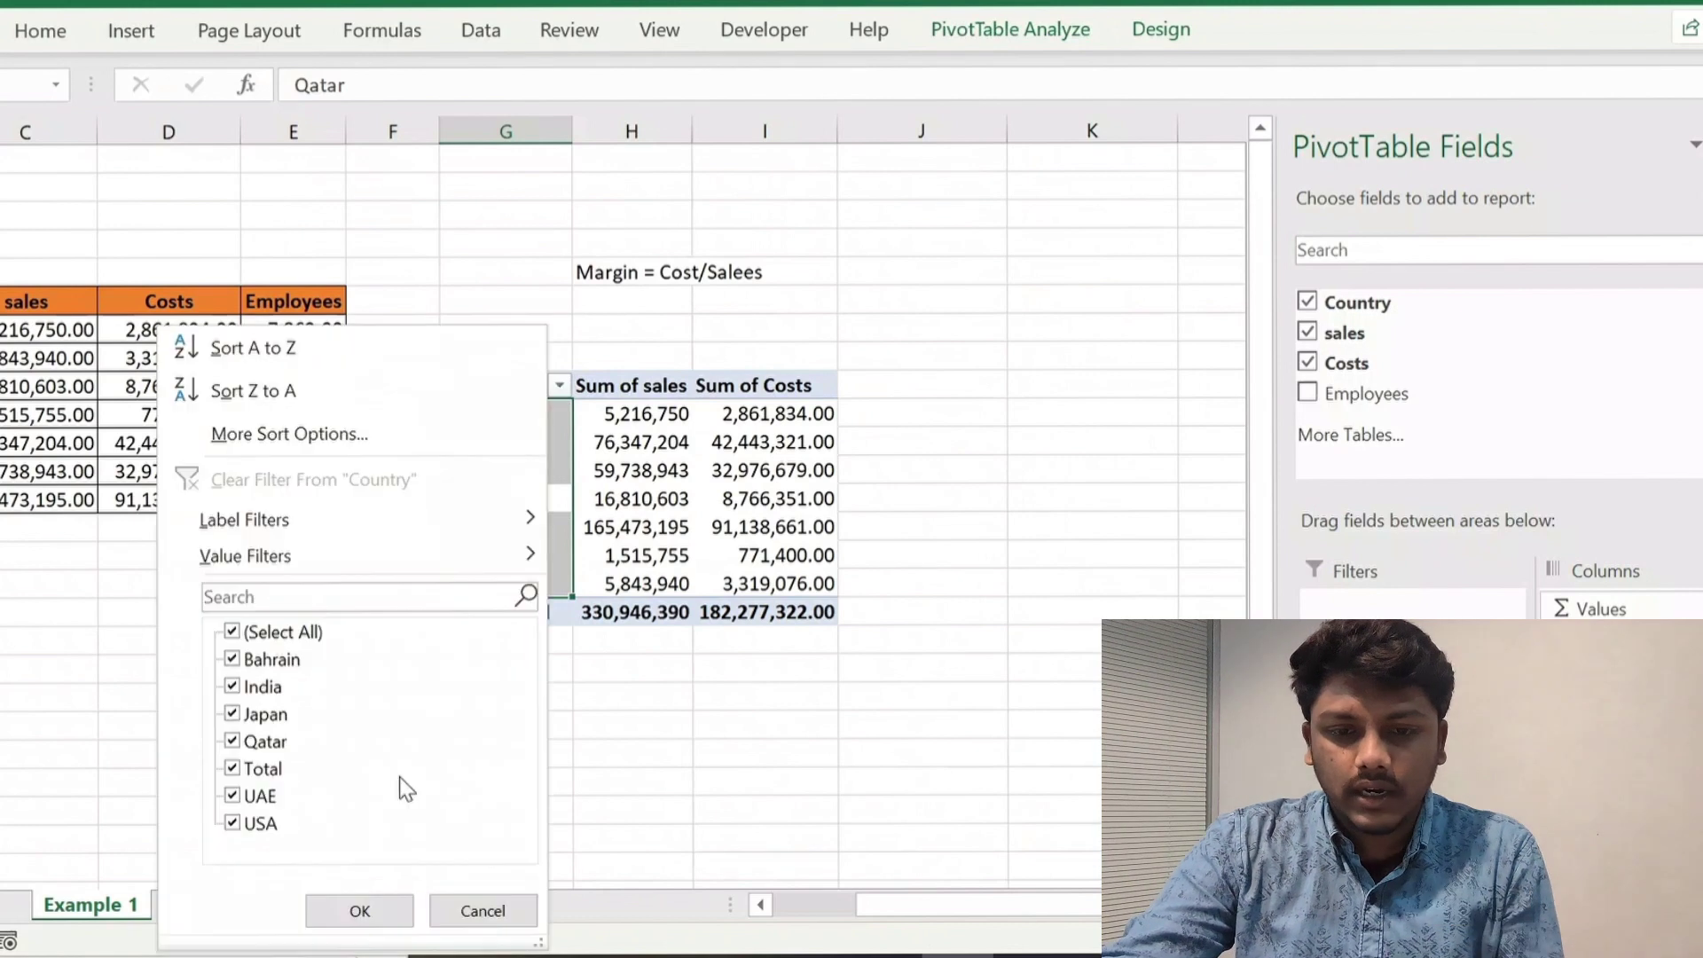
key(Escape)
click(495, 387)
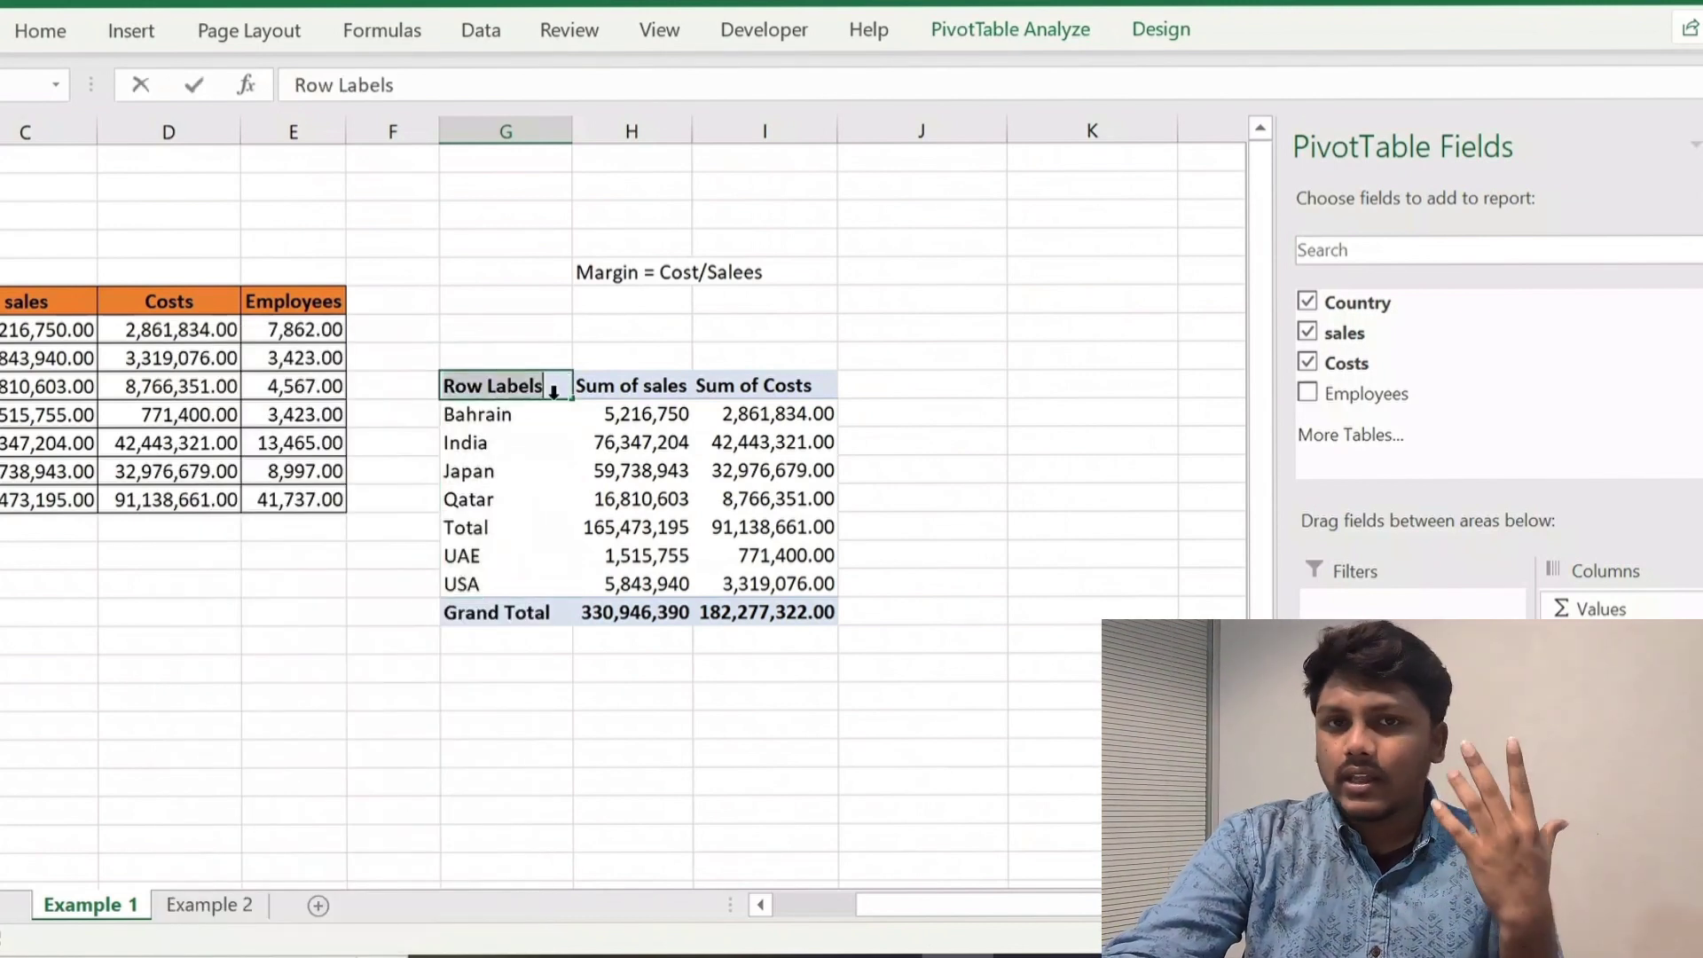
text(Countries)
key(Return)
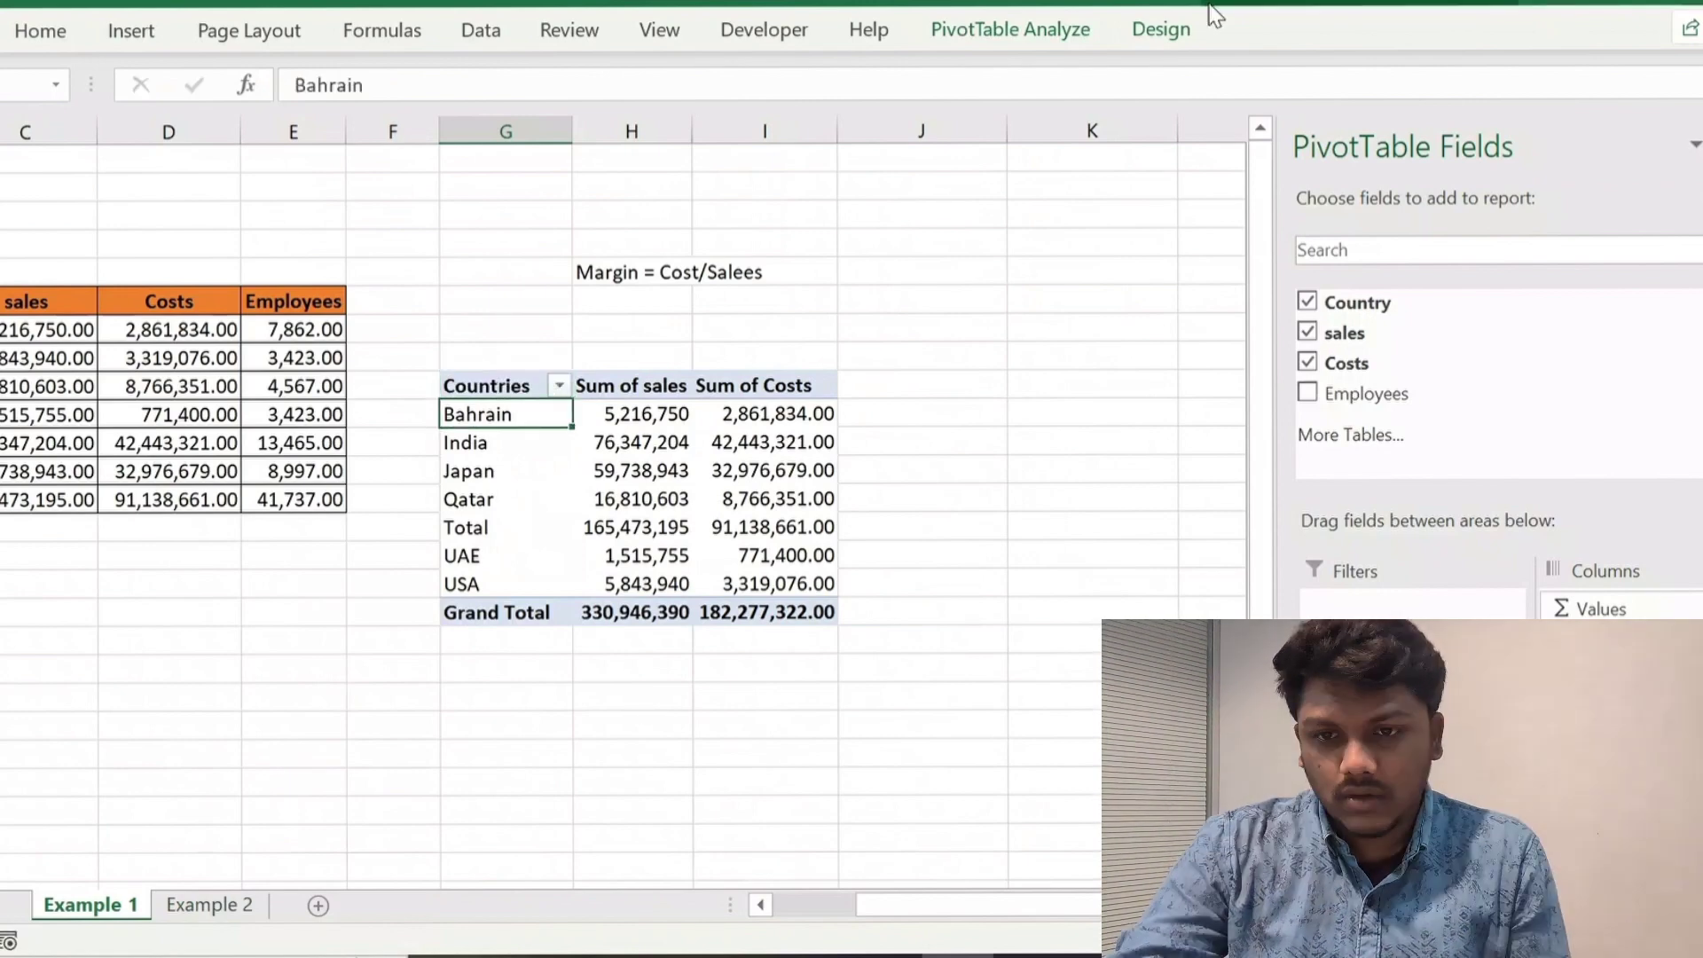
- Hide the PivotTable's field headers and show them again
click(1010, 31)
click(1558, 140)
click(1558, 140)
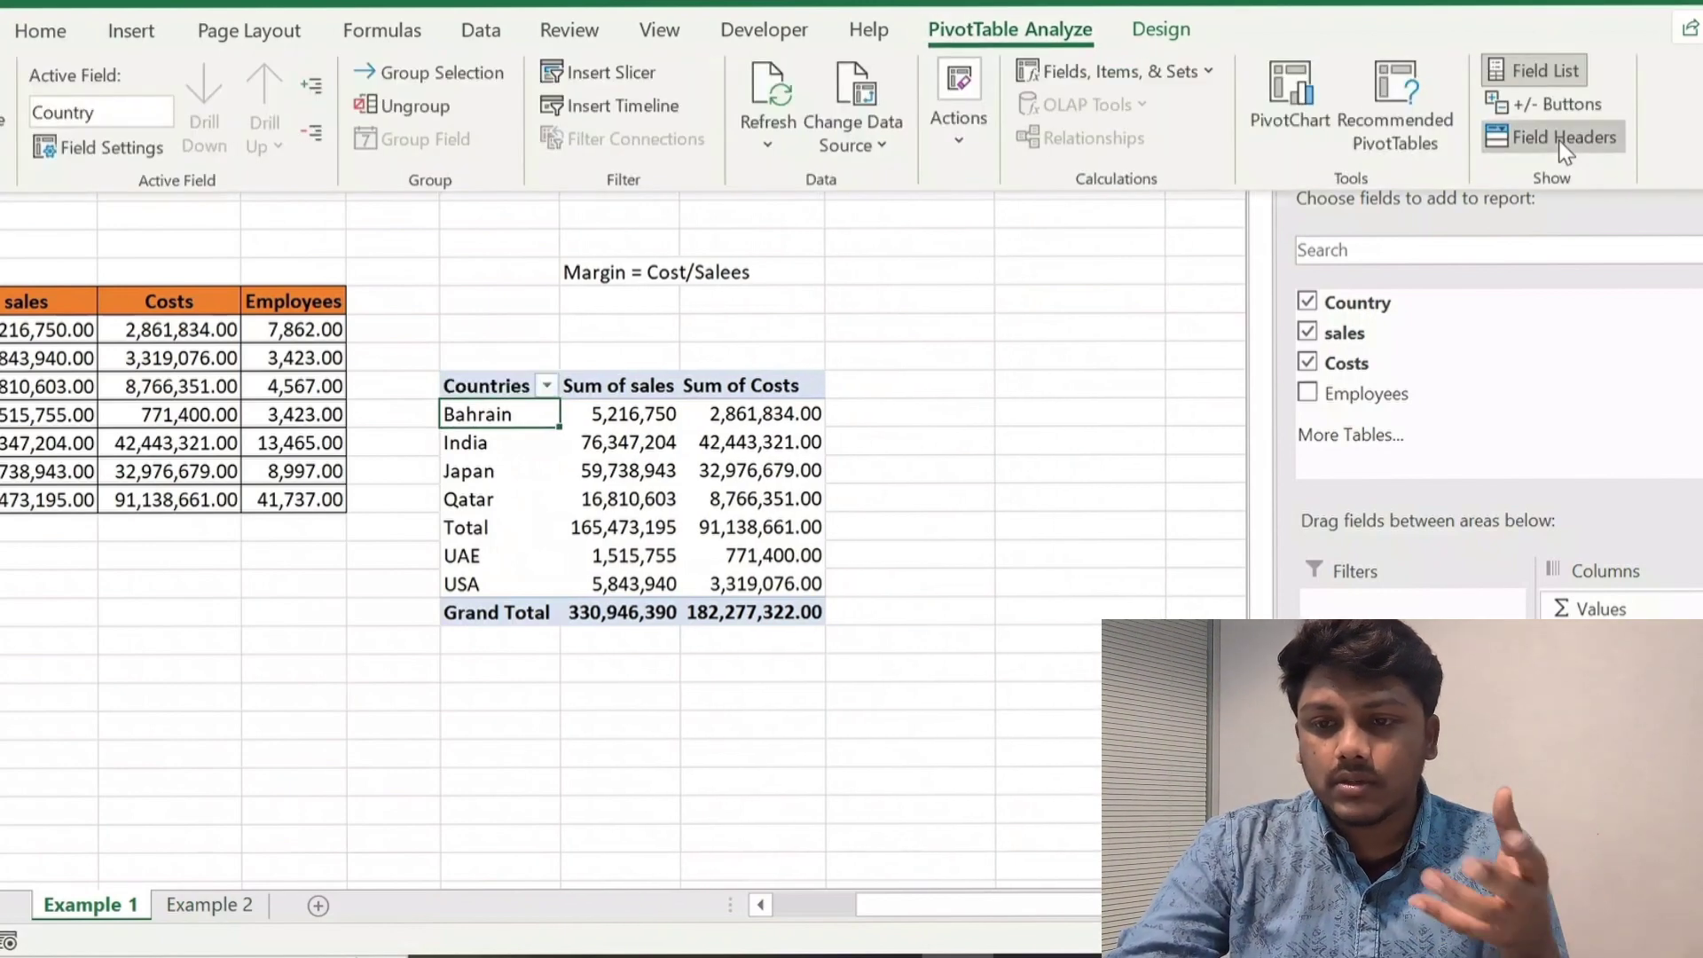
- Preview the recommended PivotTables and apply the Sum of Costs by Employees layout
click(1370, 140)
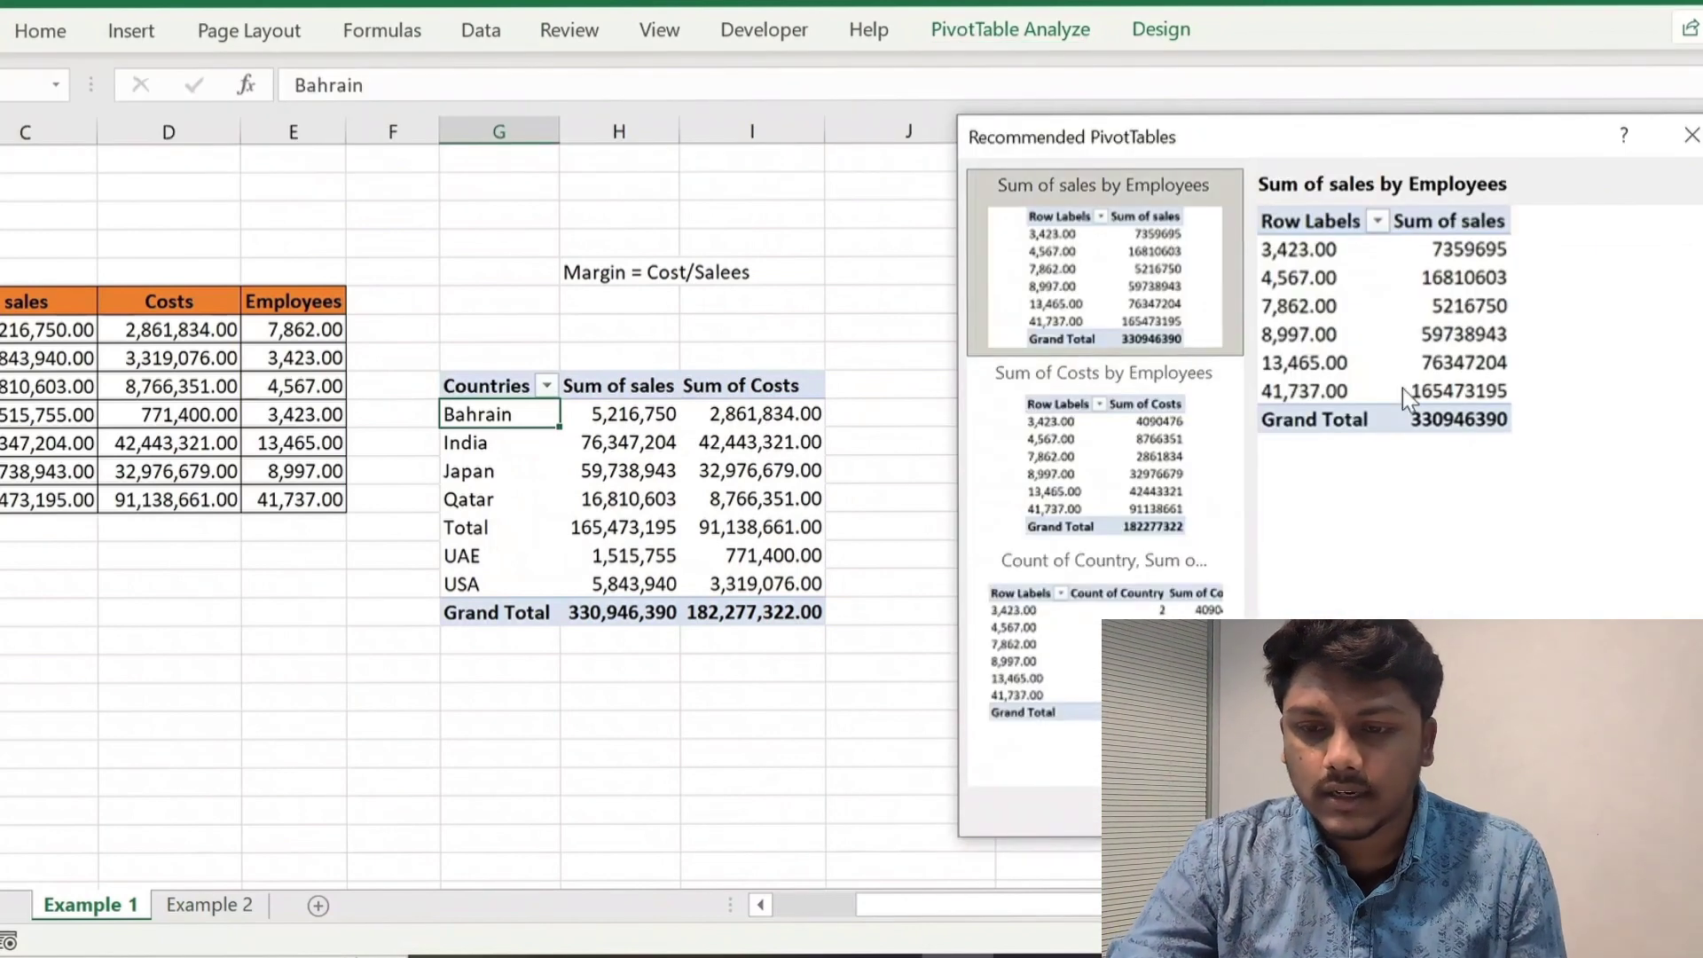
click(1128, 525)
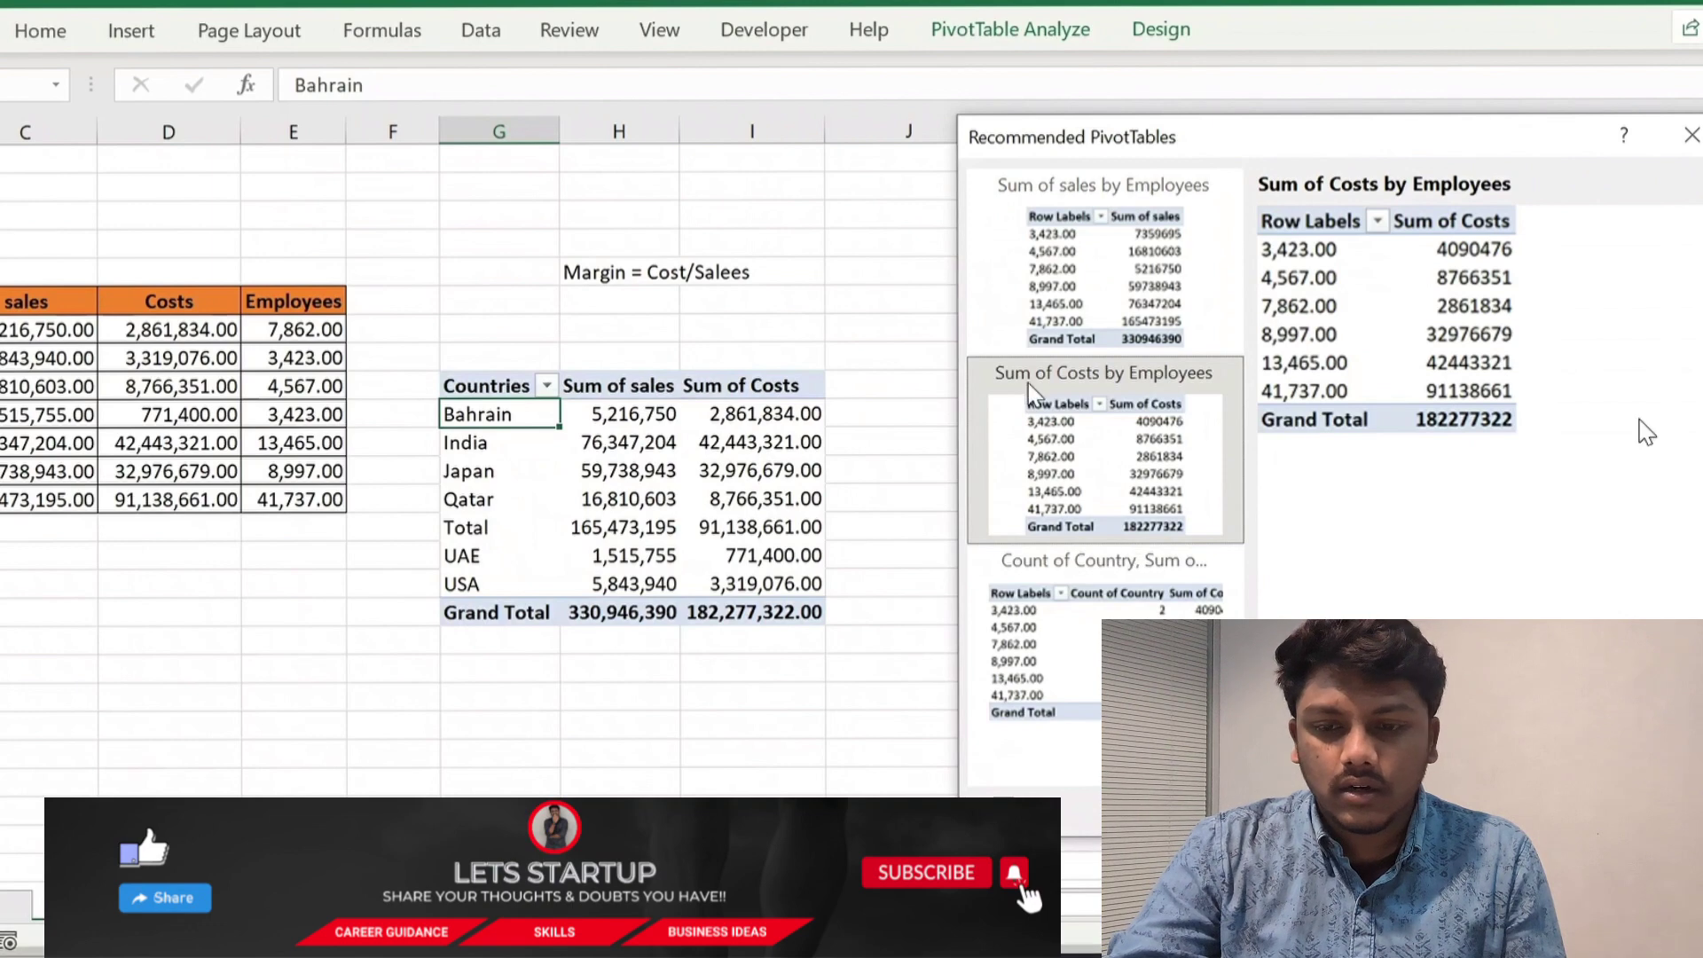
key(Escape)
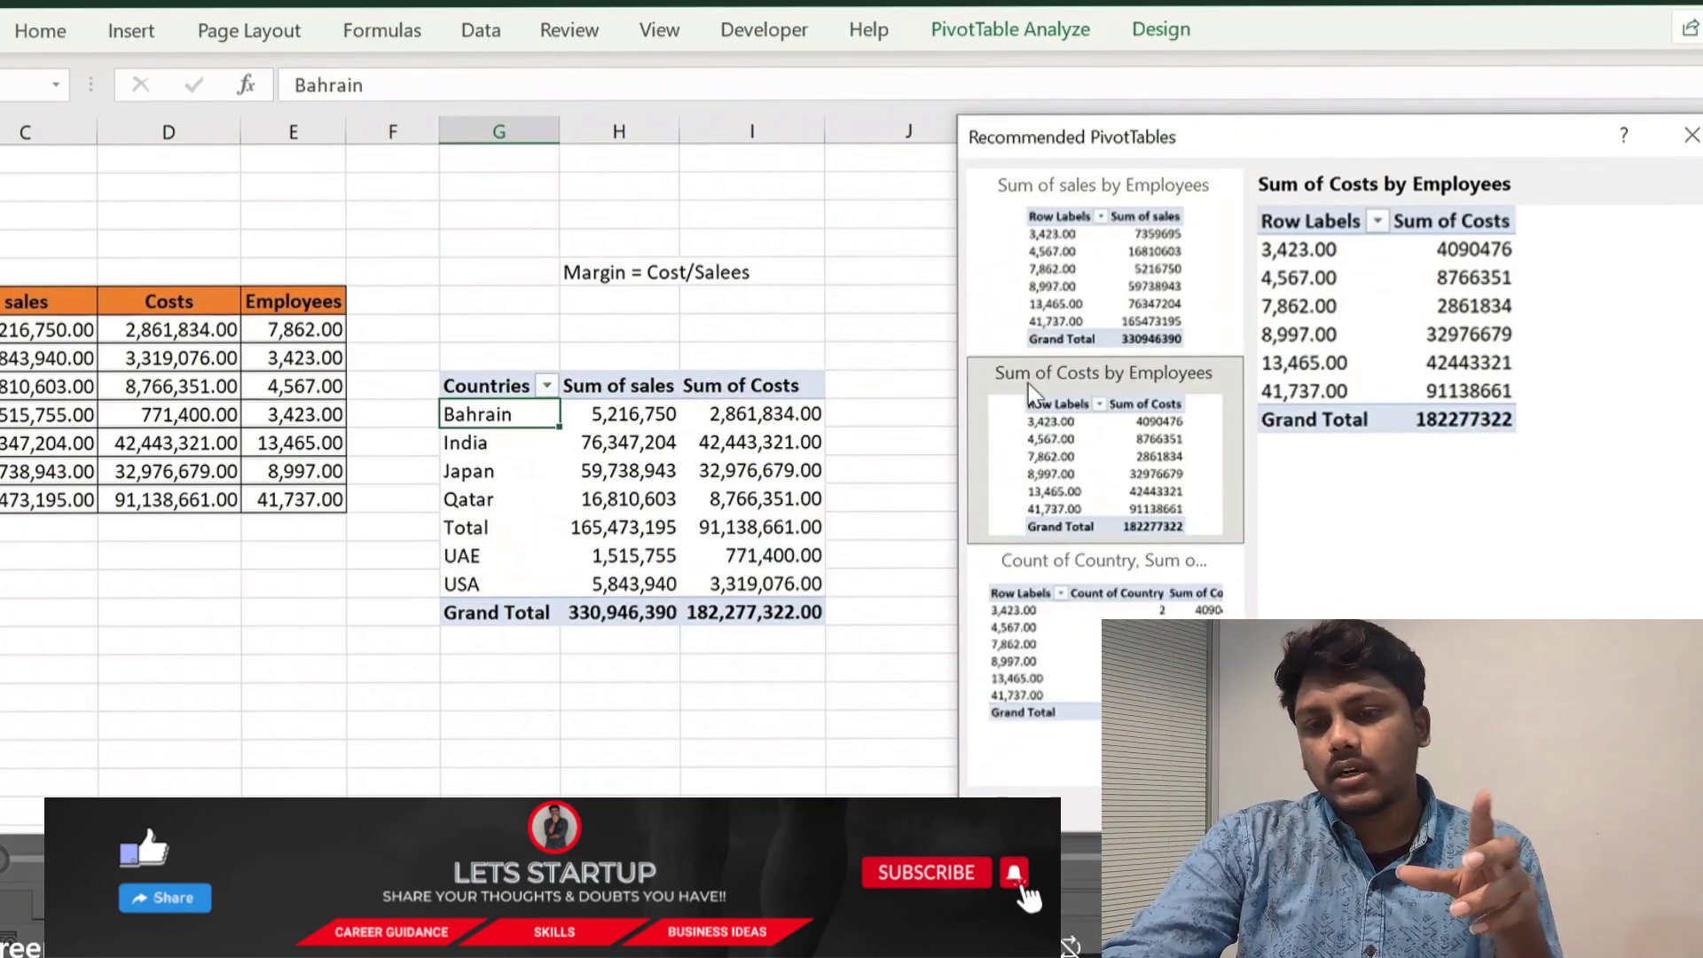
click(1524, 808)
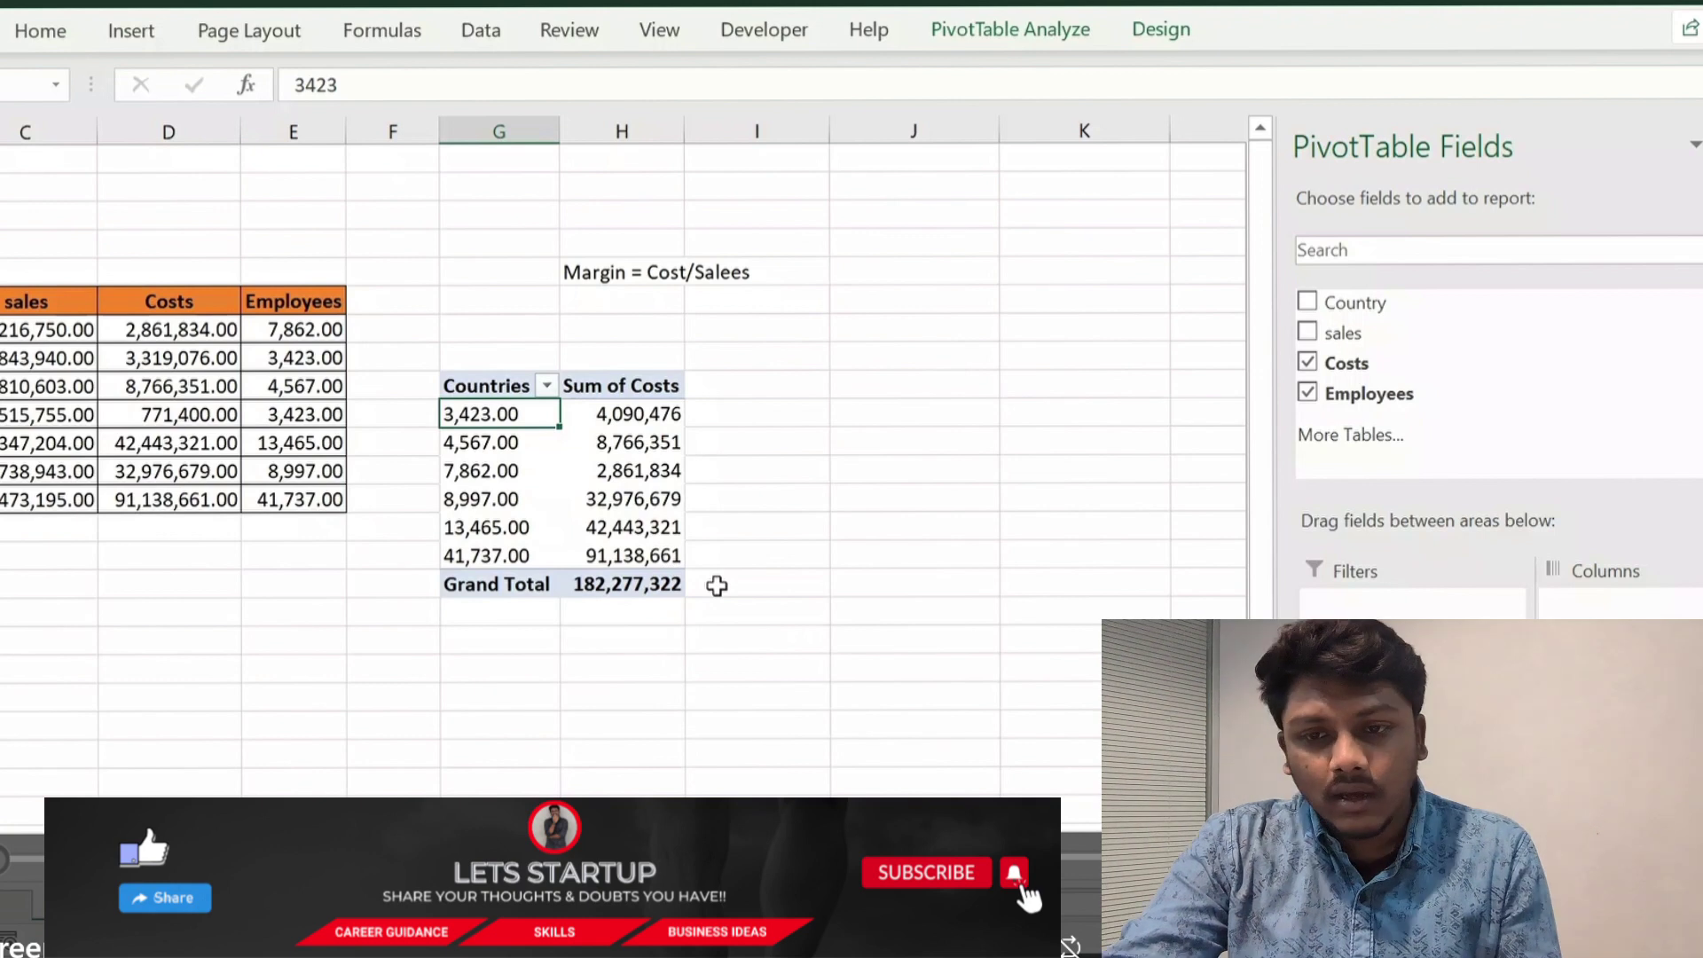
click(548, 385)
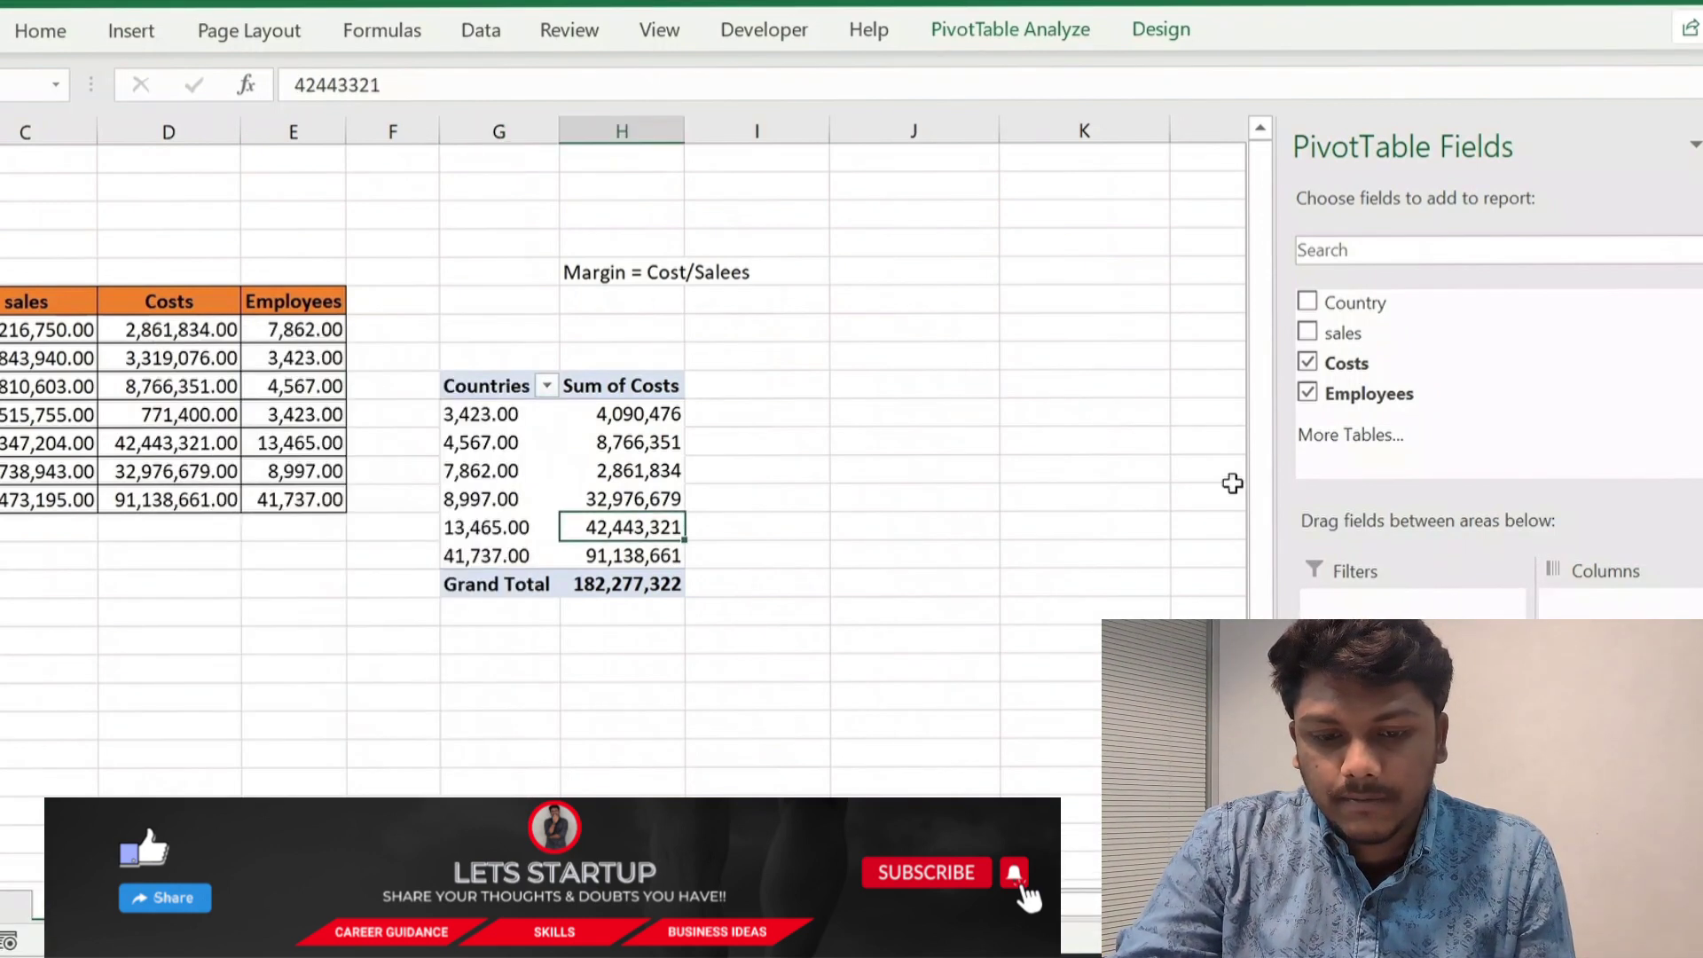
- Undo the recommended layout to restore the pivot of sales and costs by country
key(ctrl+z)
key(ctrl+z)
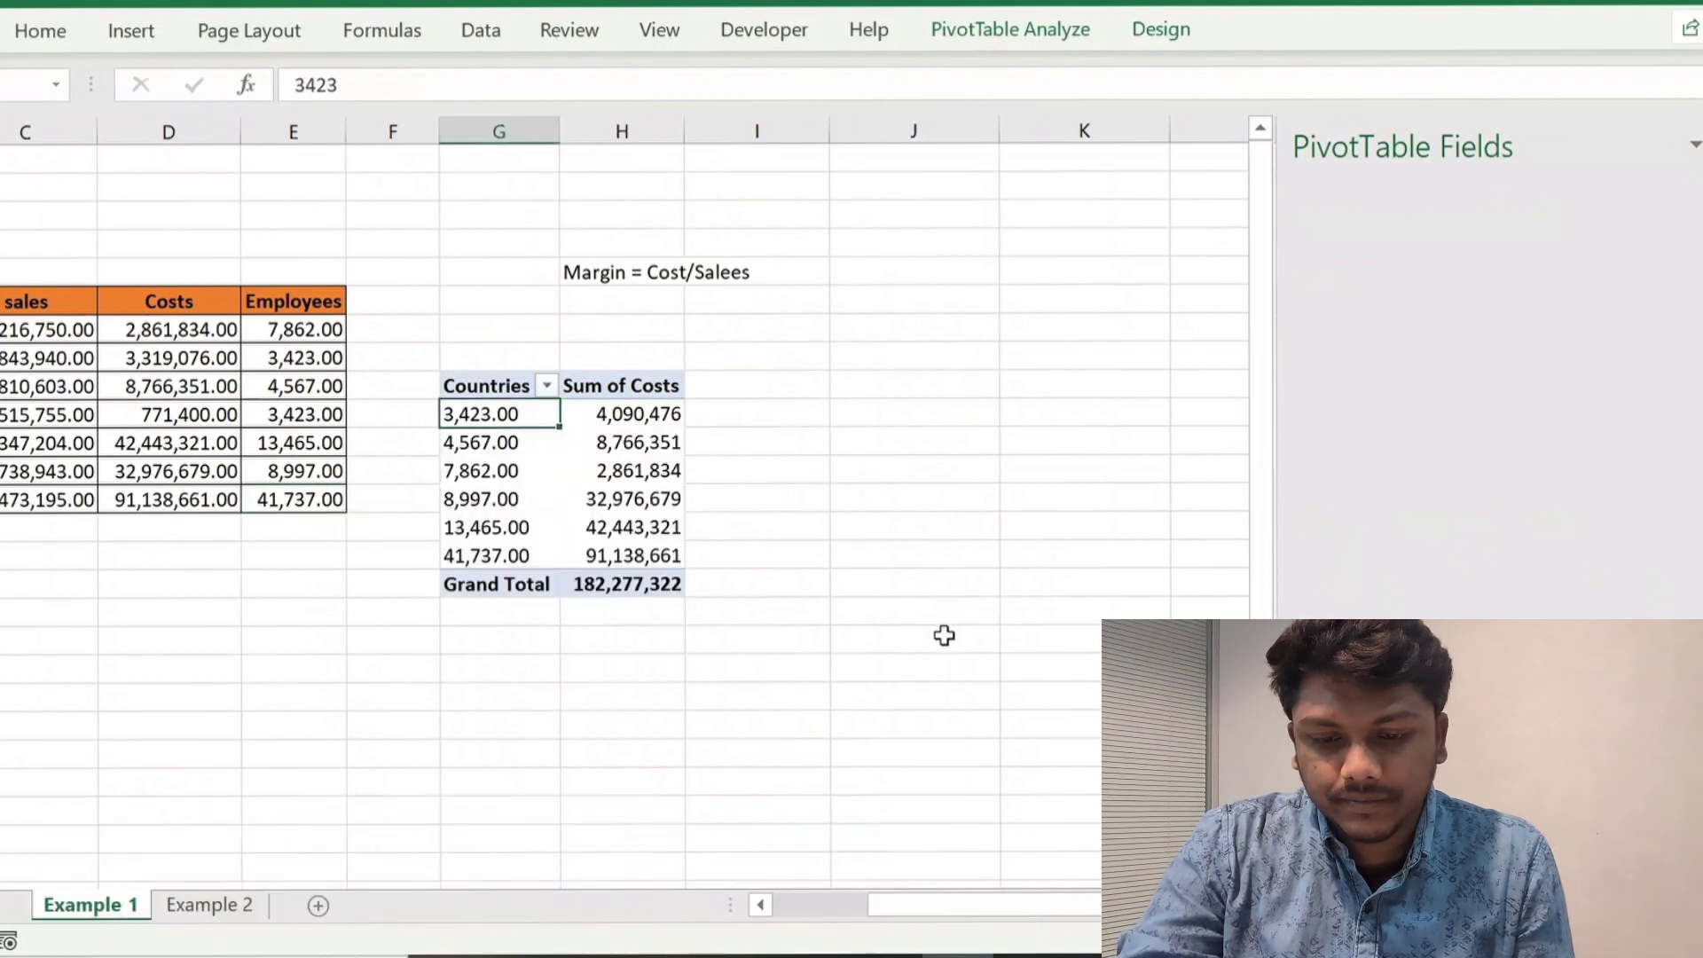
key(ctrl+z)
key(ctrl+z)
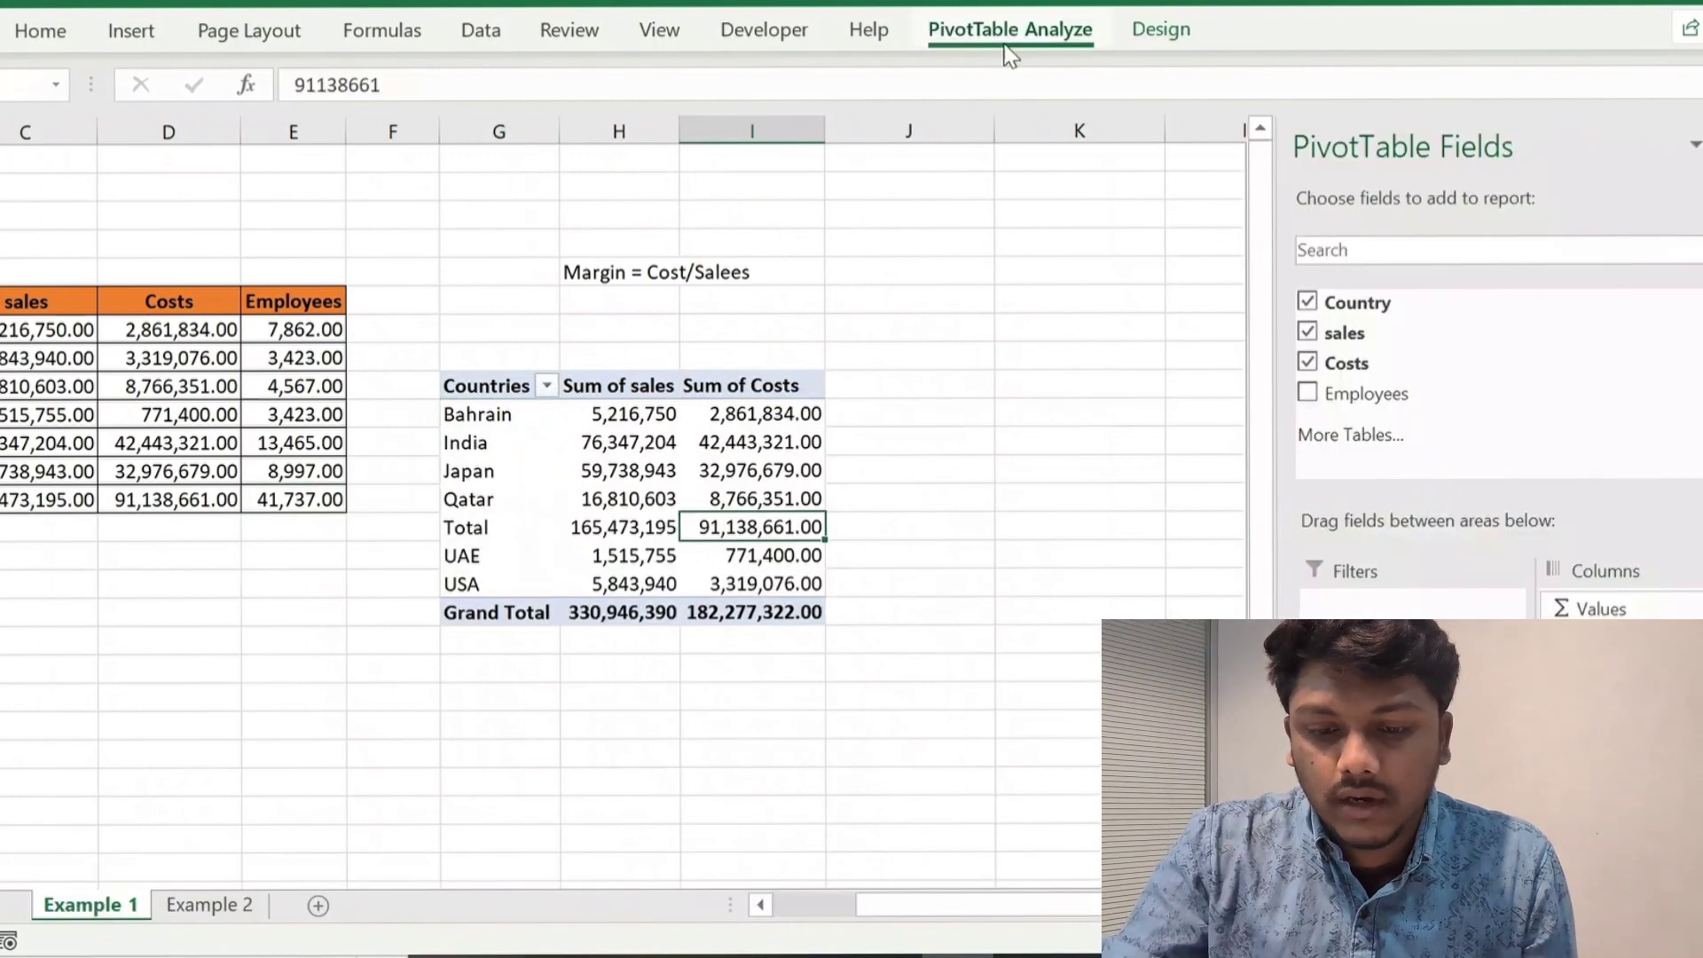
- Start a new PivotTable calculated field and name it Margin
click(1008, 40)
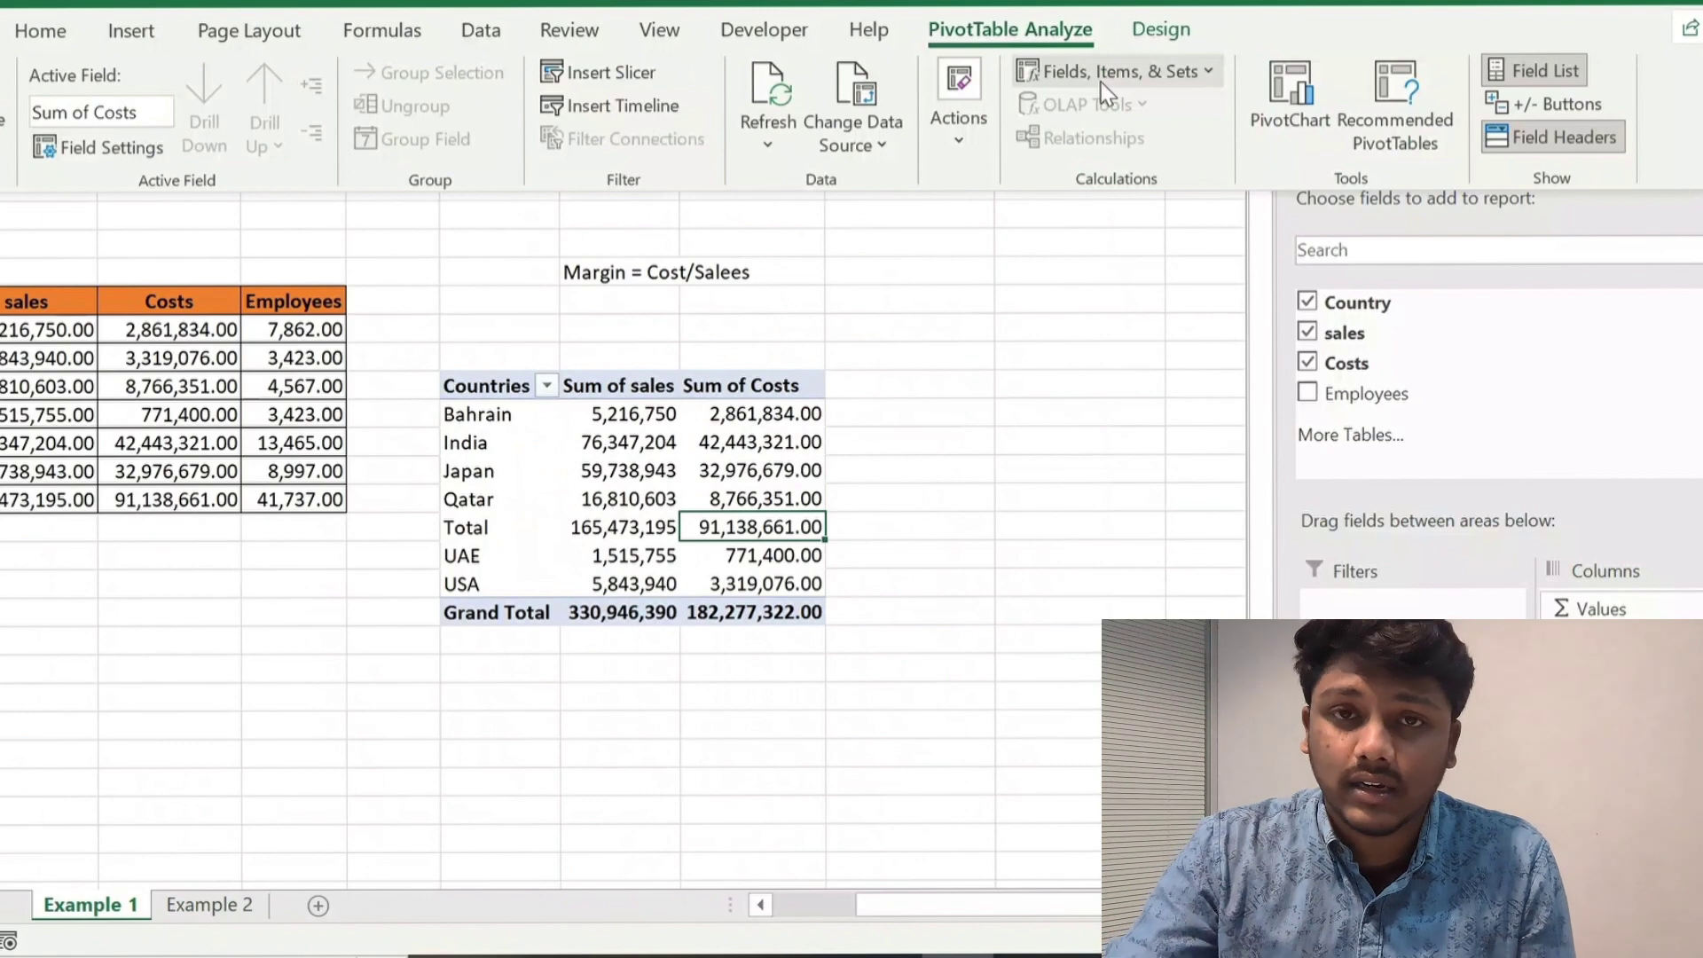
click(1109, 71)
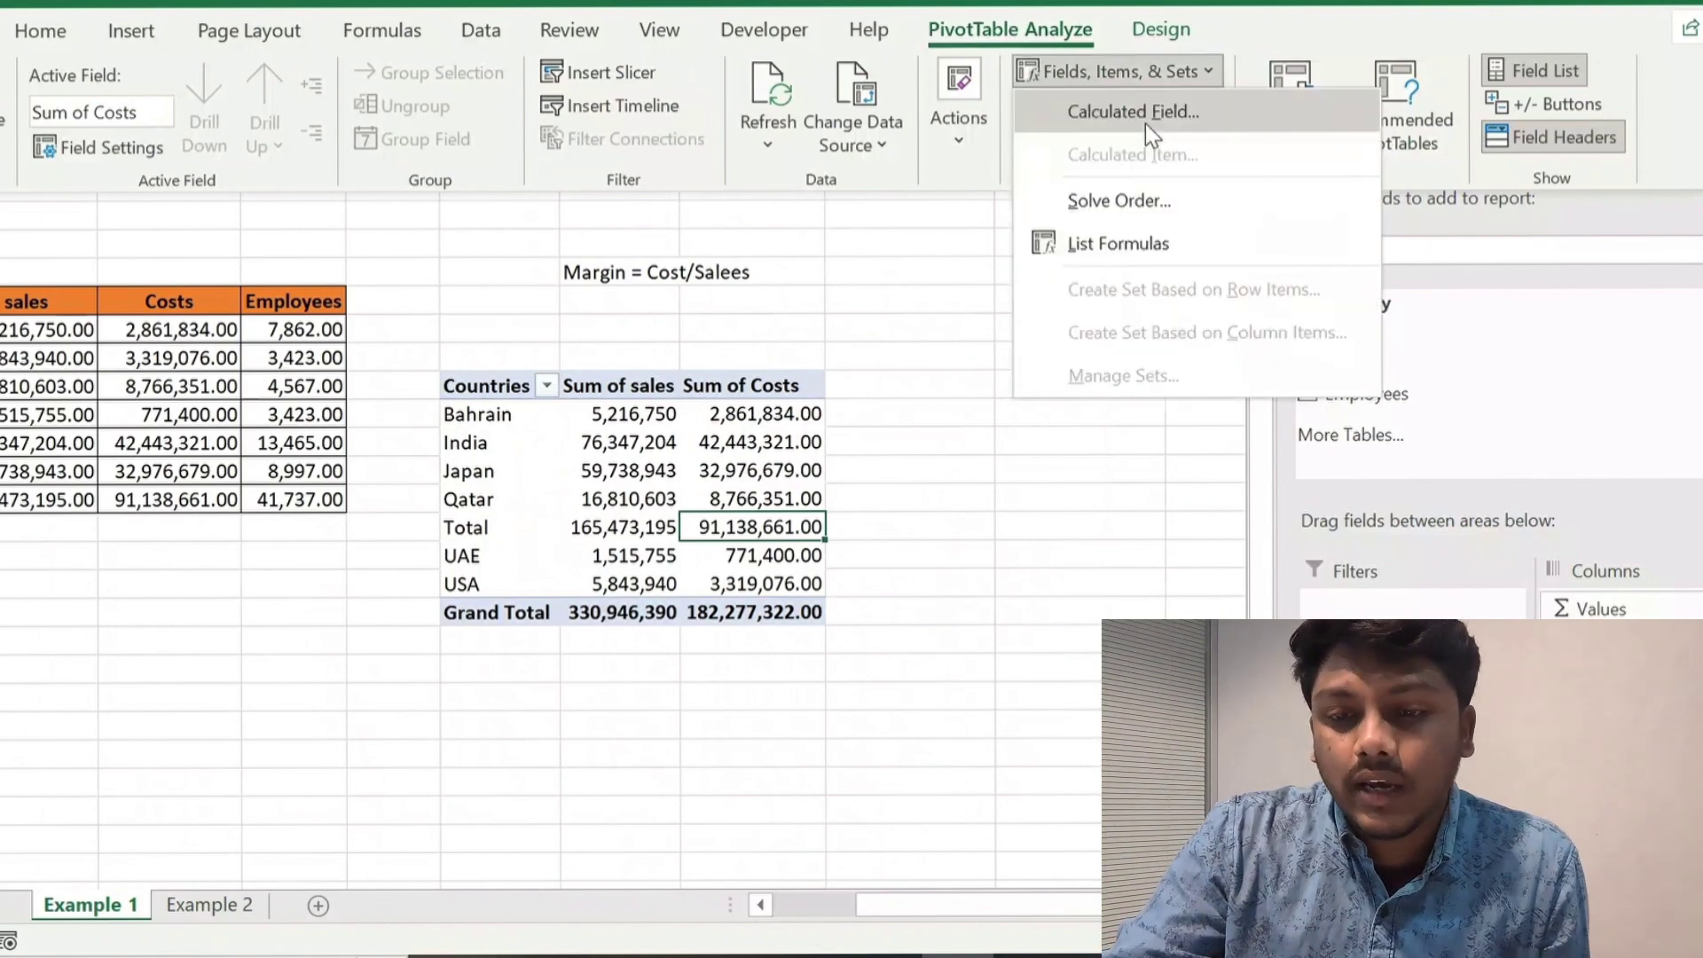
click(1146, 124)
text(Margin)
key(Tab)
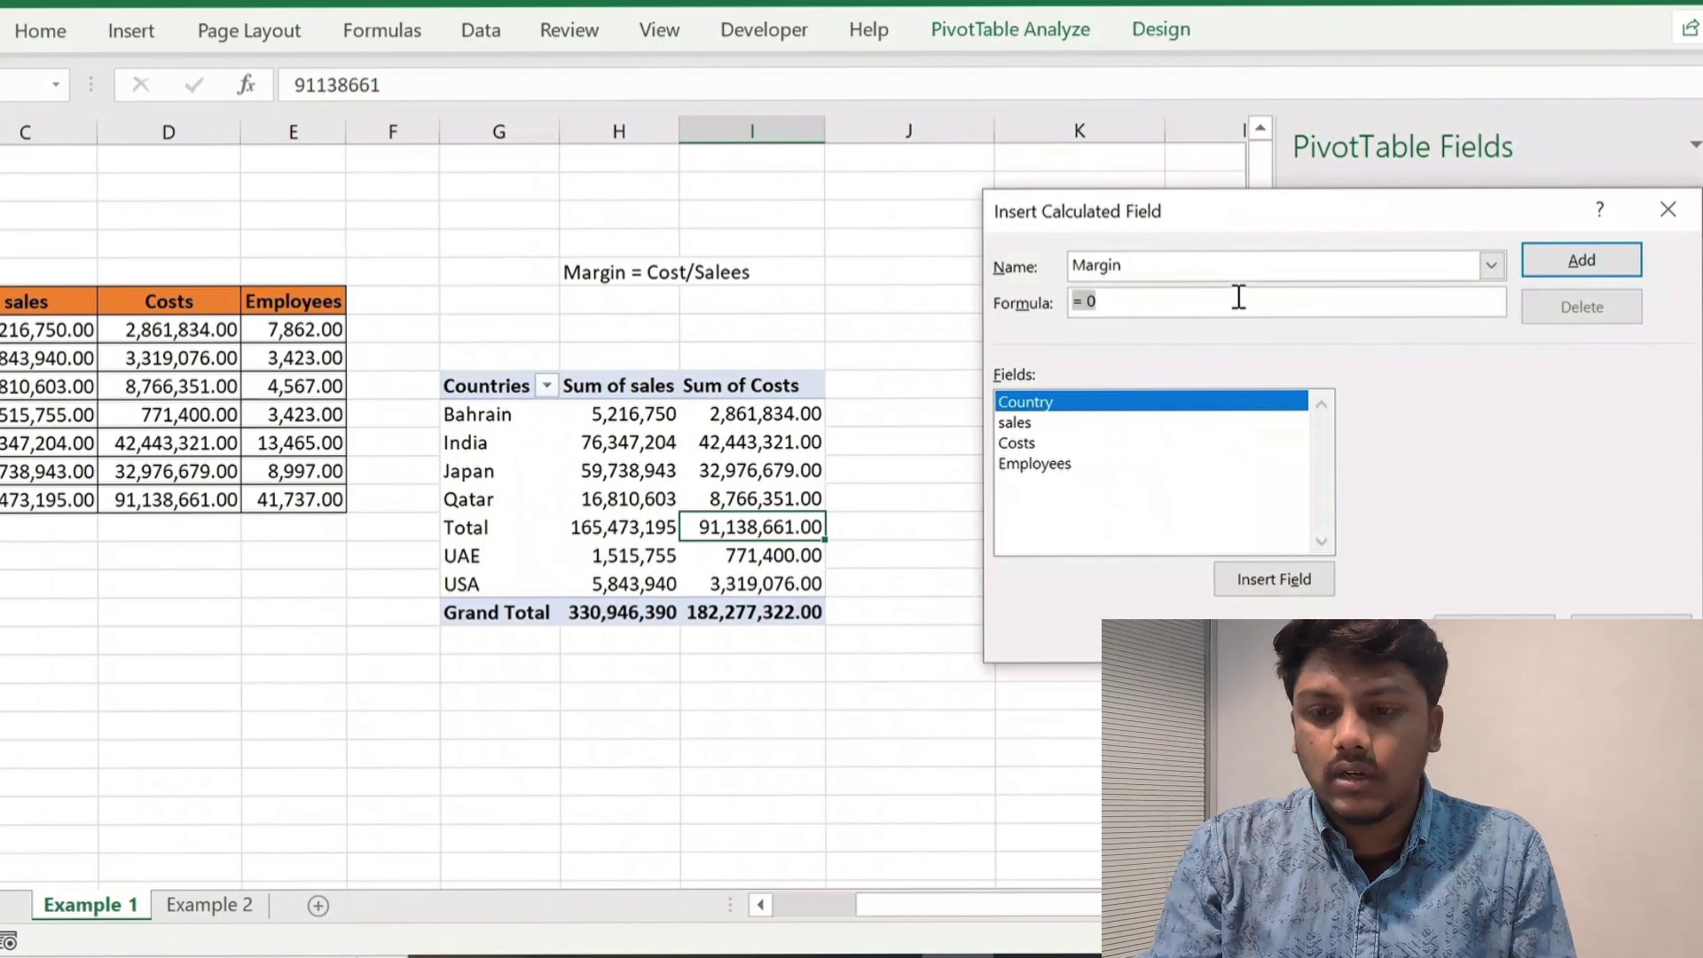
- Define the Margin field's formula as = Costs/ sales and add the field to the PivotTable
text(=)
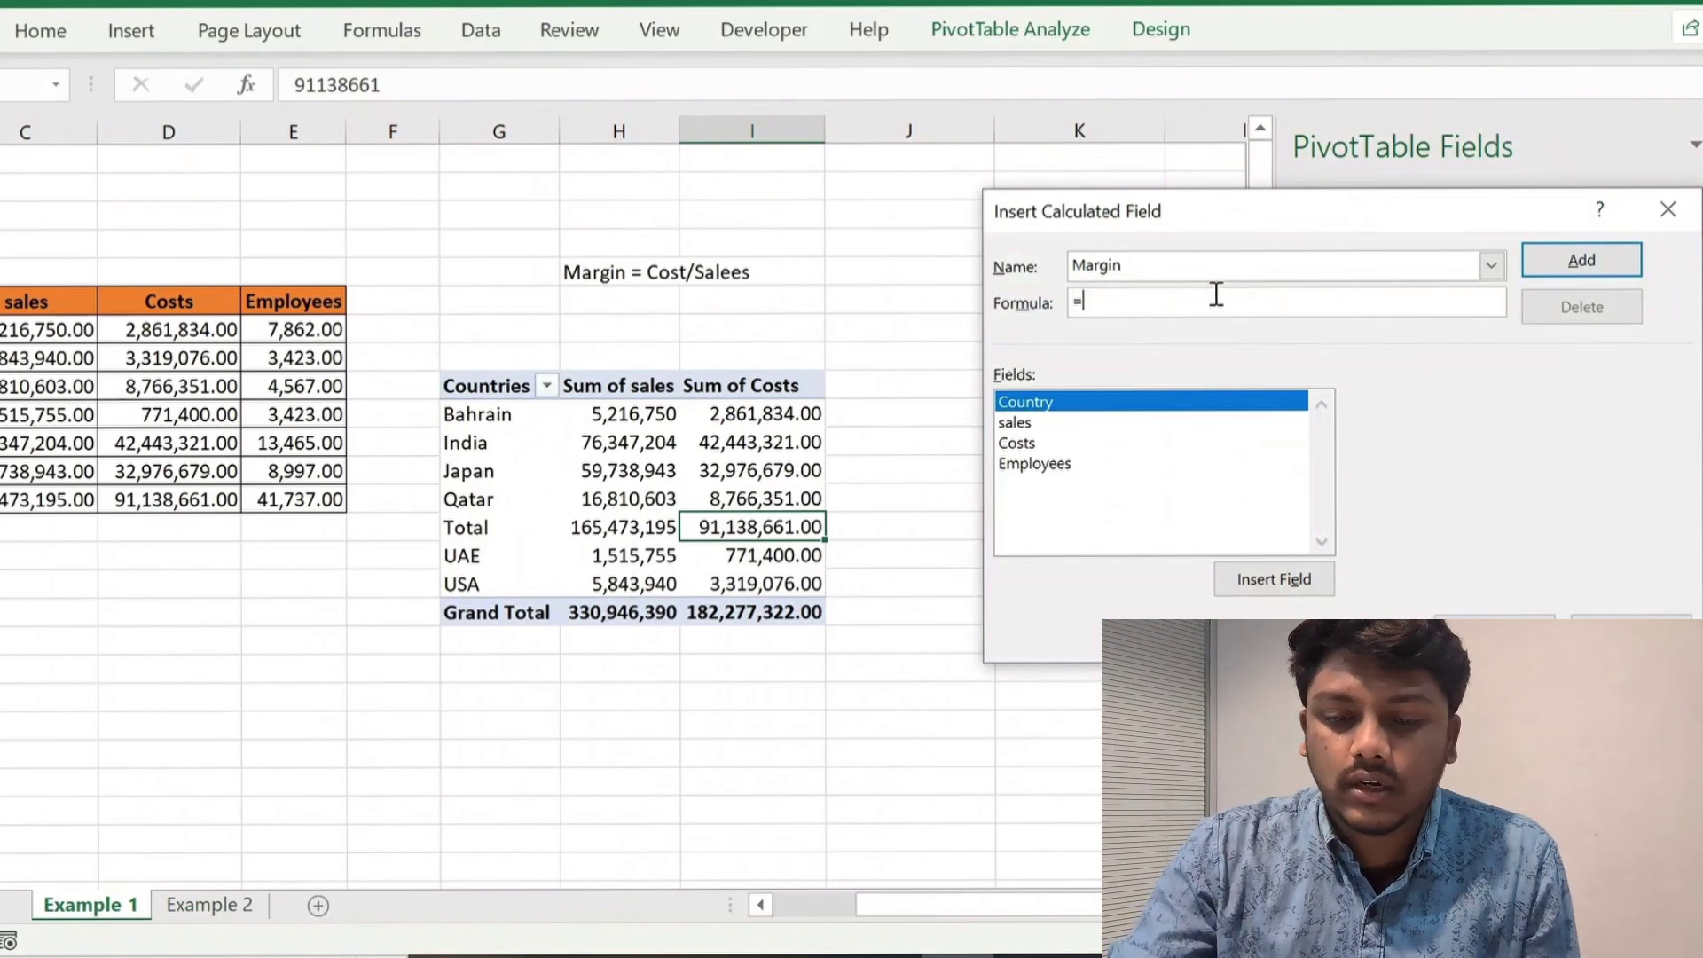
click(1184, 459)
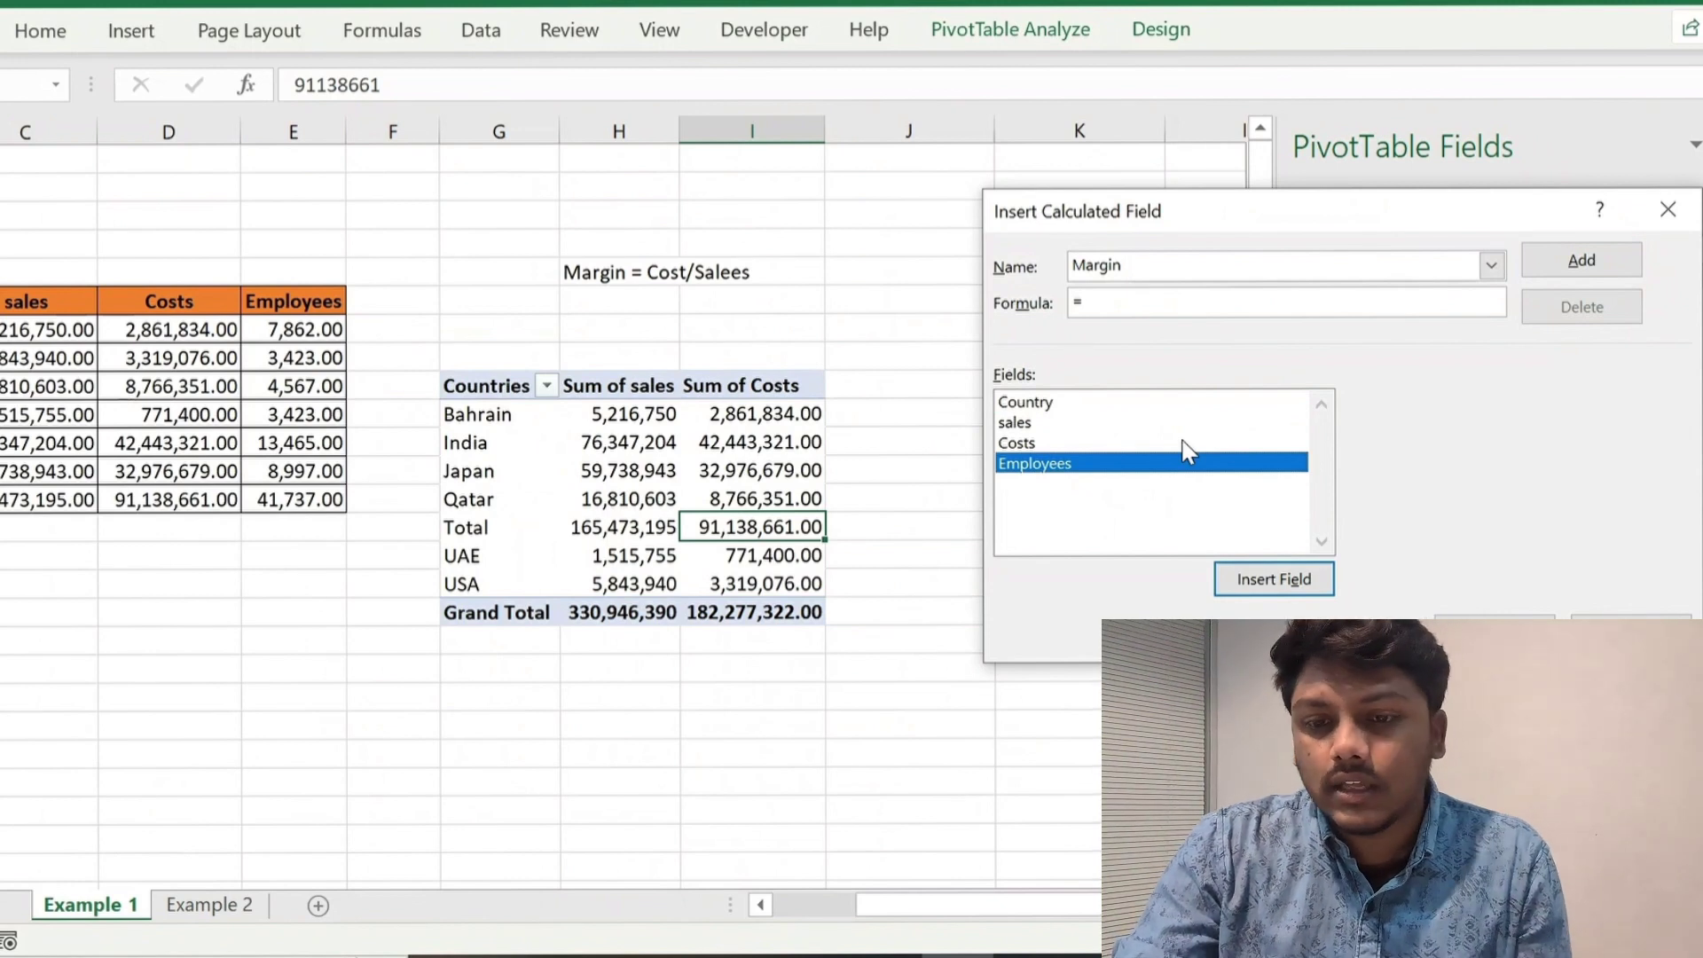
click(1183, 441)
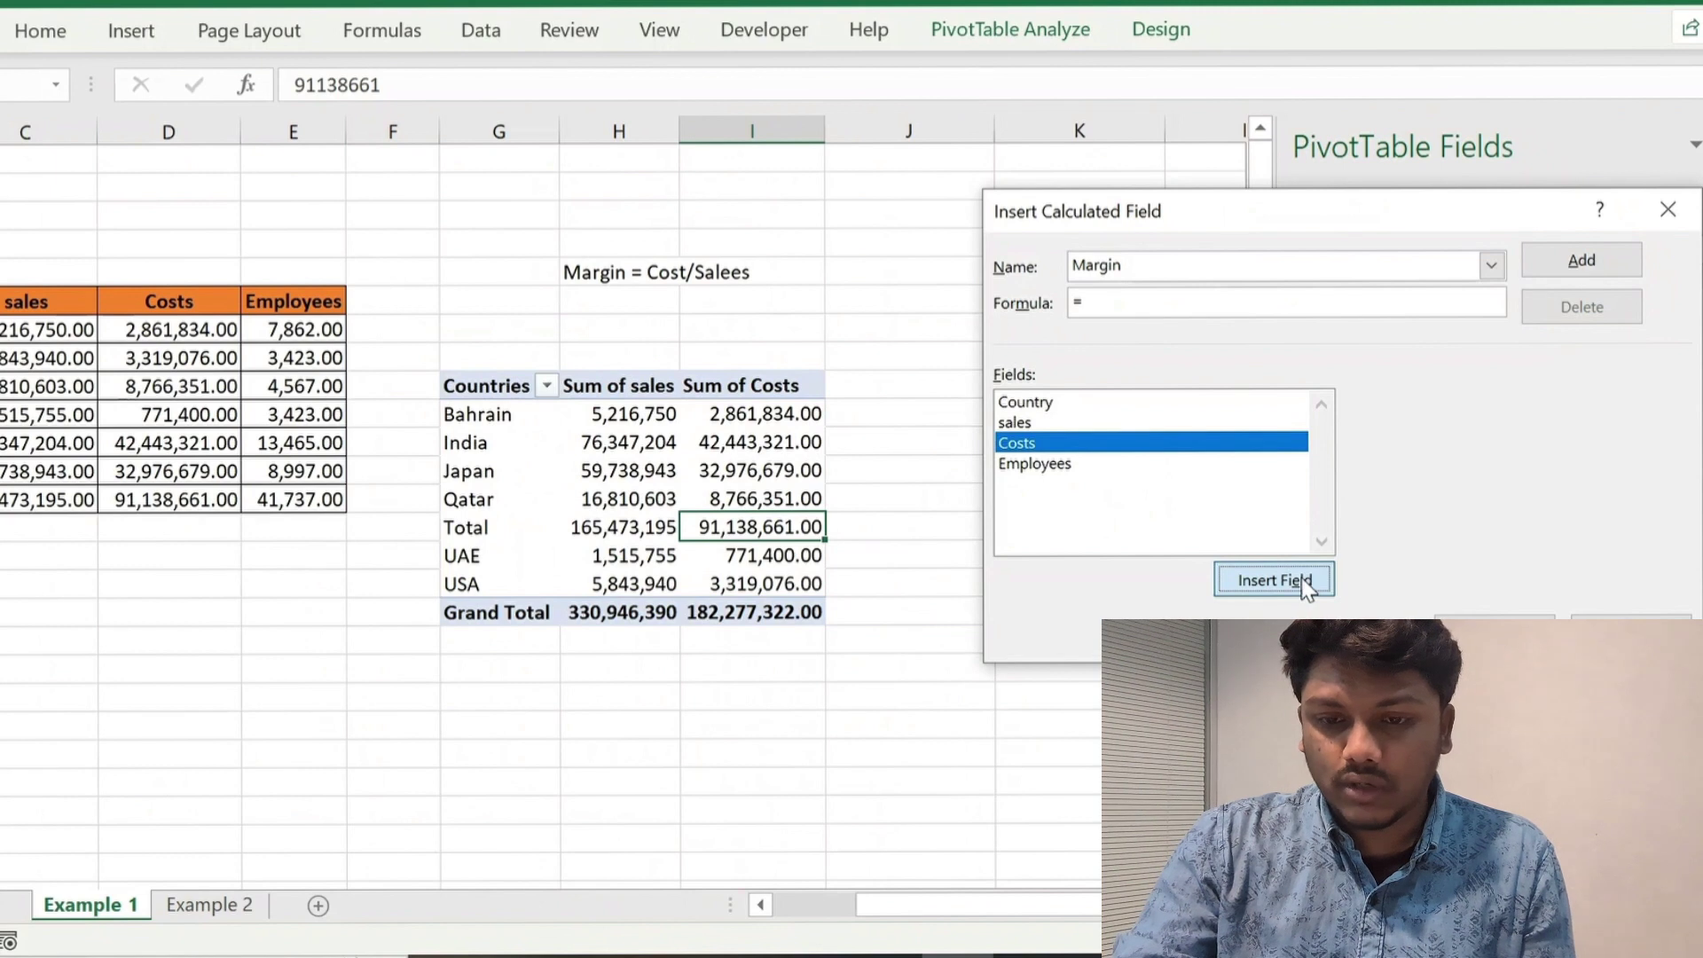
click(1302, 582)
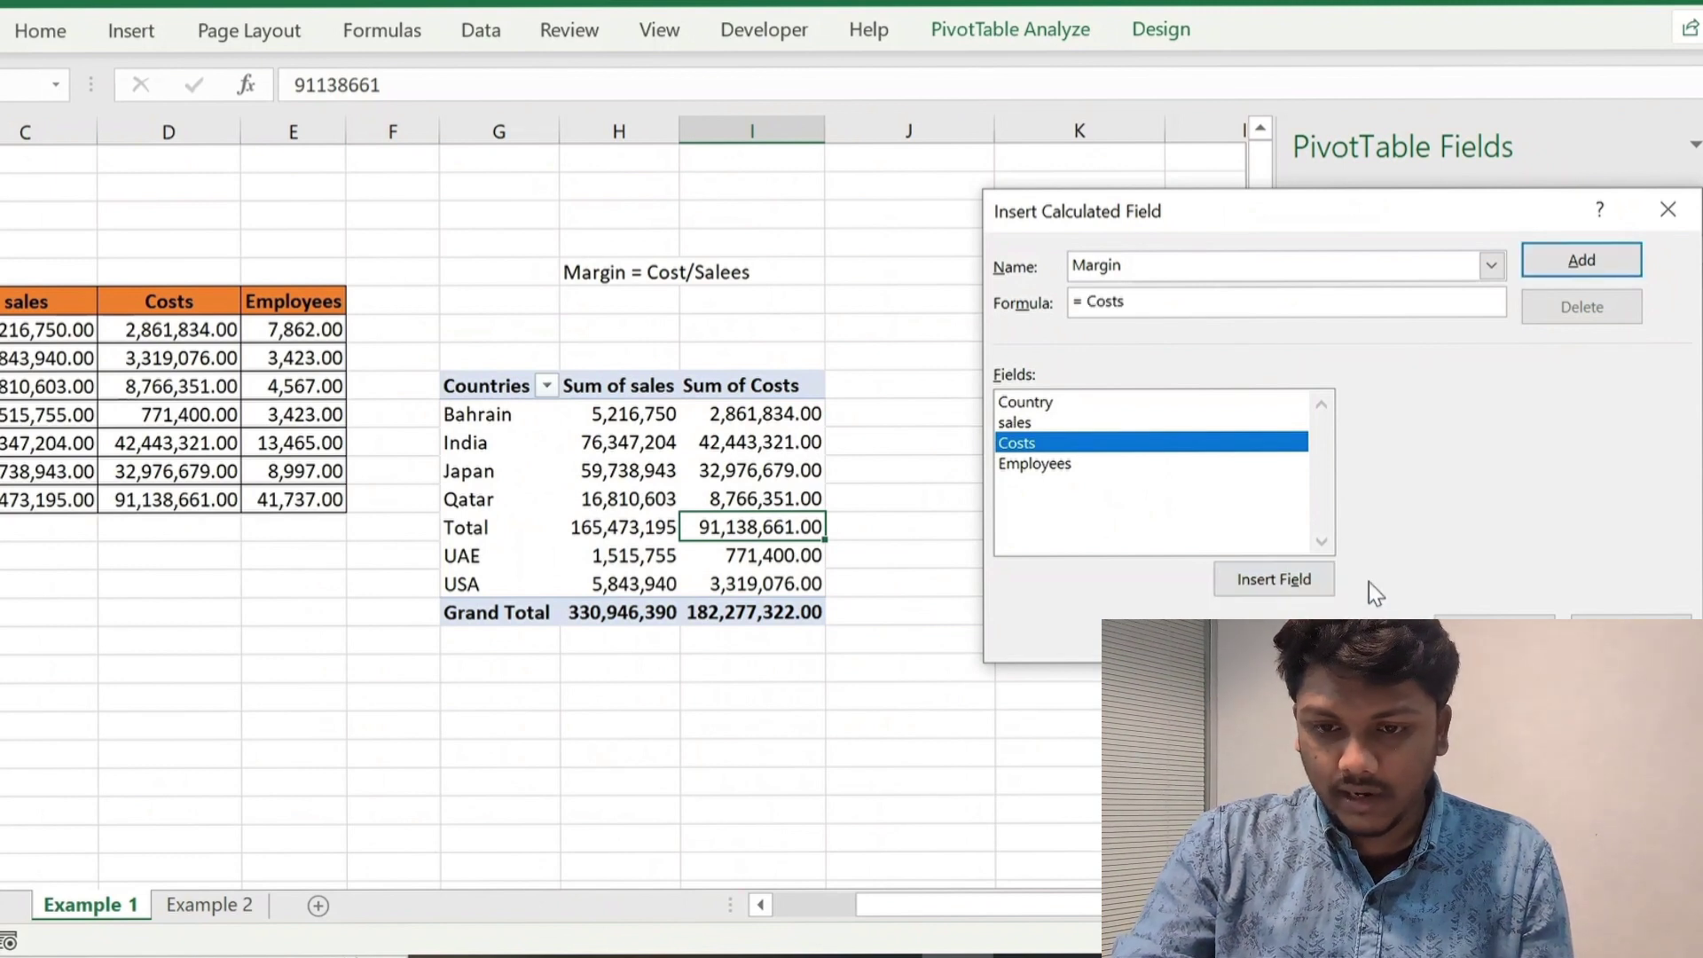
text(/)
click(1189, 442)
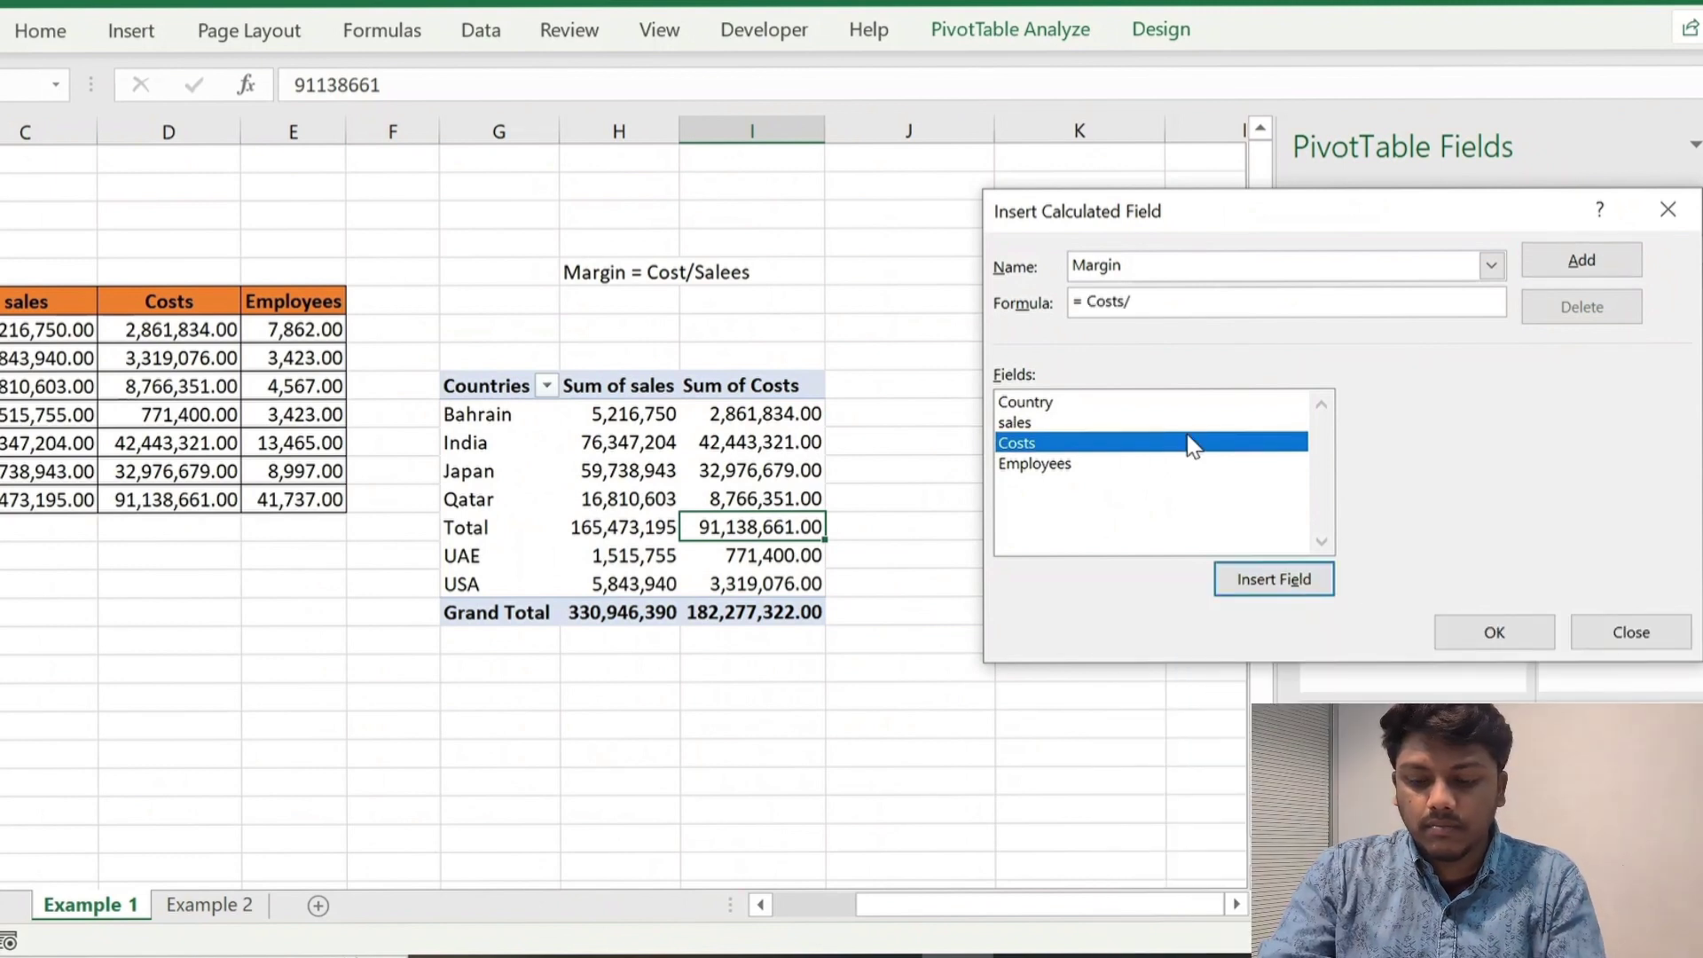
click(1189, 422)
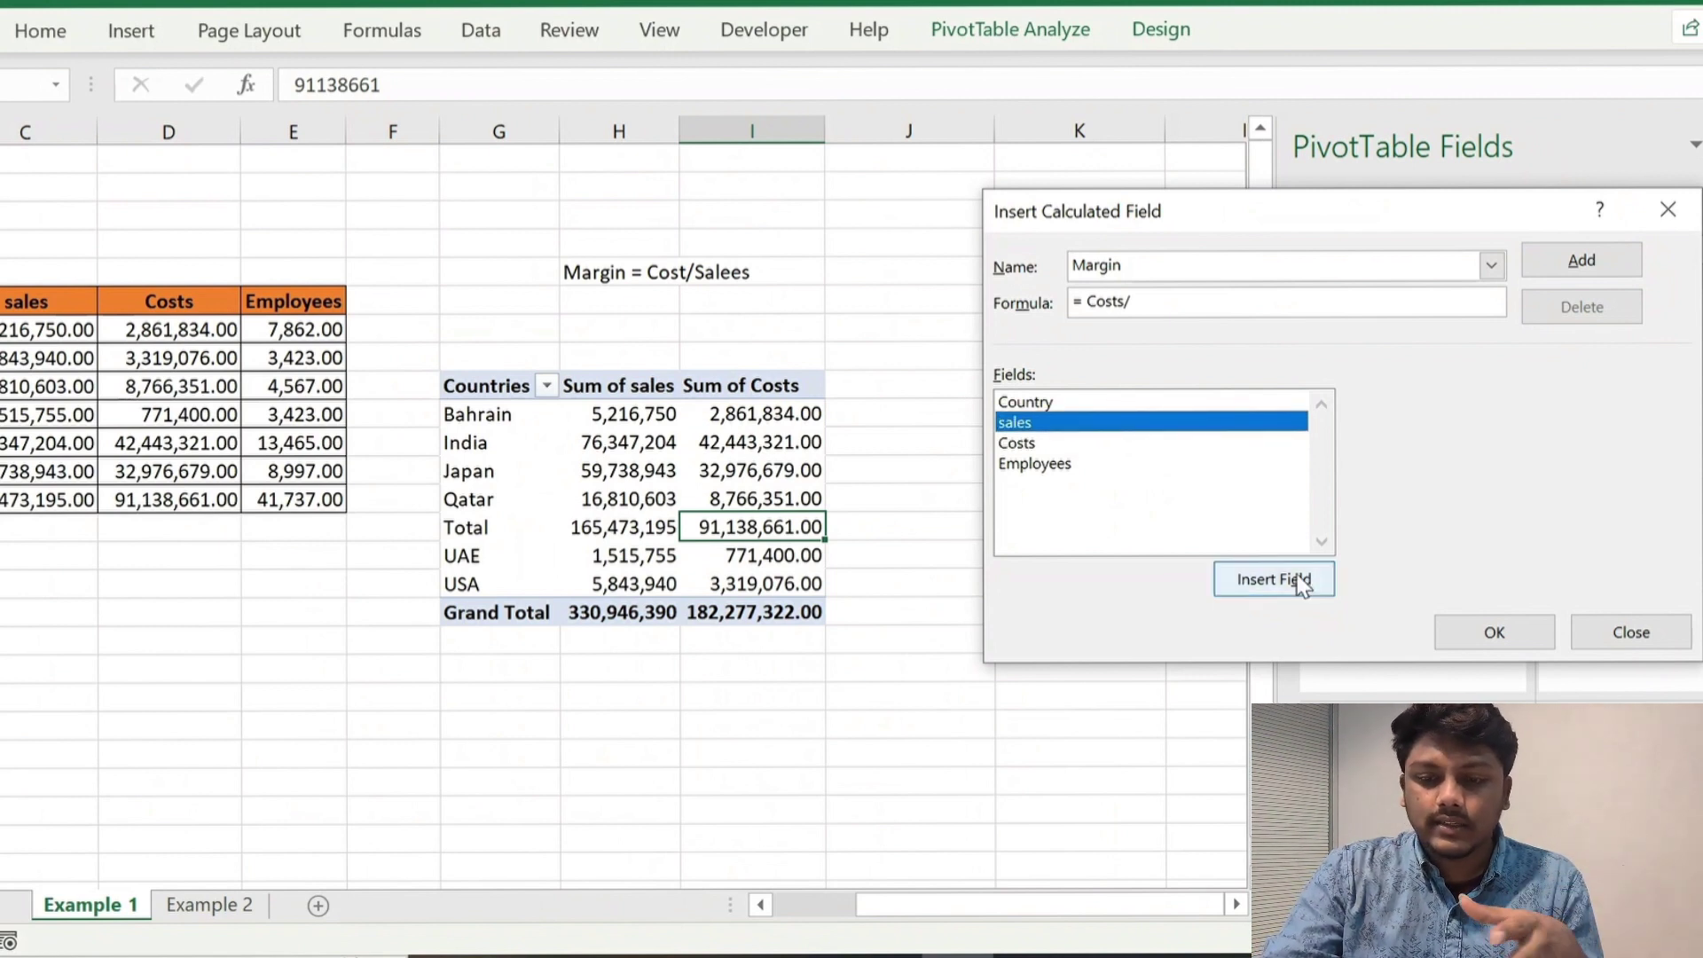
click(1300, 585)
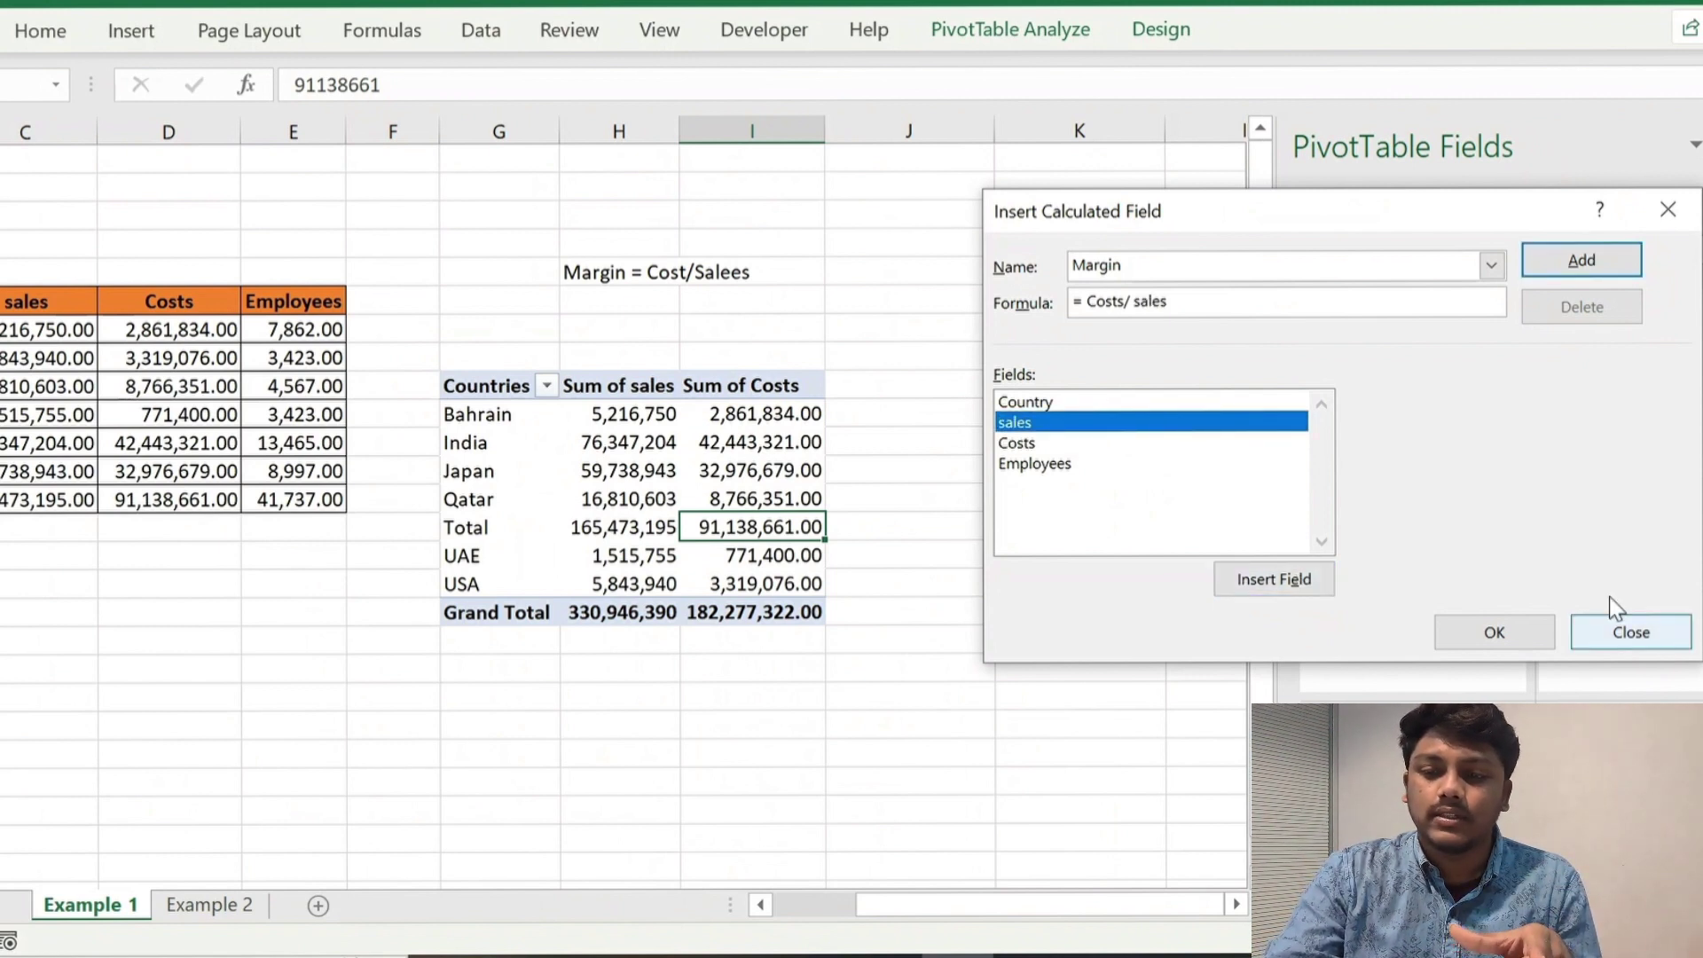
click(1577, 257)
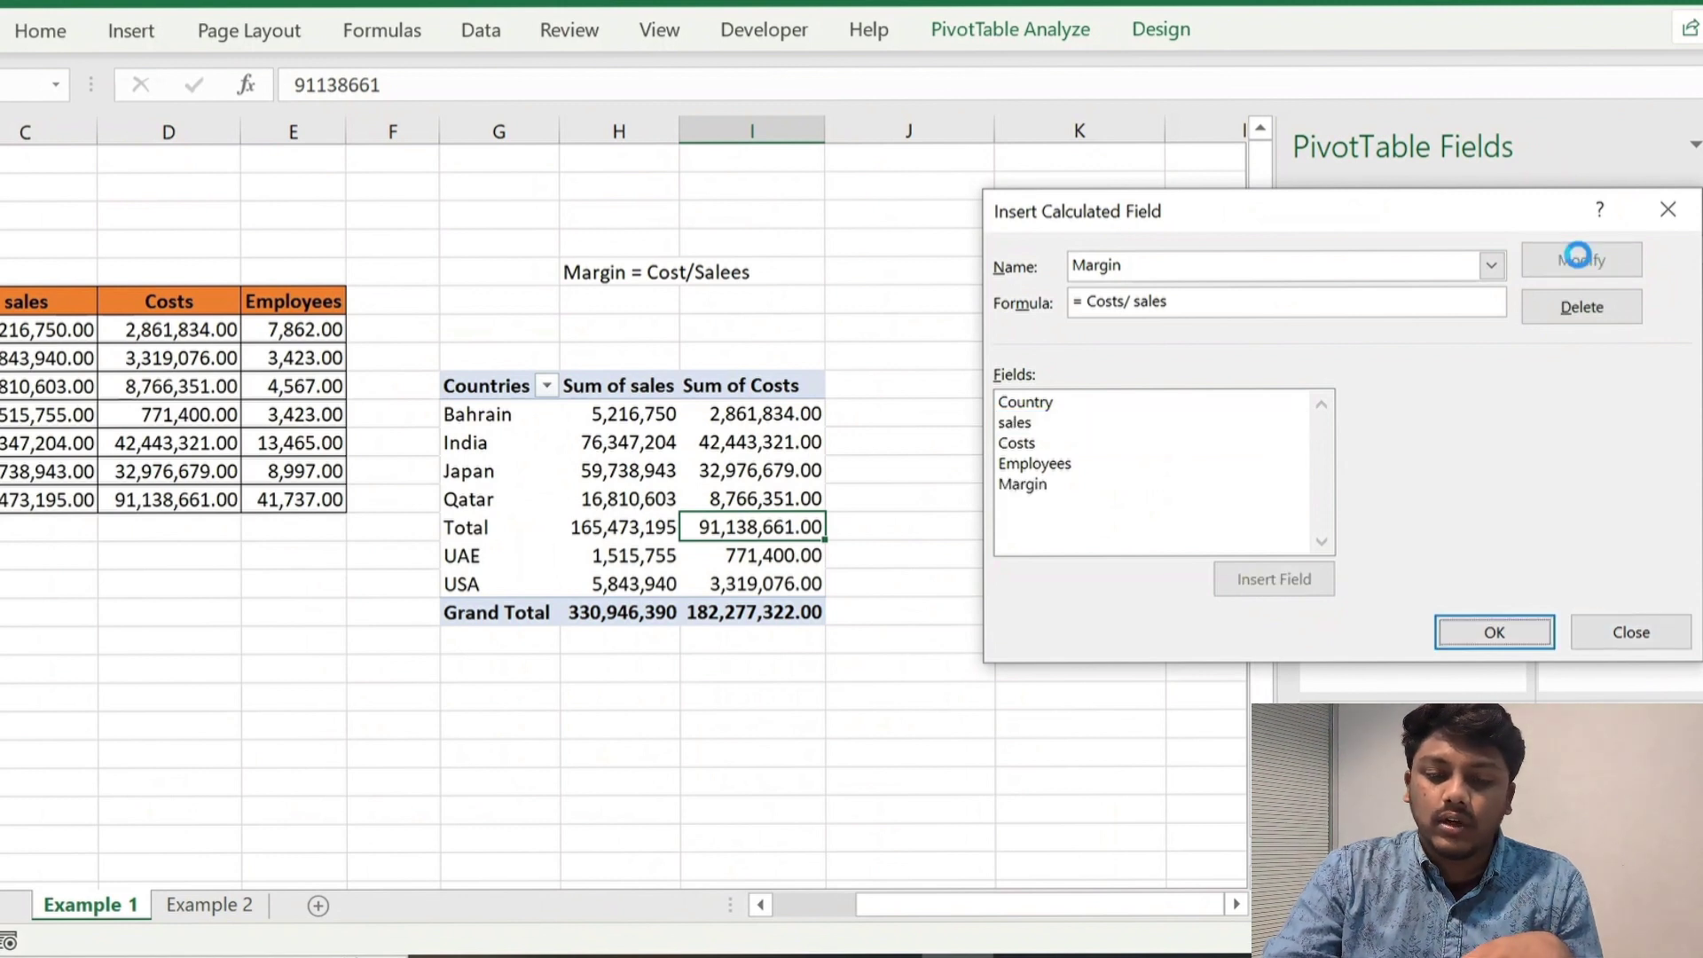
click(1447, 620)
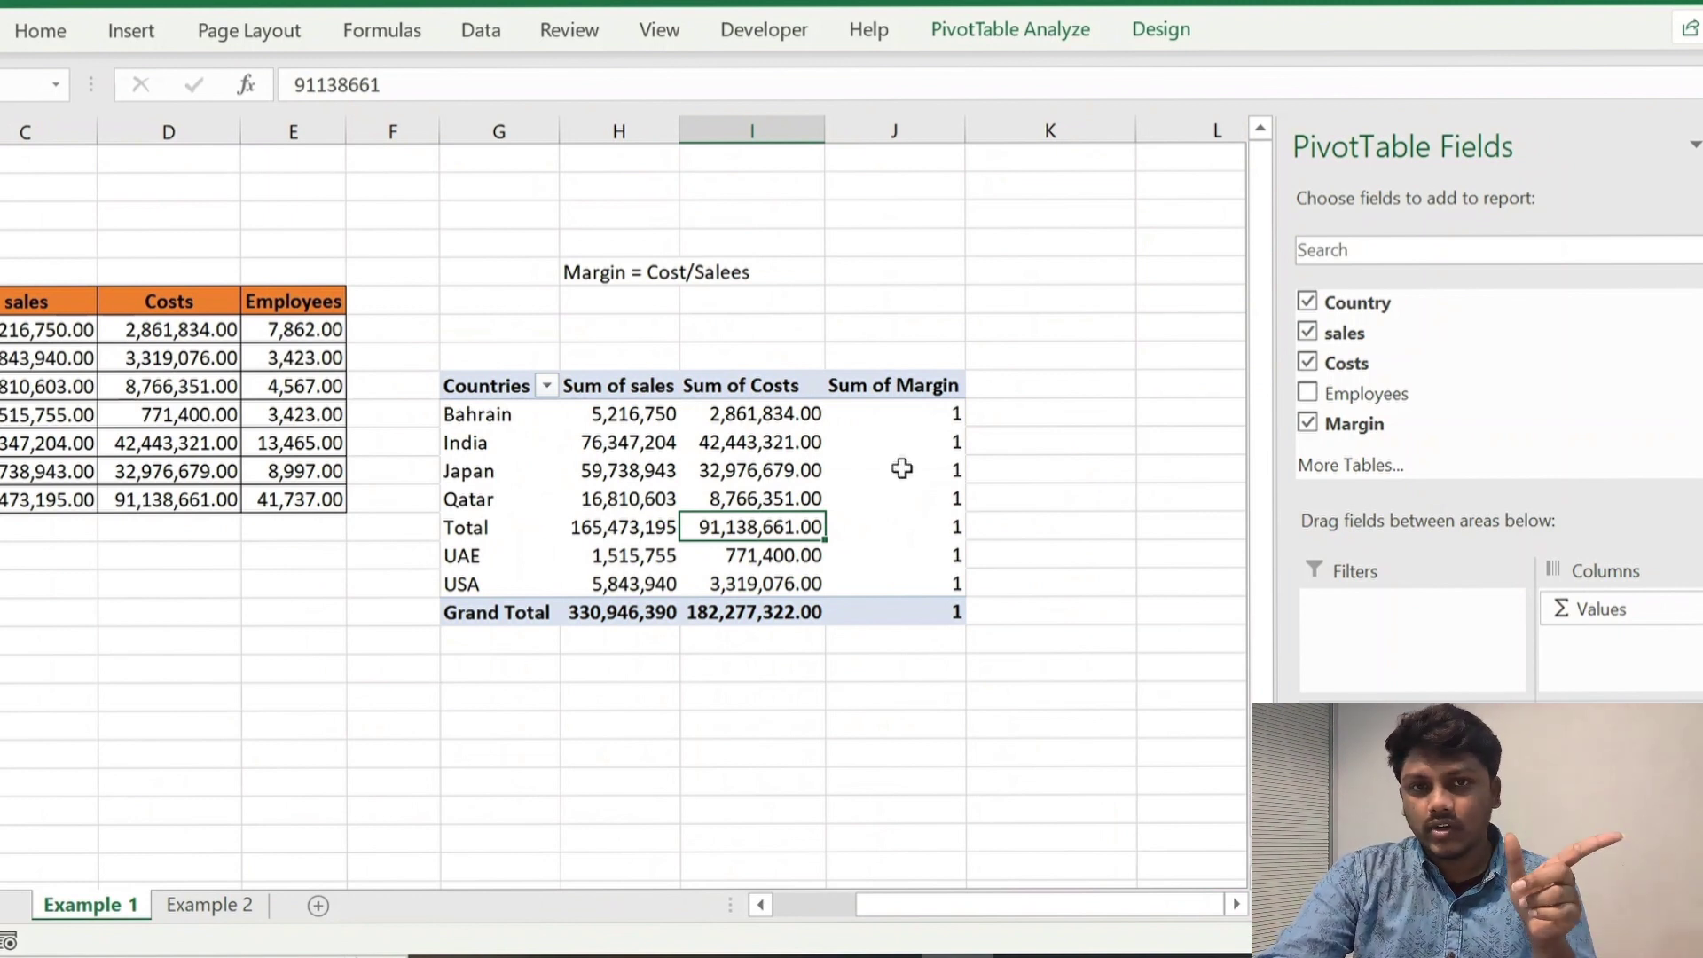
- Check the underlying unrounded margin values of several countries in the Sum of Margin column
click(896, 414)
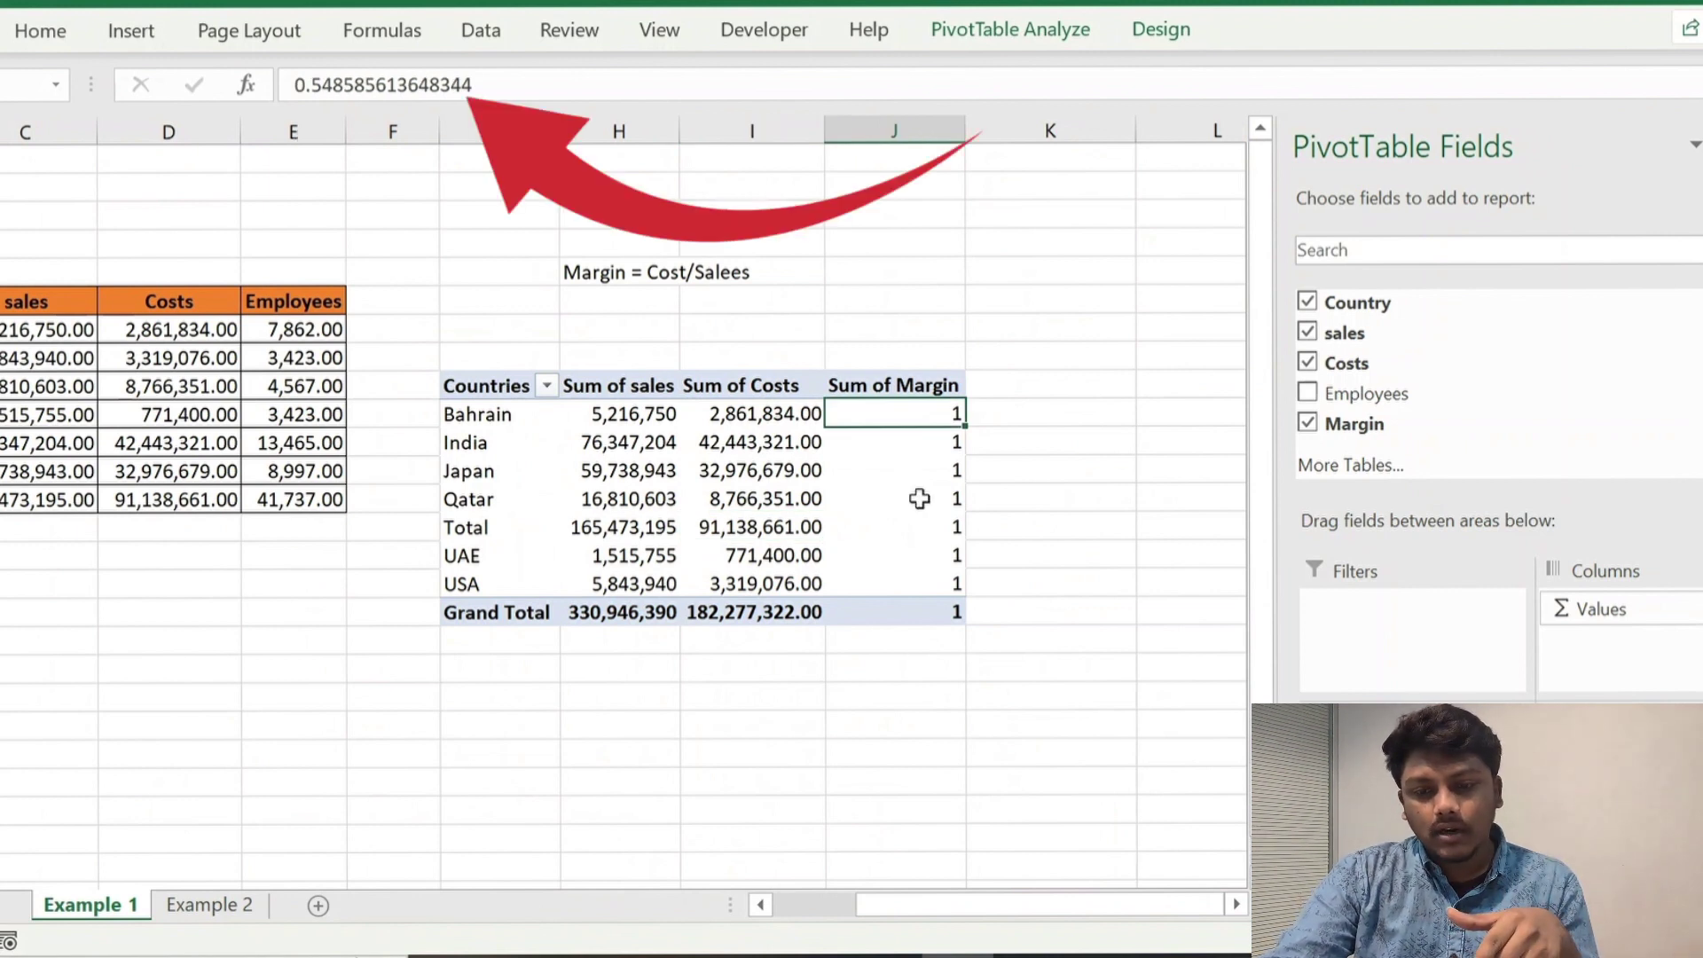
key(Down)
key(Down)
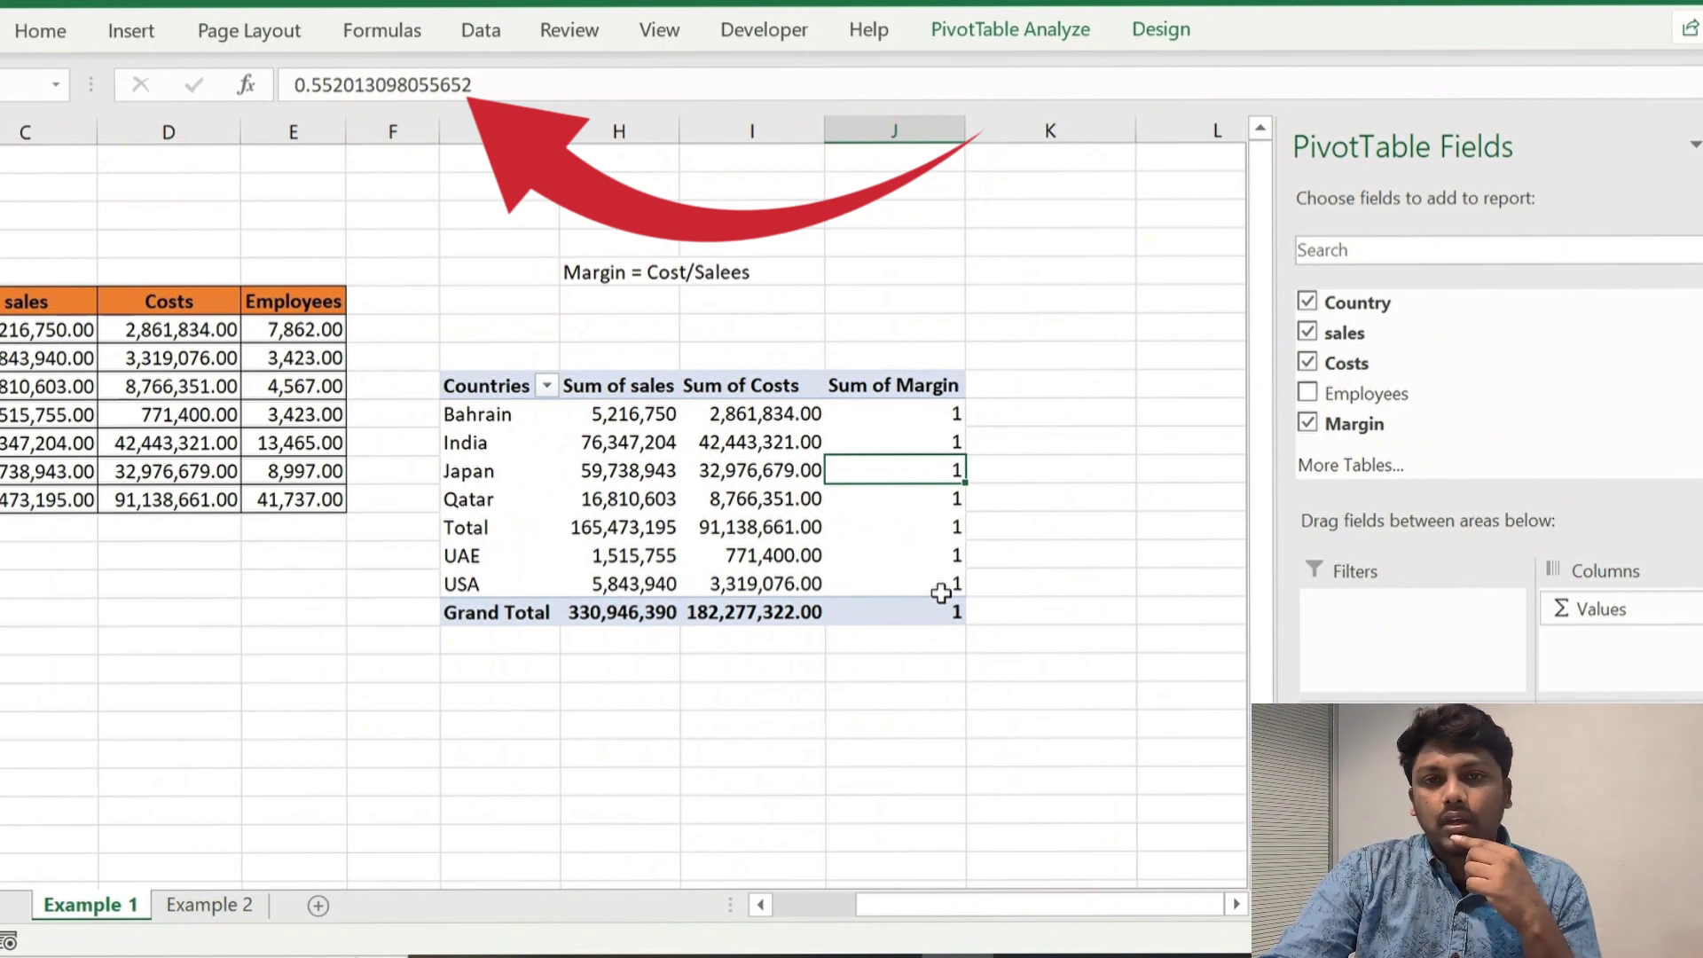
click(941, 590)
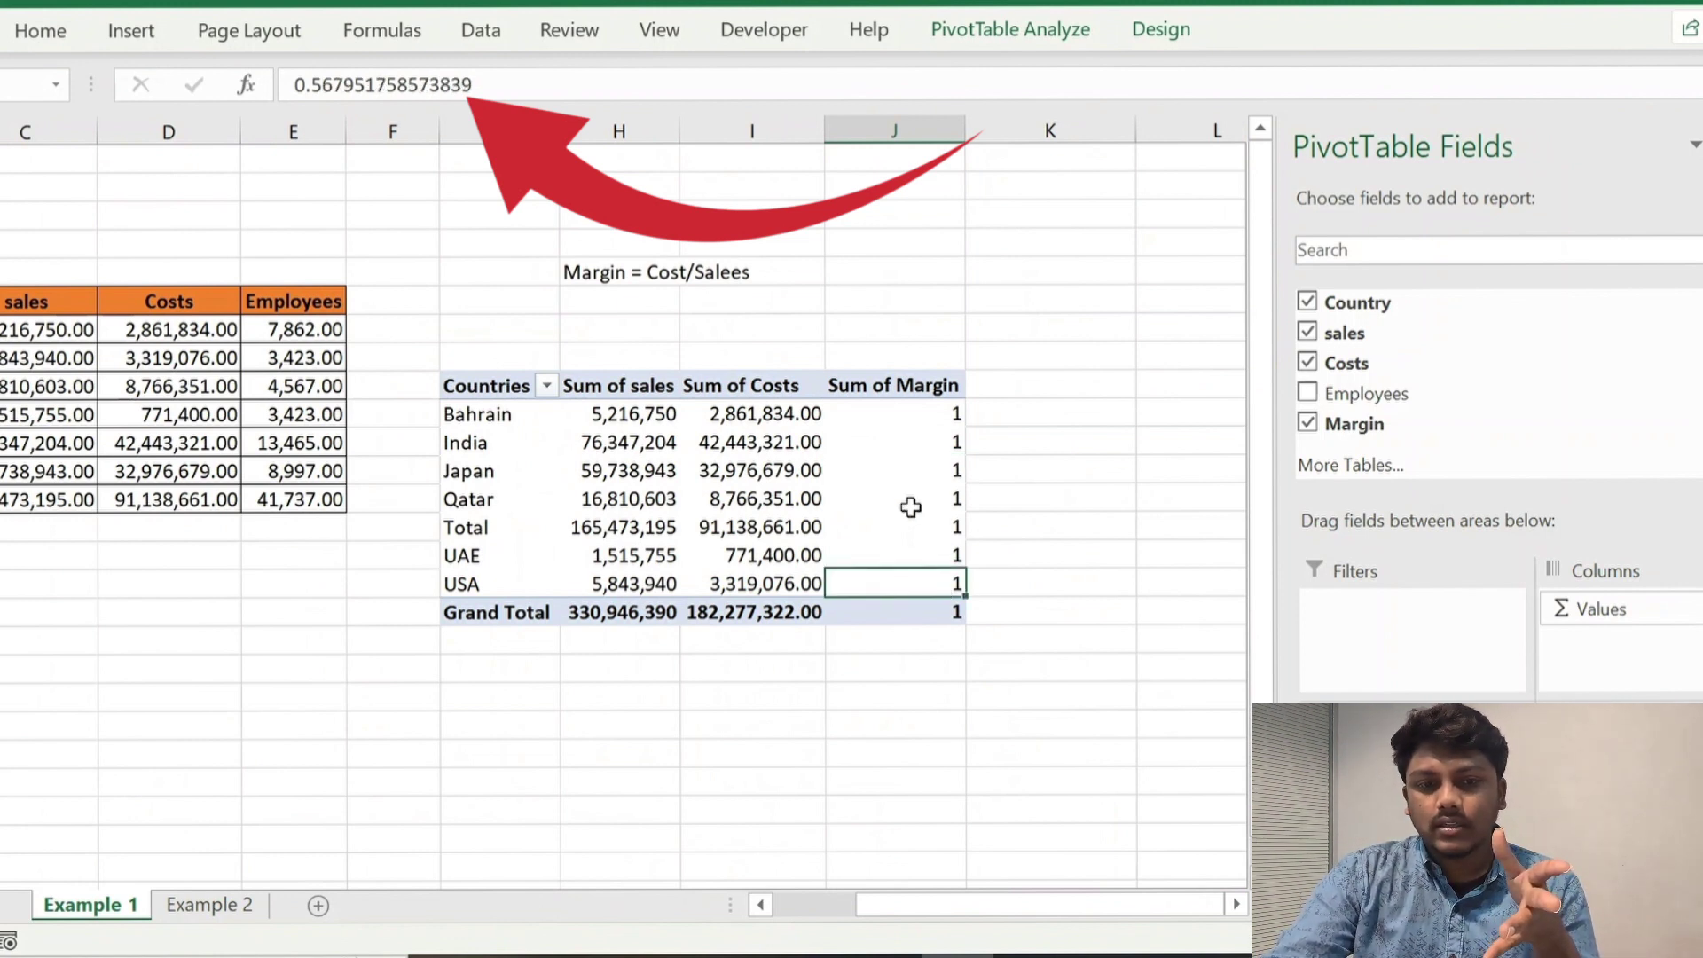
key(Up)
key(Up)
key(Up)
key(Up)
key(Up)
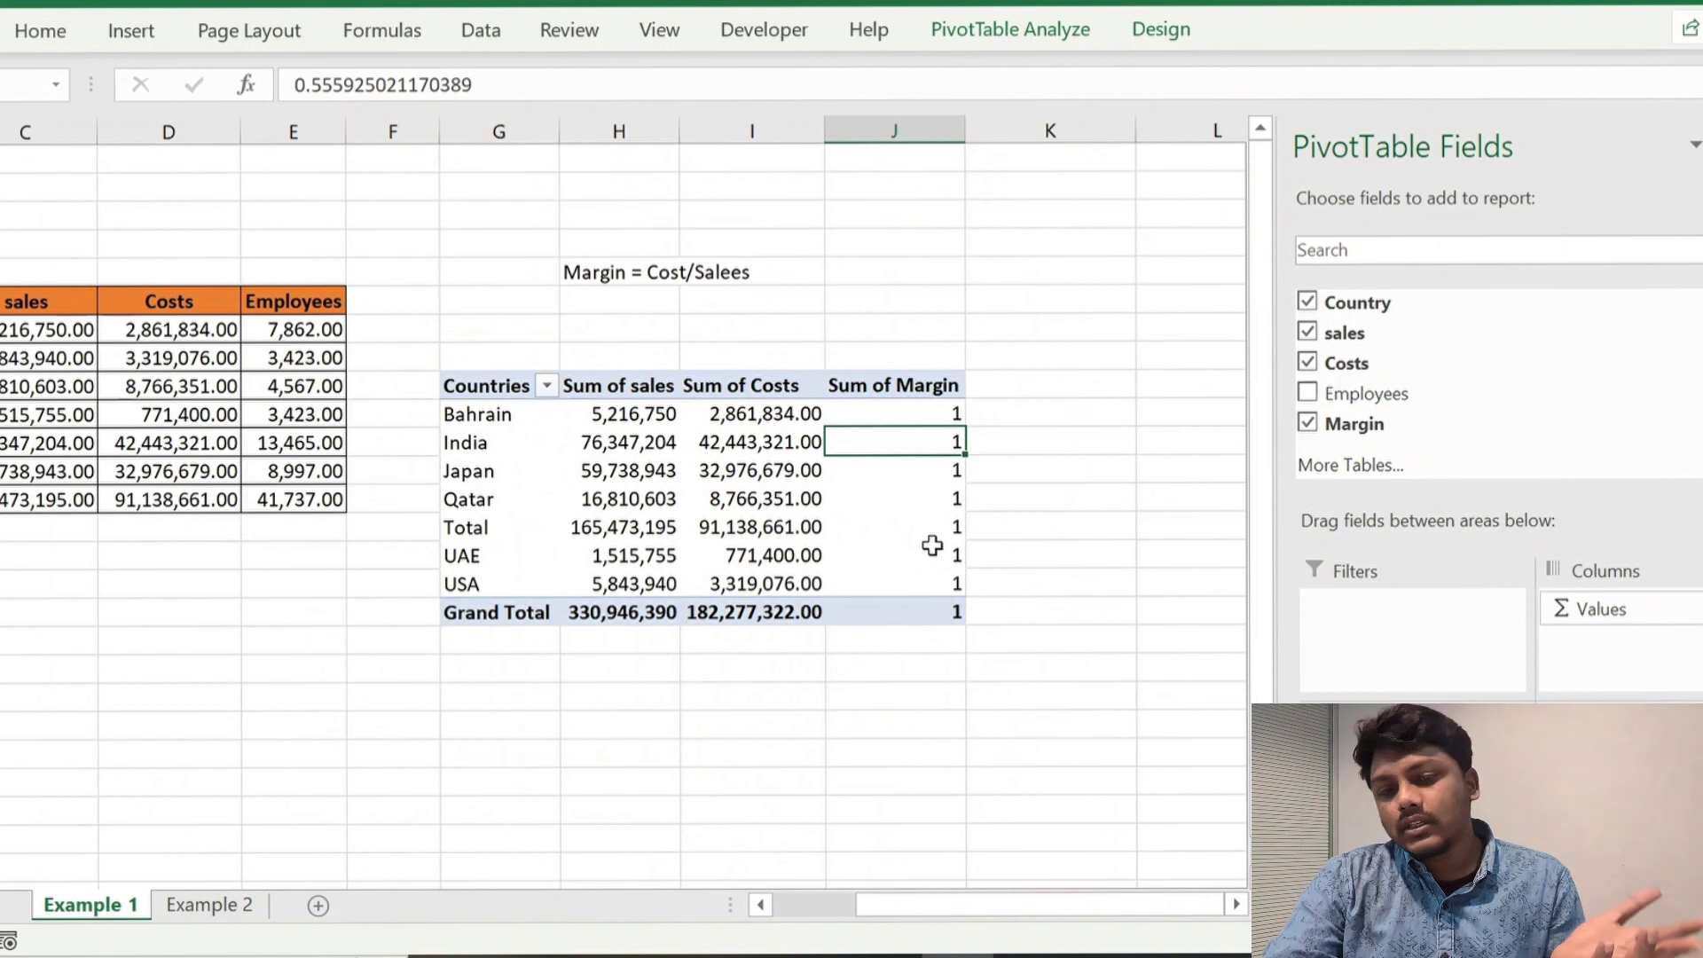
- Format the whole Sum of Margin column as Percentage with 2 decimal places
mouse_move(958, 955)
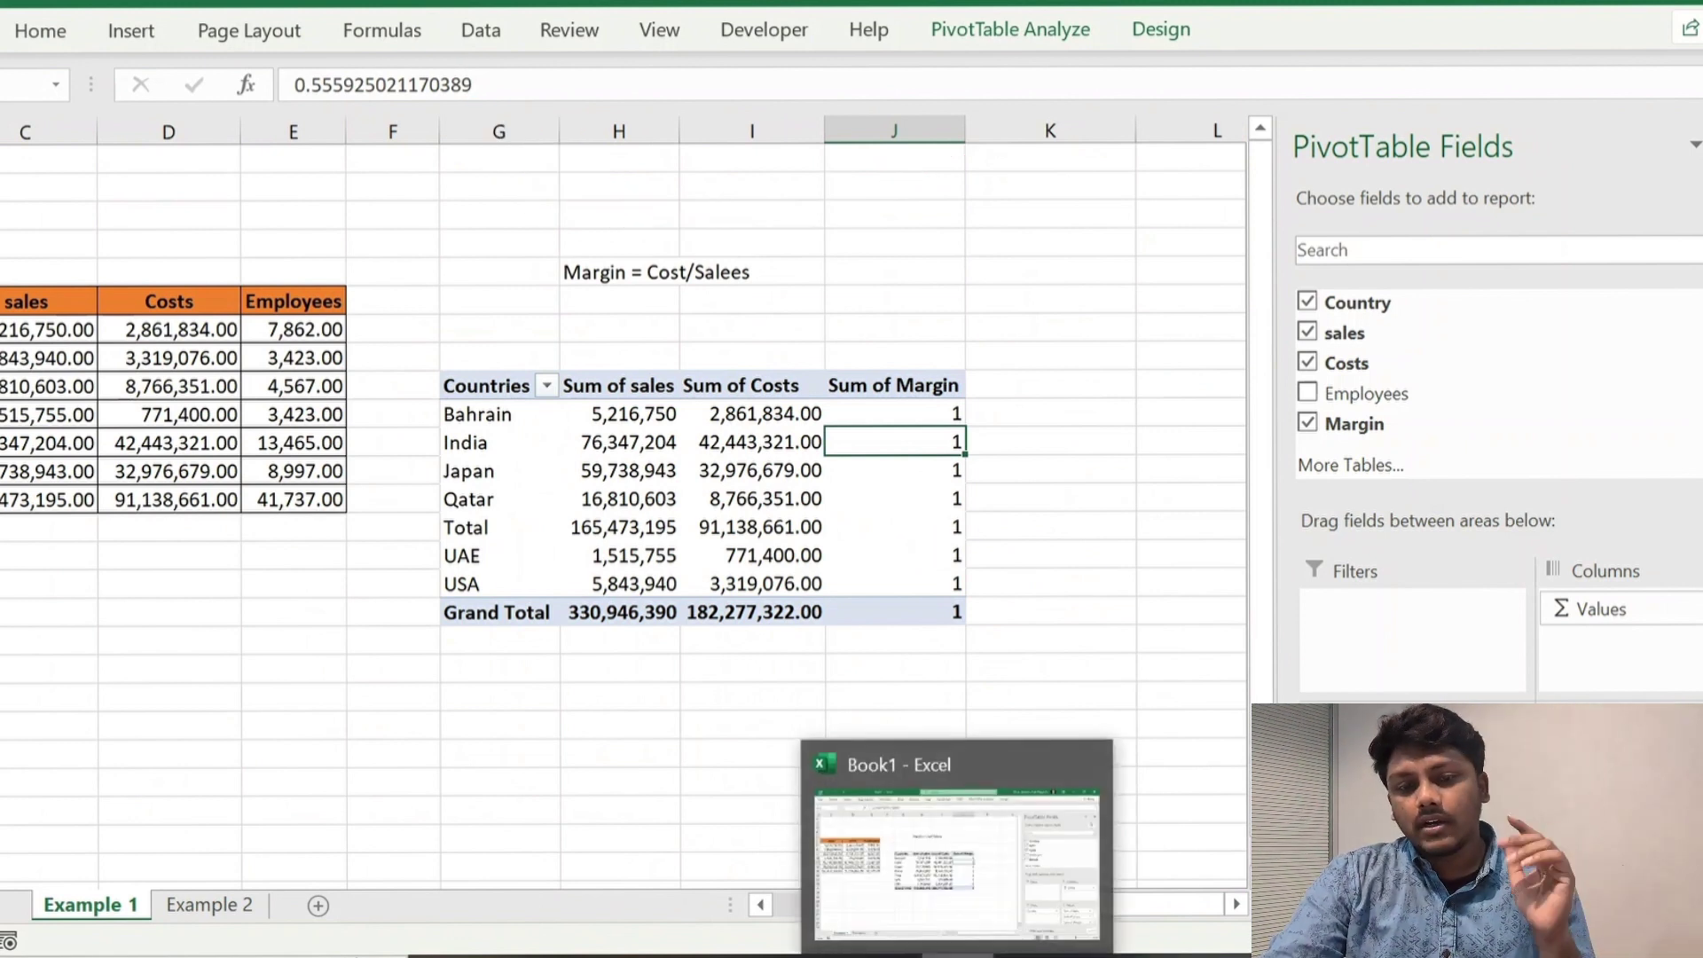
key(ctrl+space)
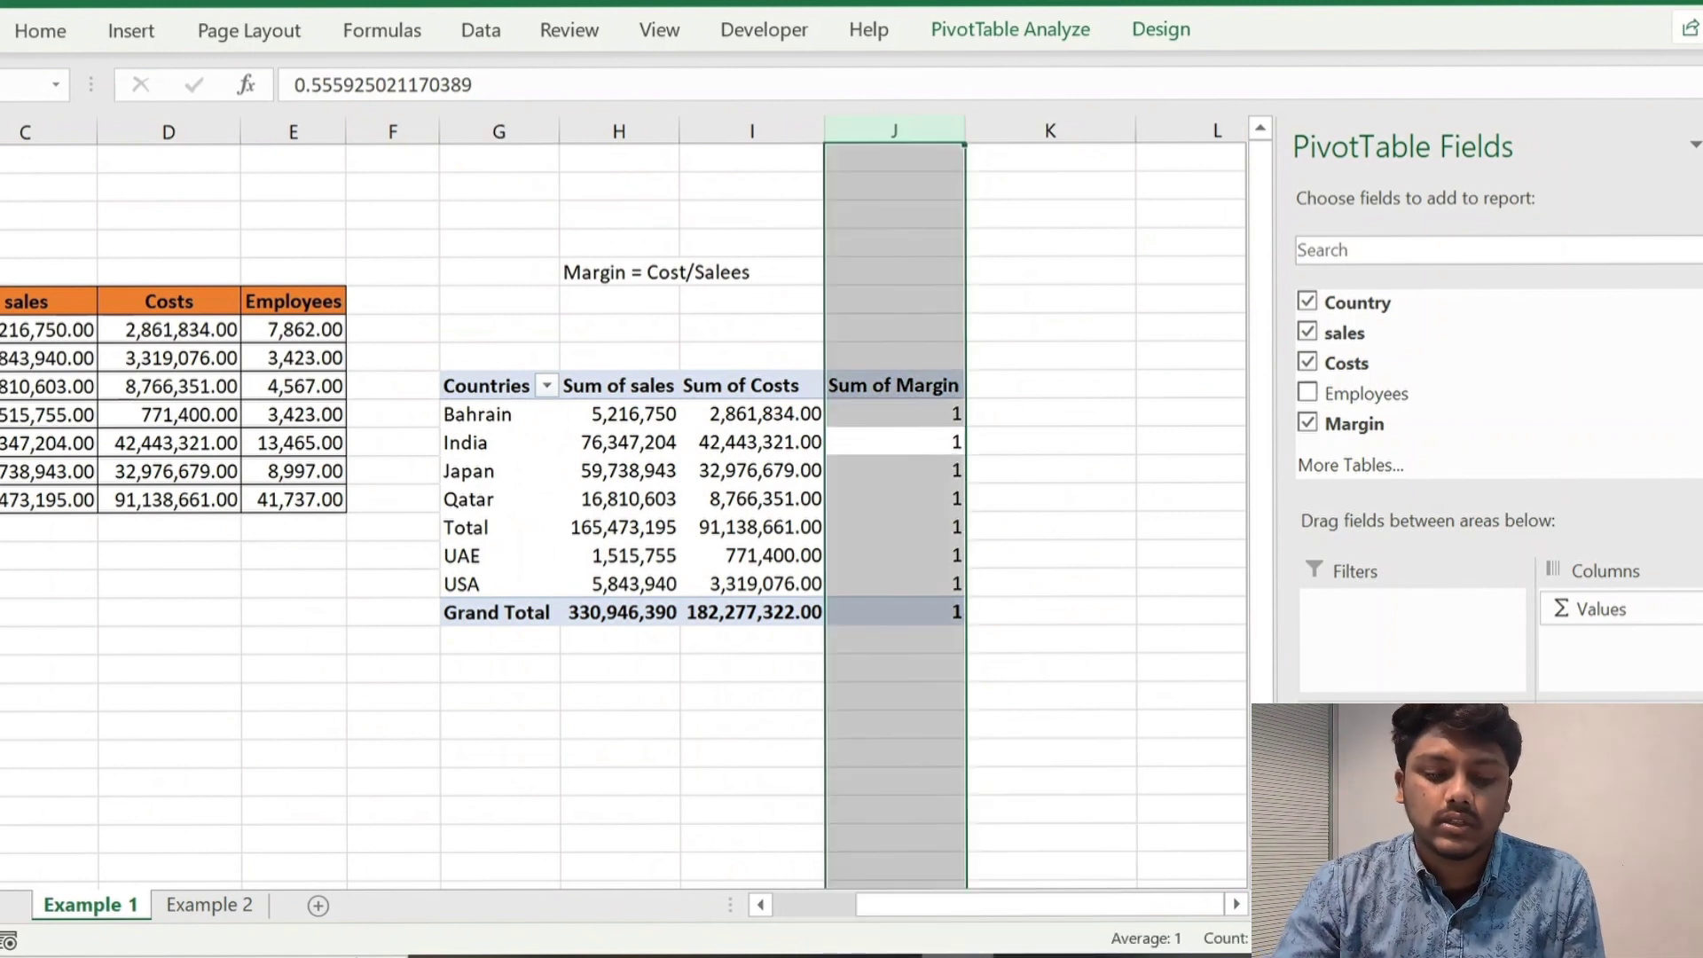
key(alt+h)
key(Escape)
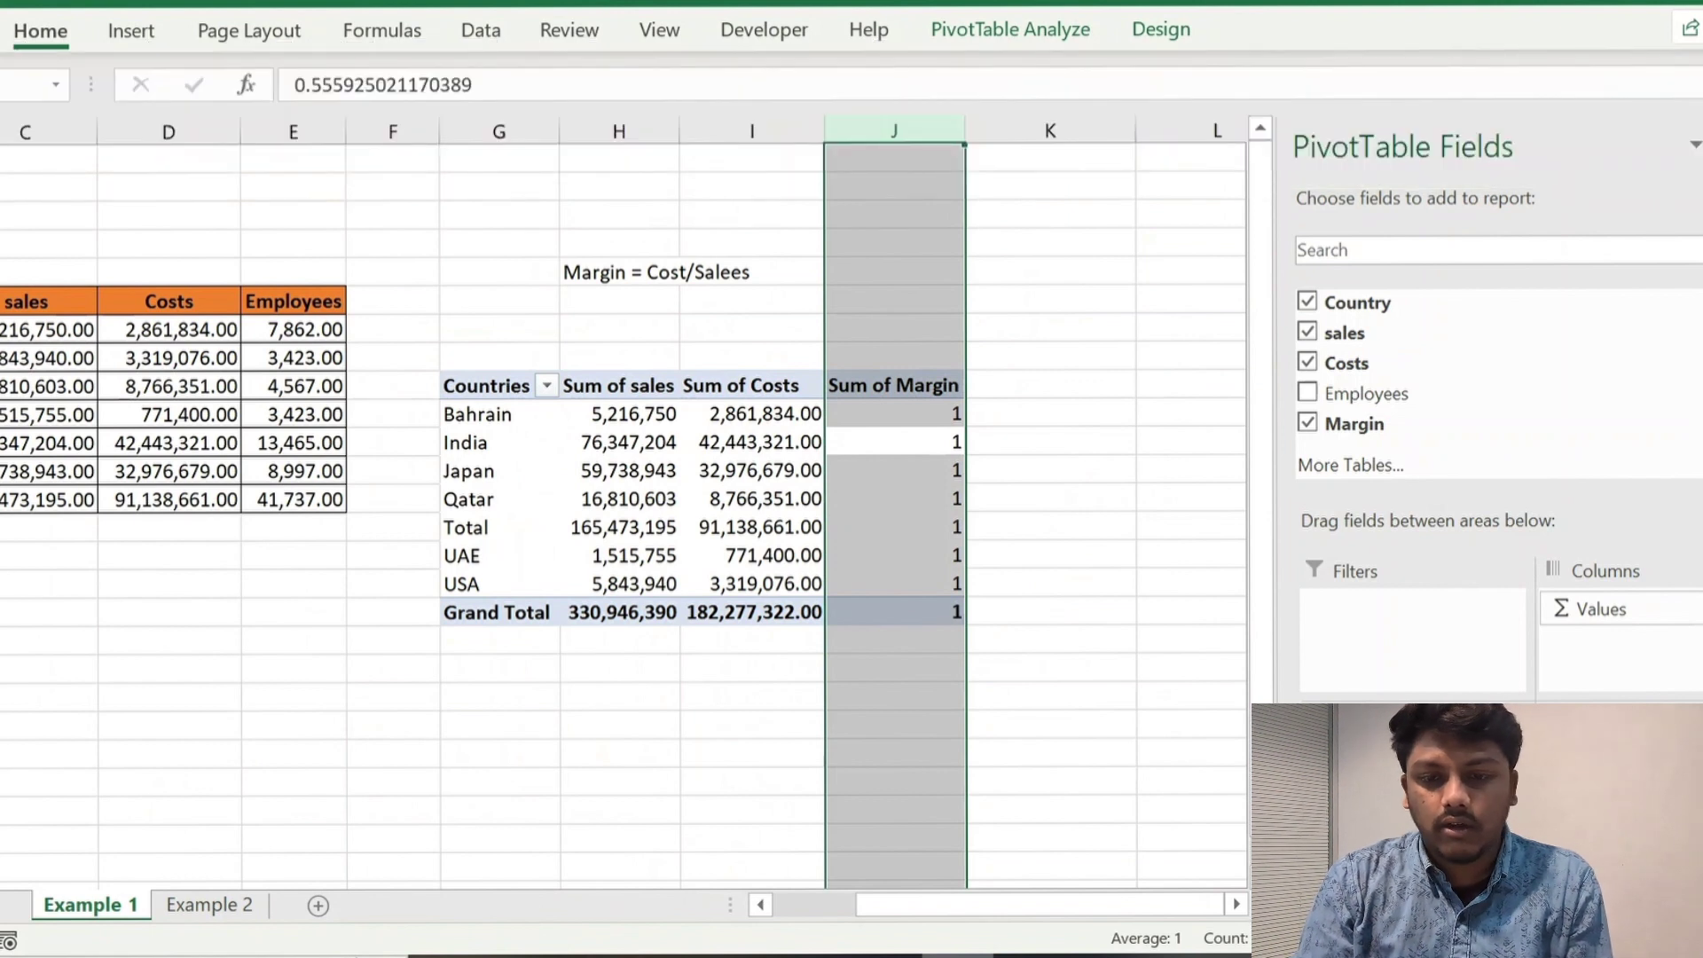
key(ctrl+1)
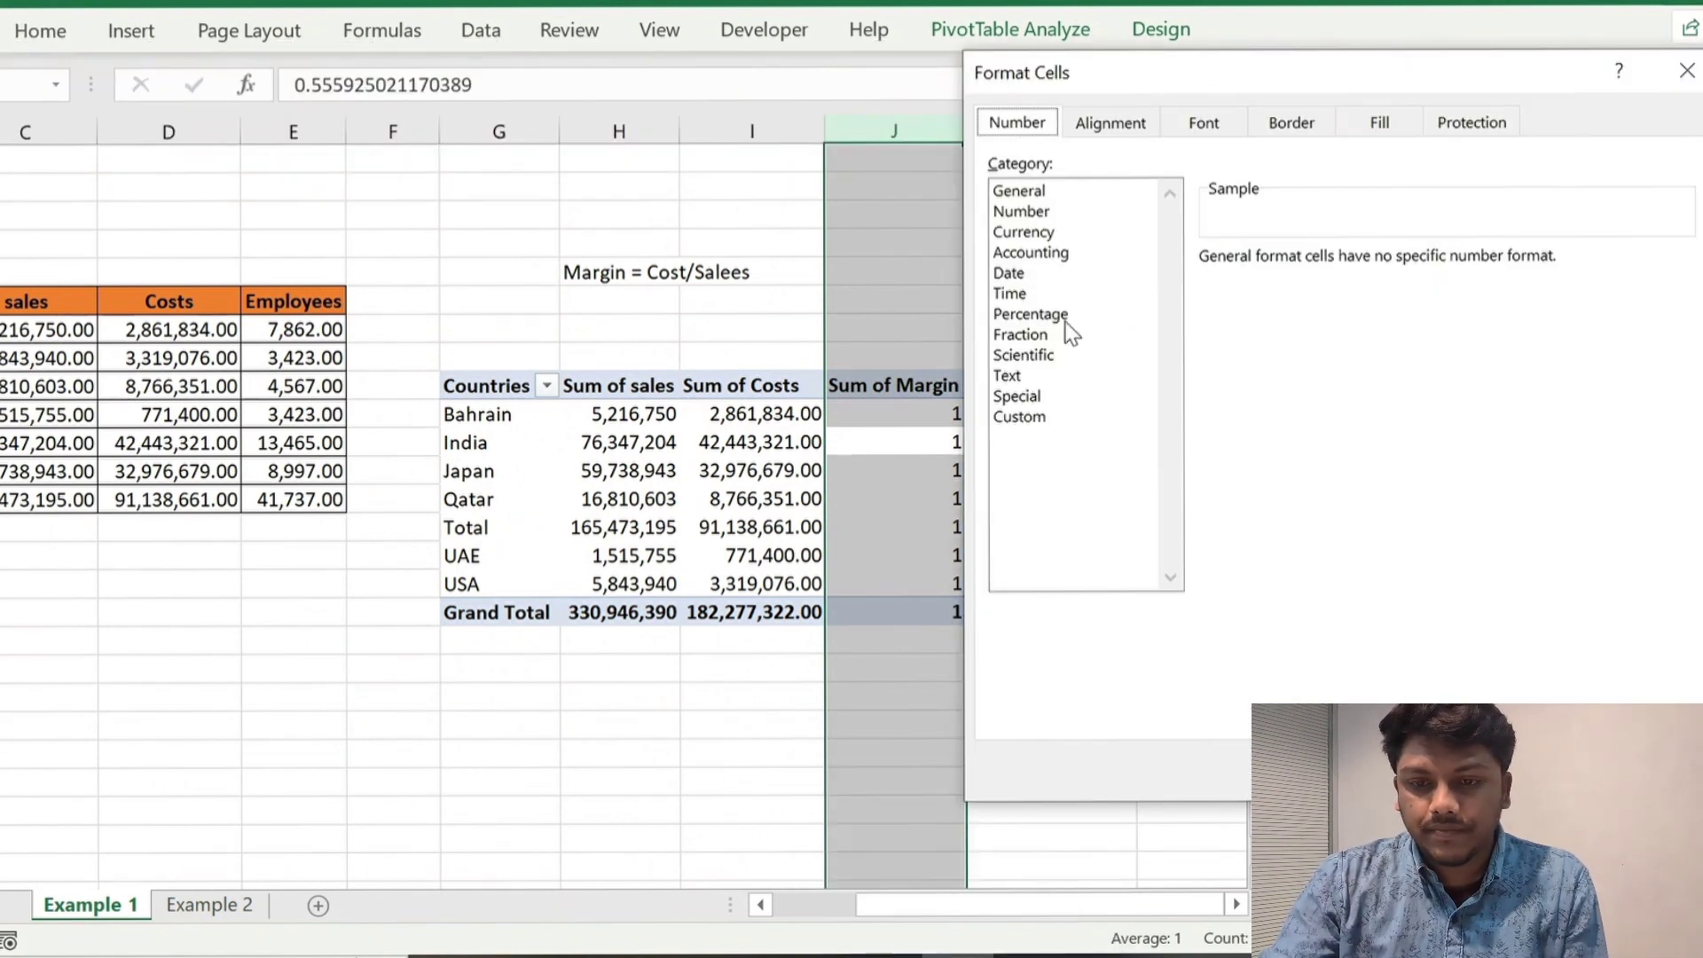
click(1030, 314)
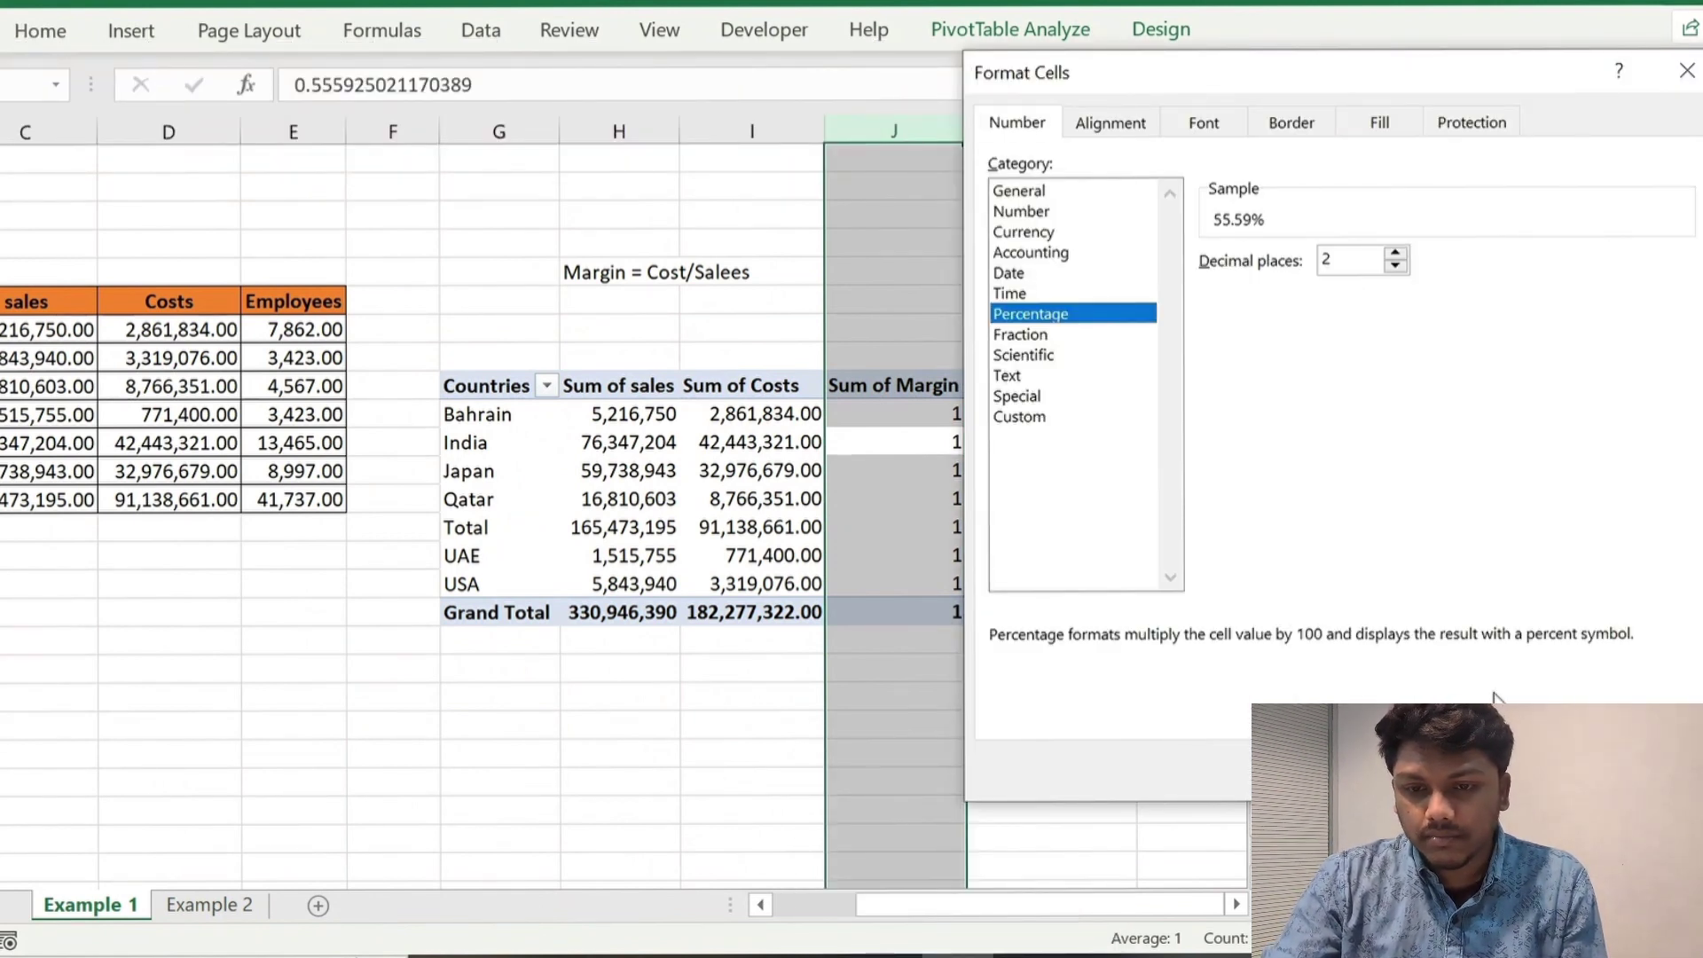
click(1526, 770)
click(1051, 722)
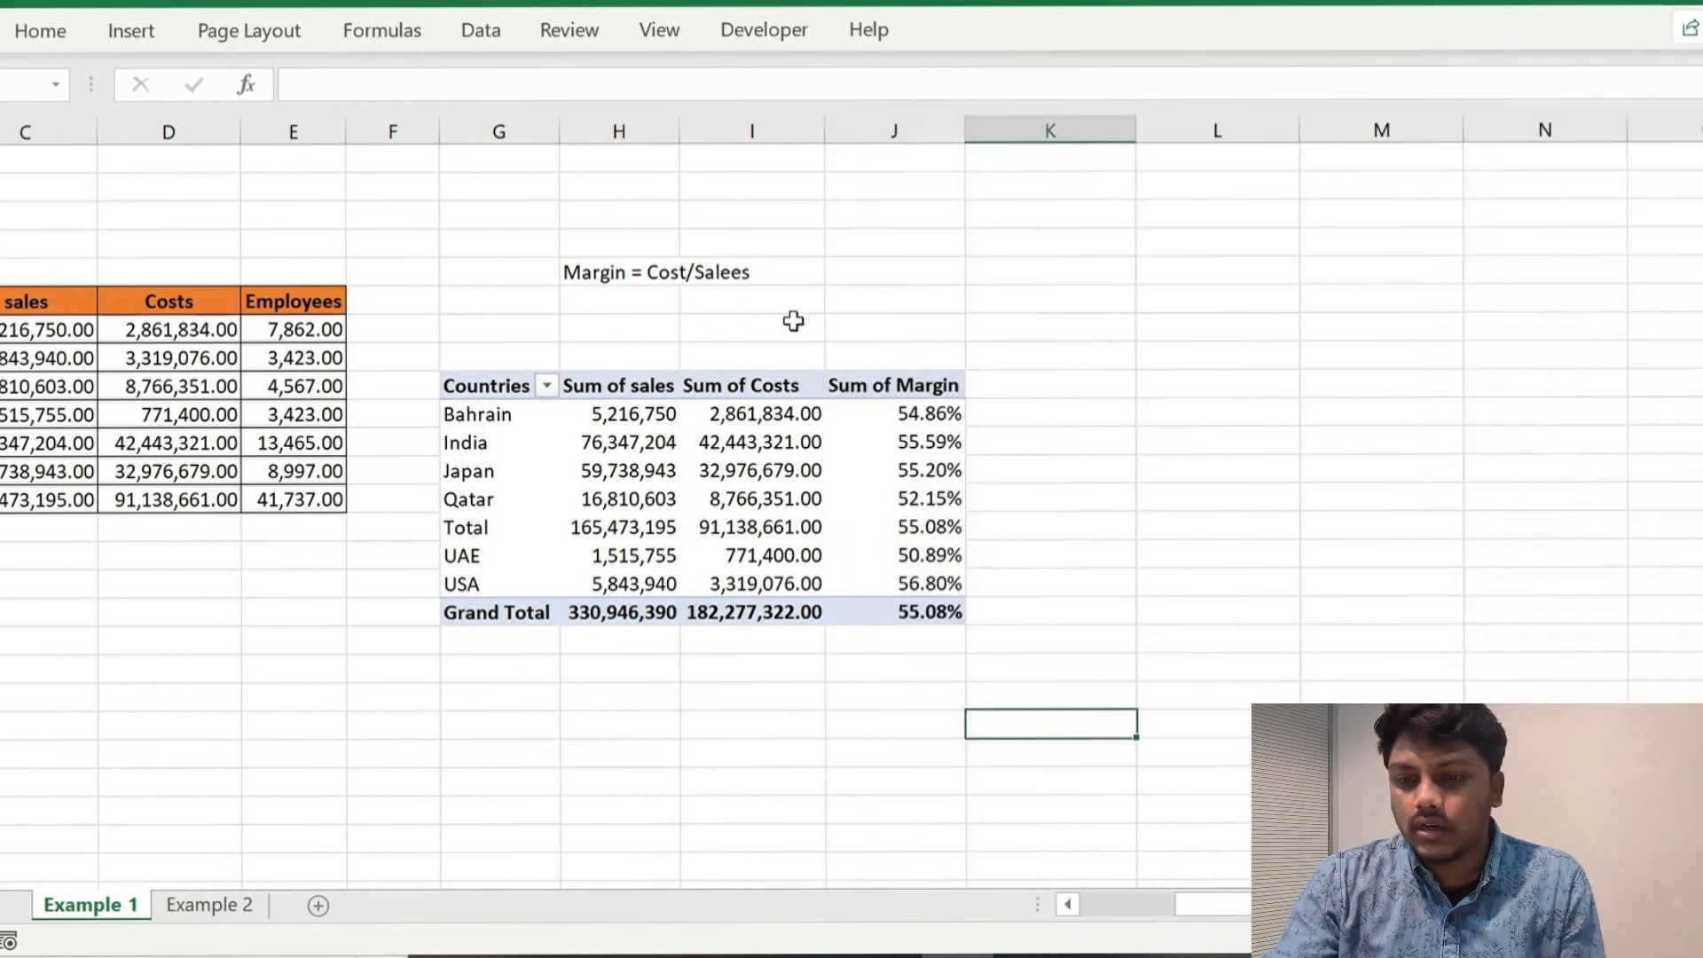
drag(881, 355, 905, 696)
click(1149, 506)
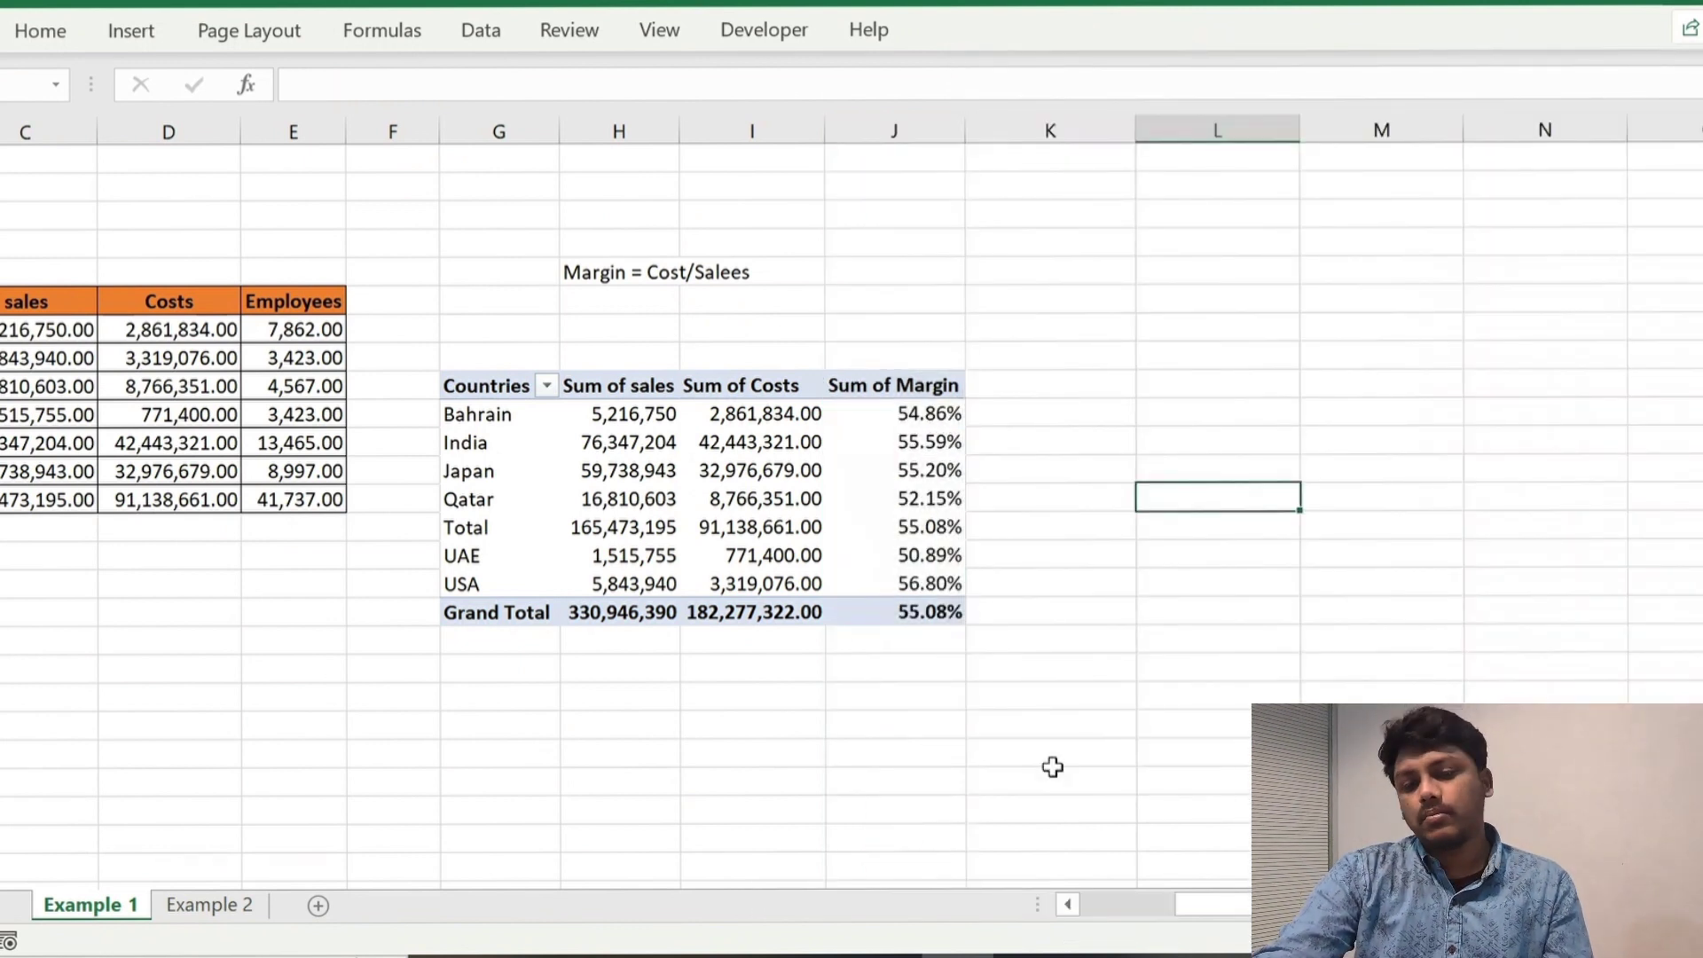
scroll(669, 327, left, 3)
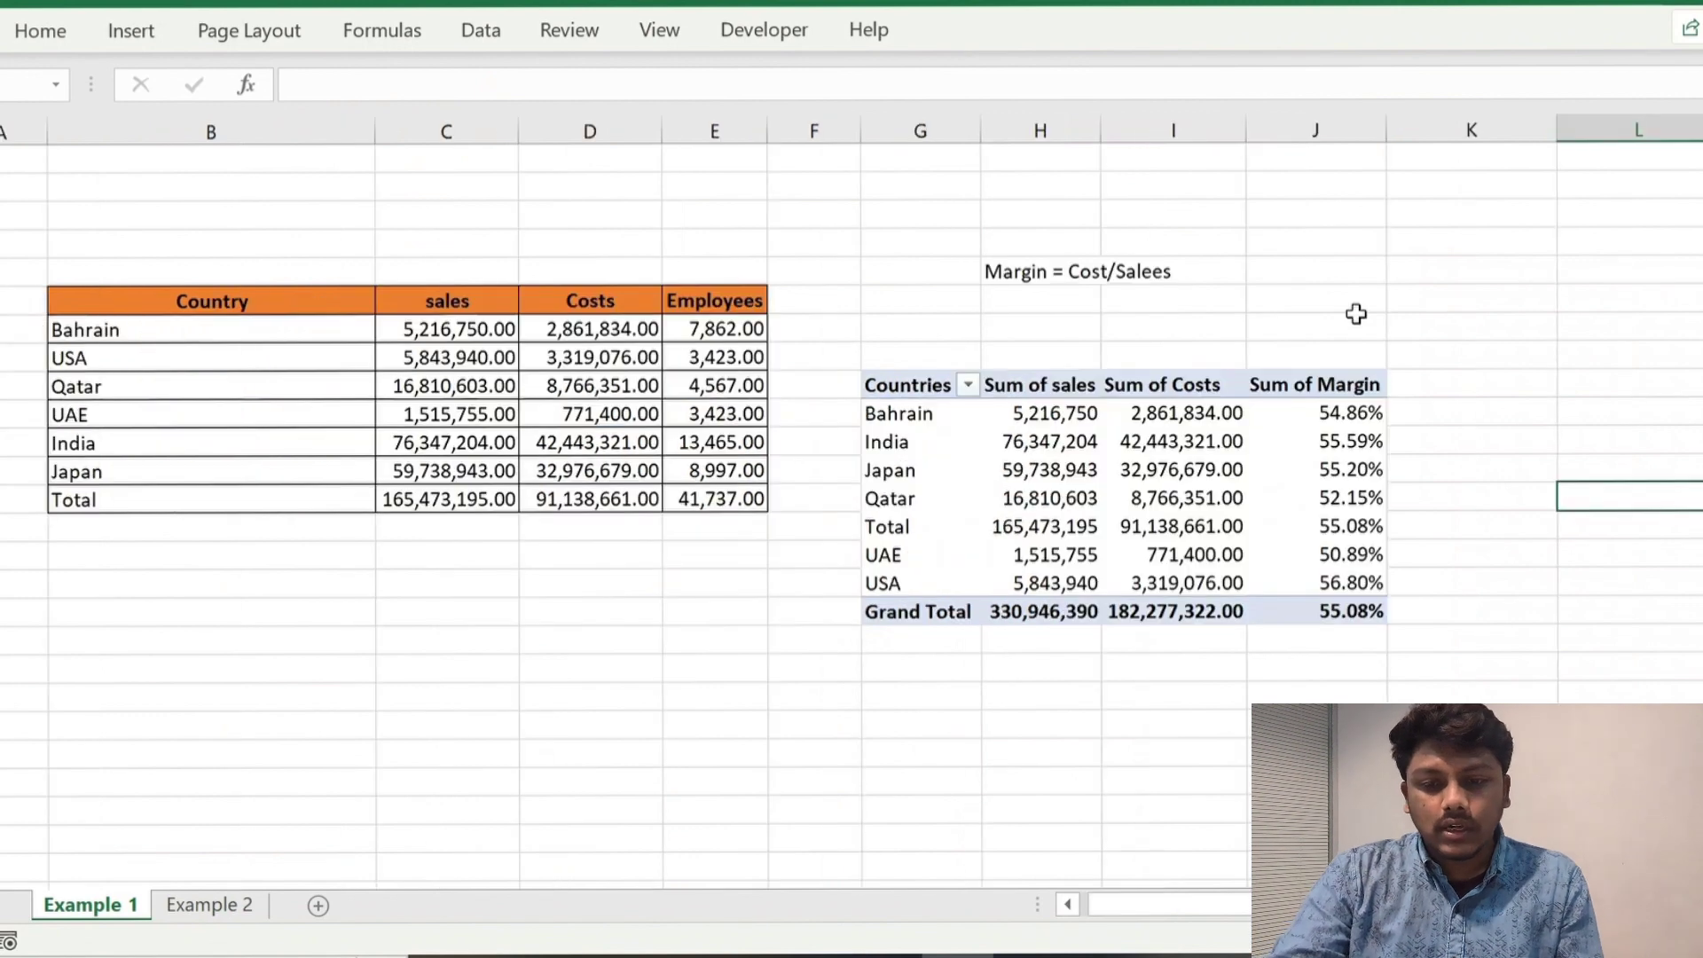
click(1539, 581)
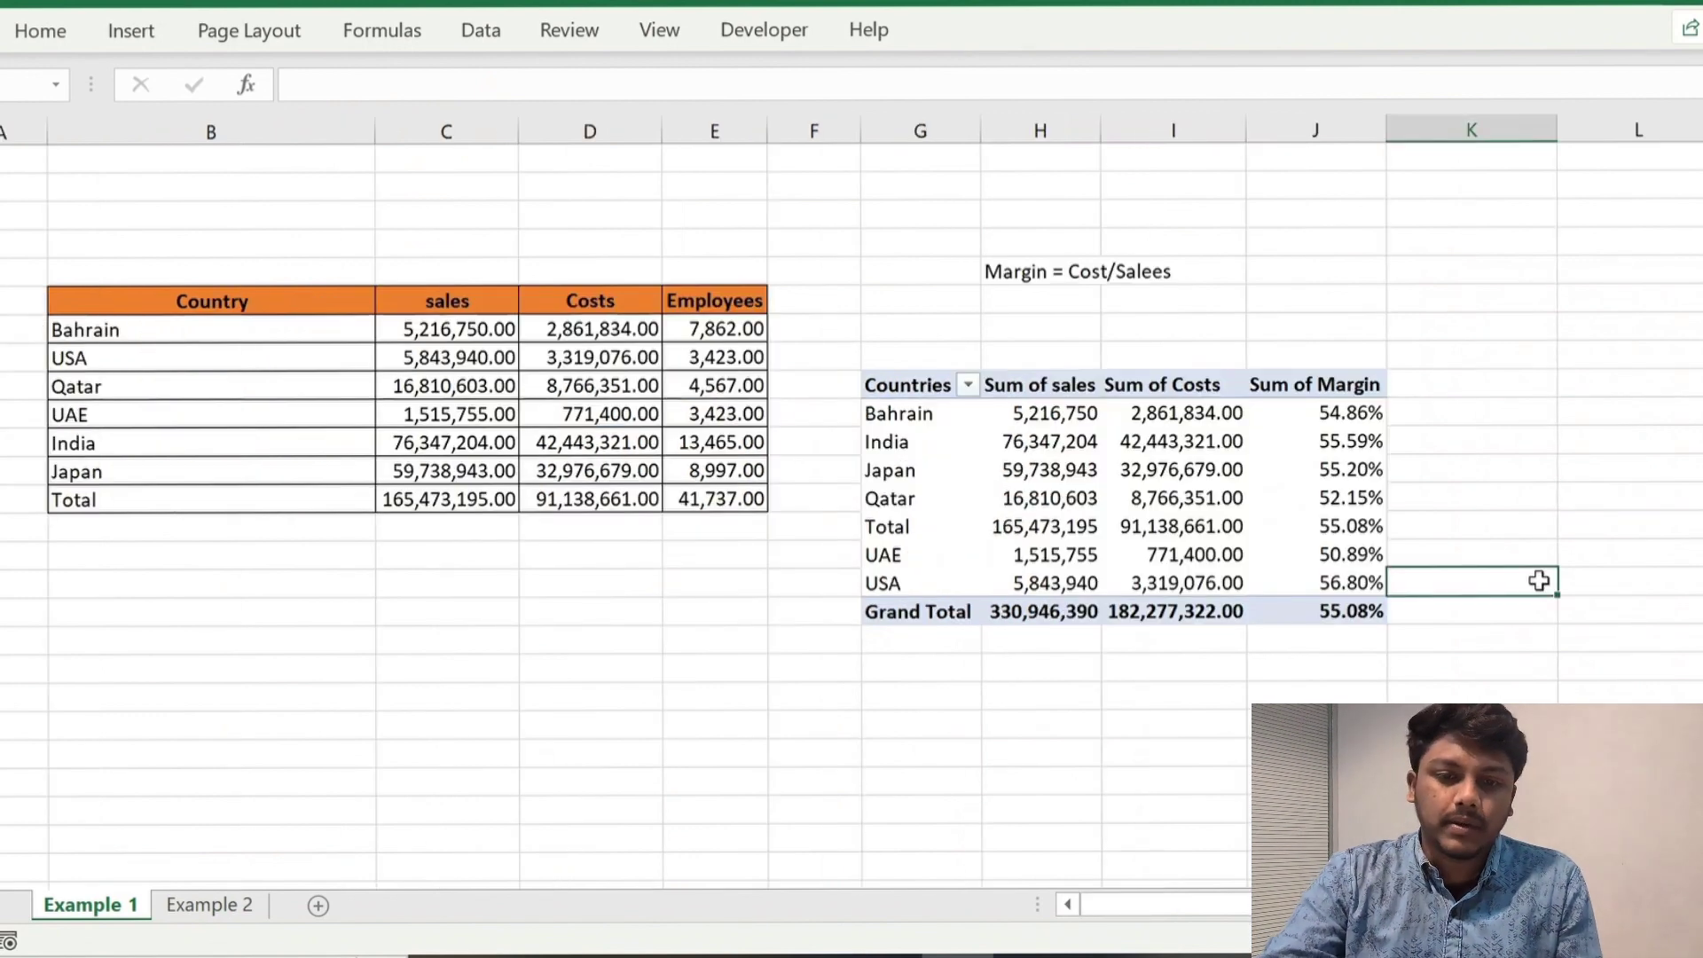
- On the Example 2 sheet, add an EMP ID header before headcount_sub_type and enter 1 as the first ID
click(206, 905)
click(842, 722)
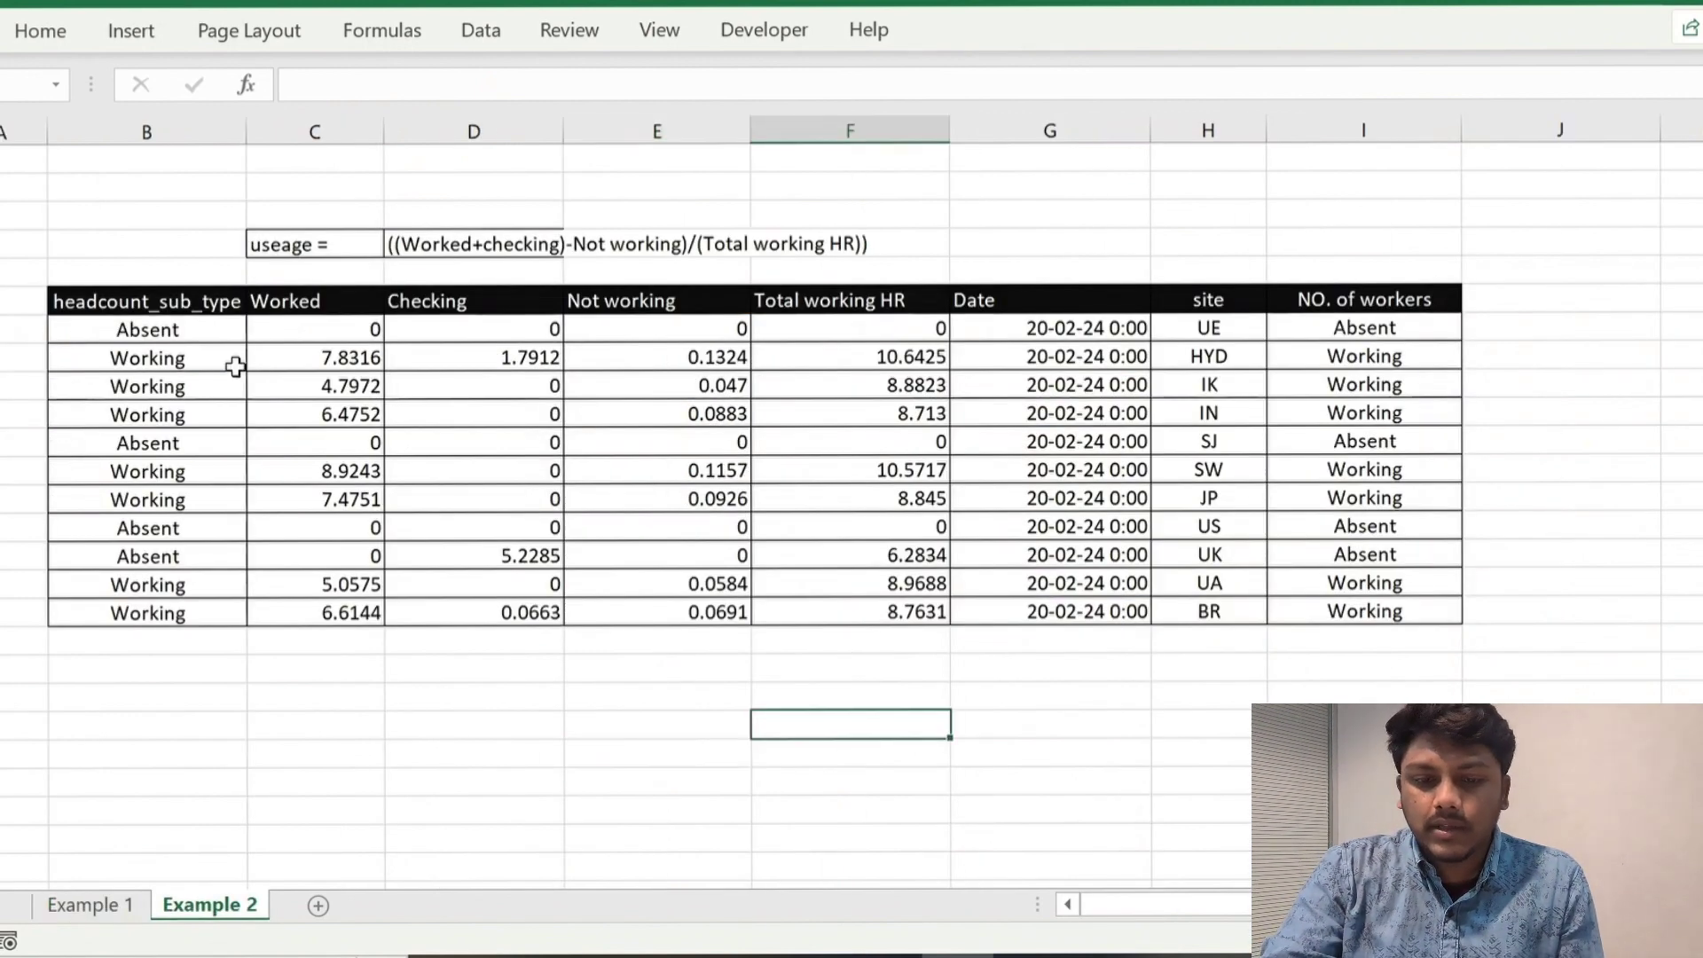
drag(147, 329, 1195, 834)
click(266, 723)
scroll(241, 699, up, 2)
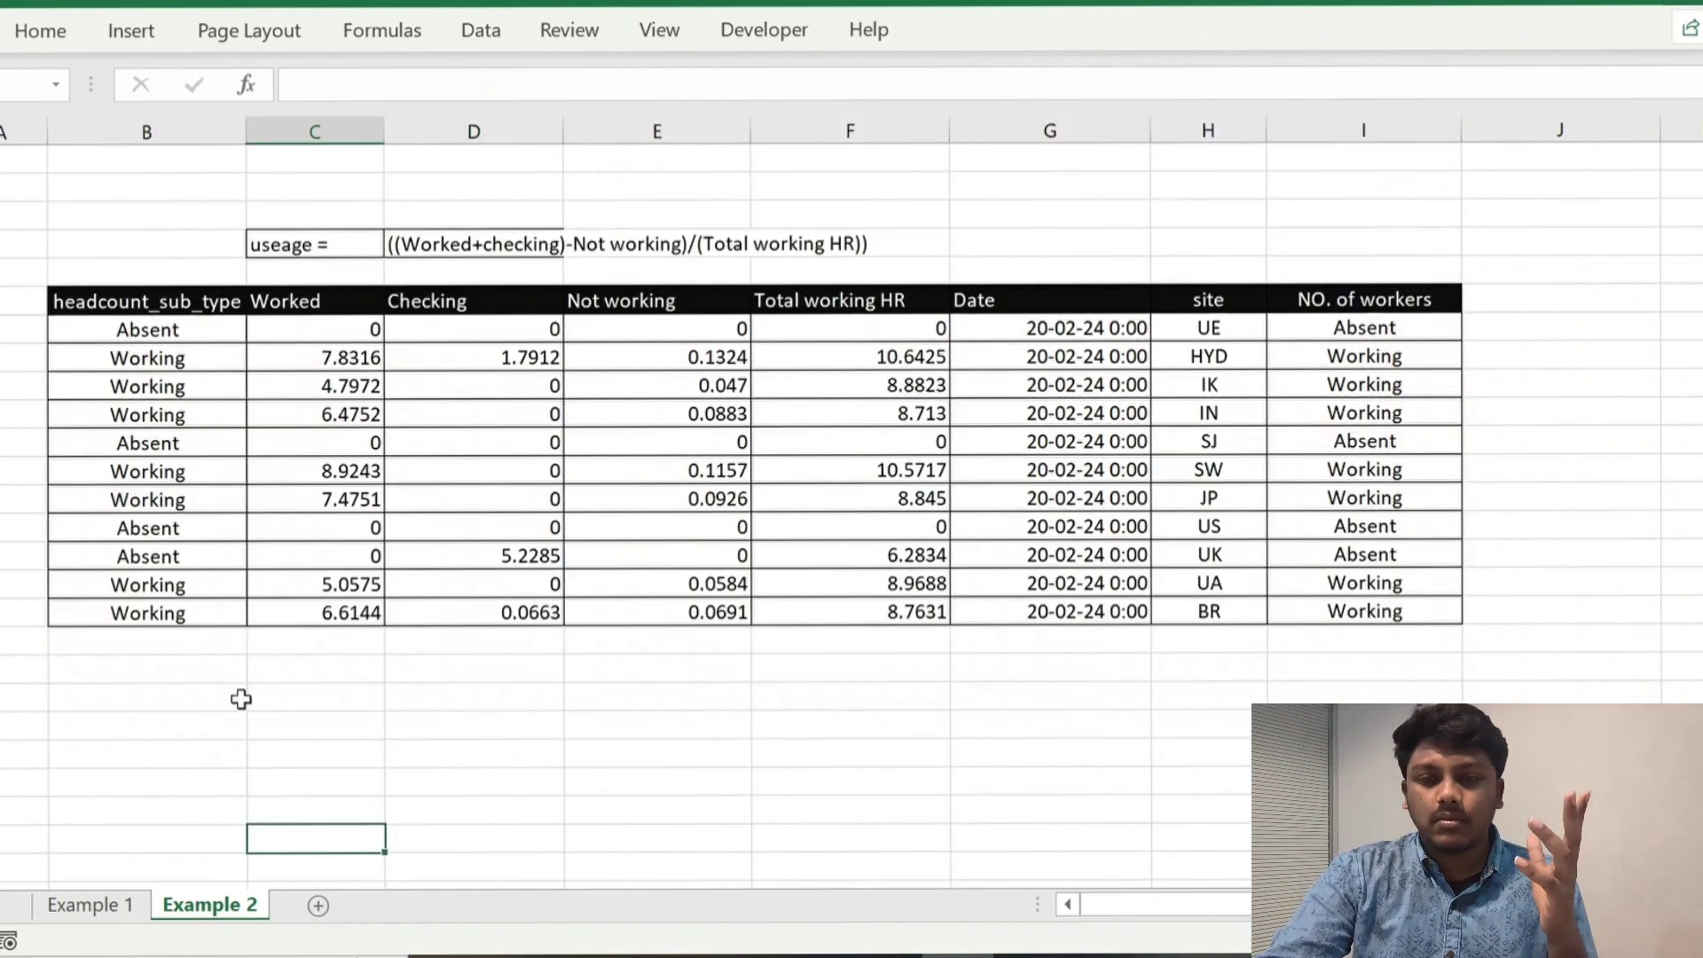
click(21, 290)
text(EM)
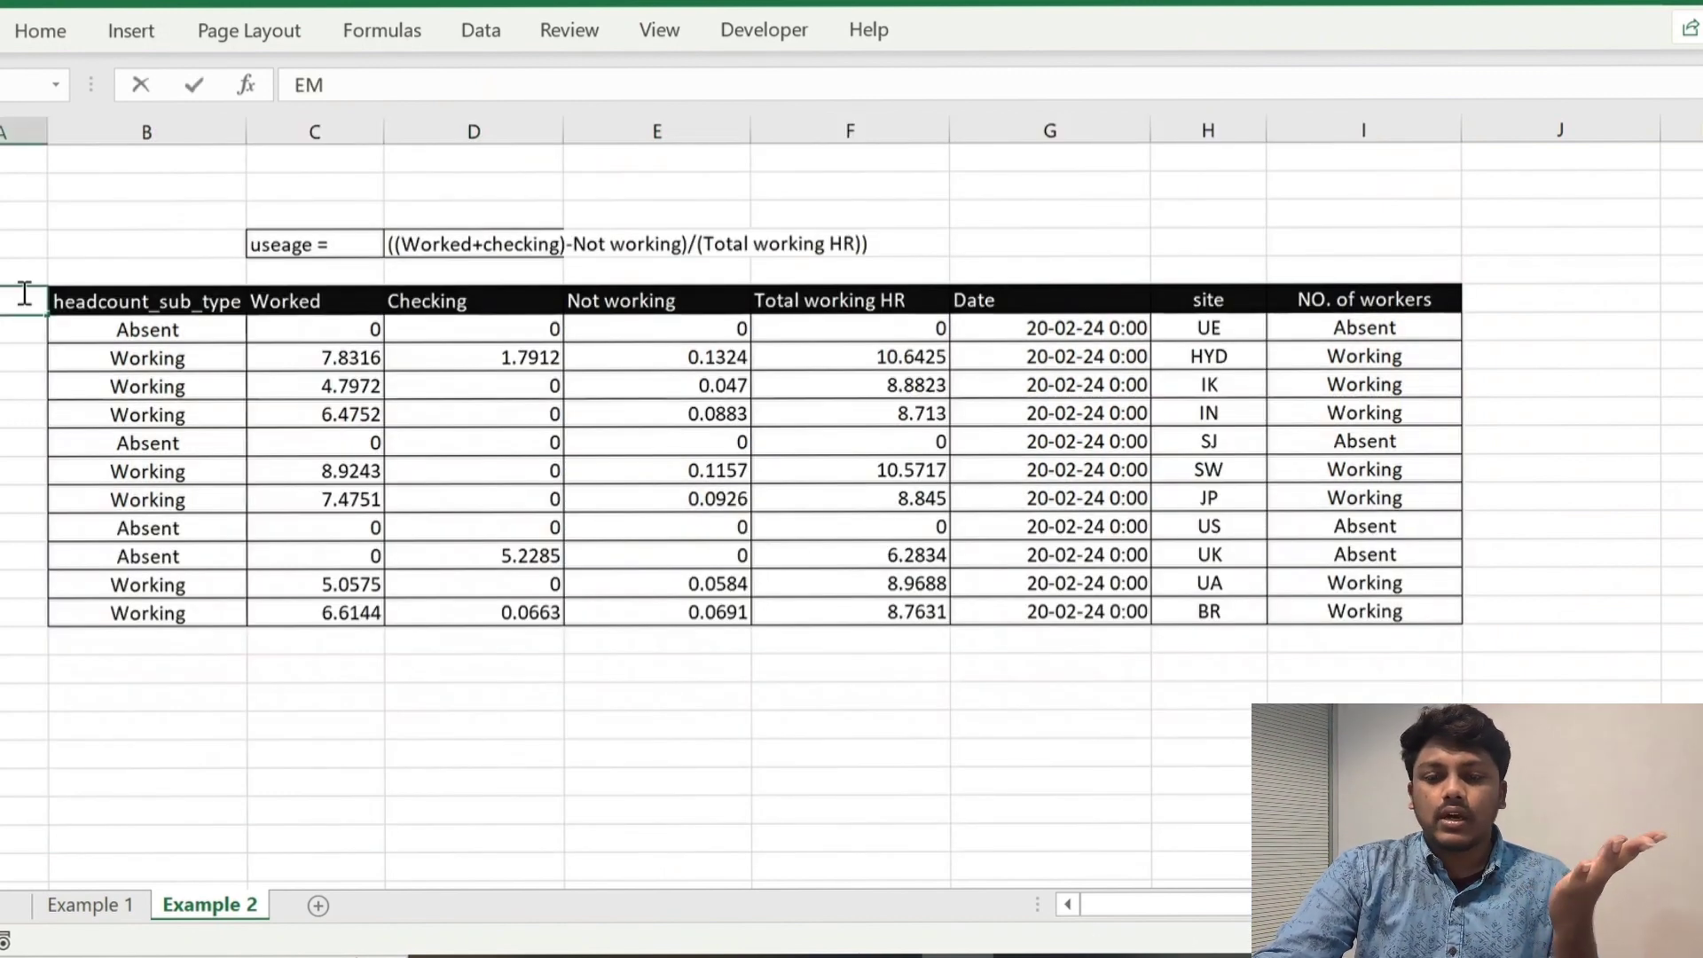
text(P ID)
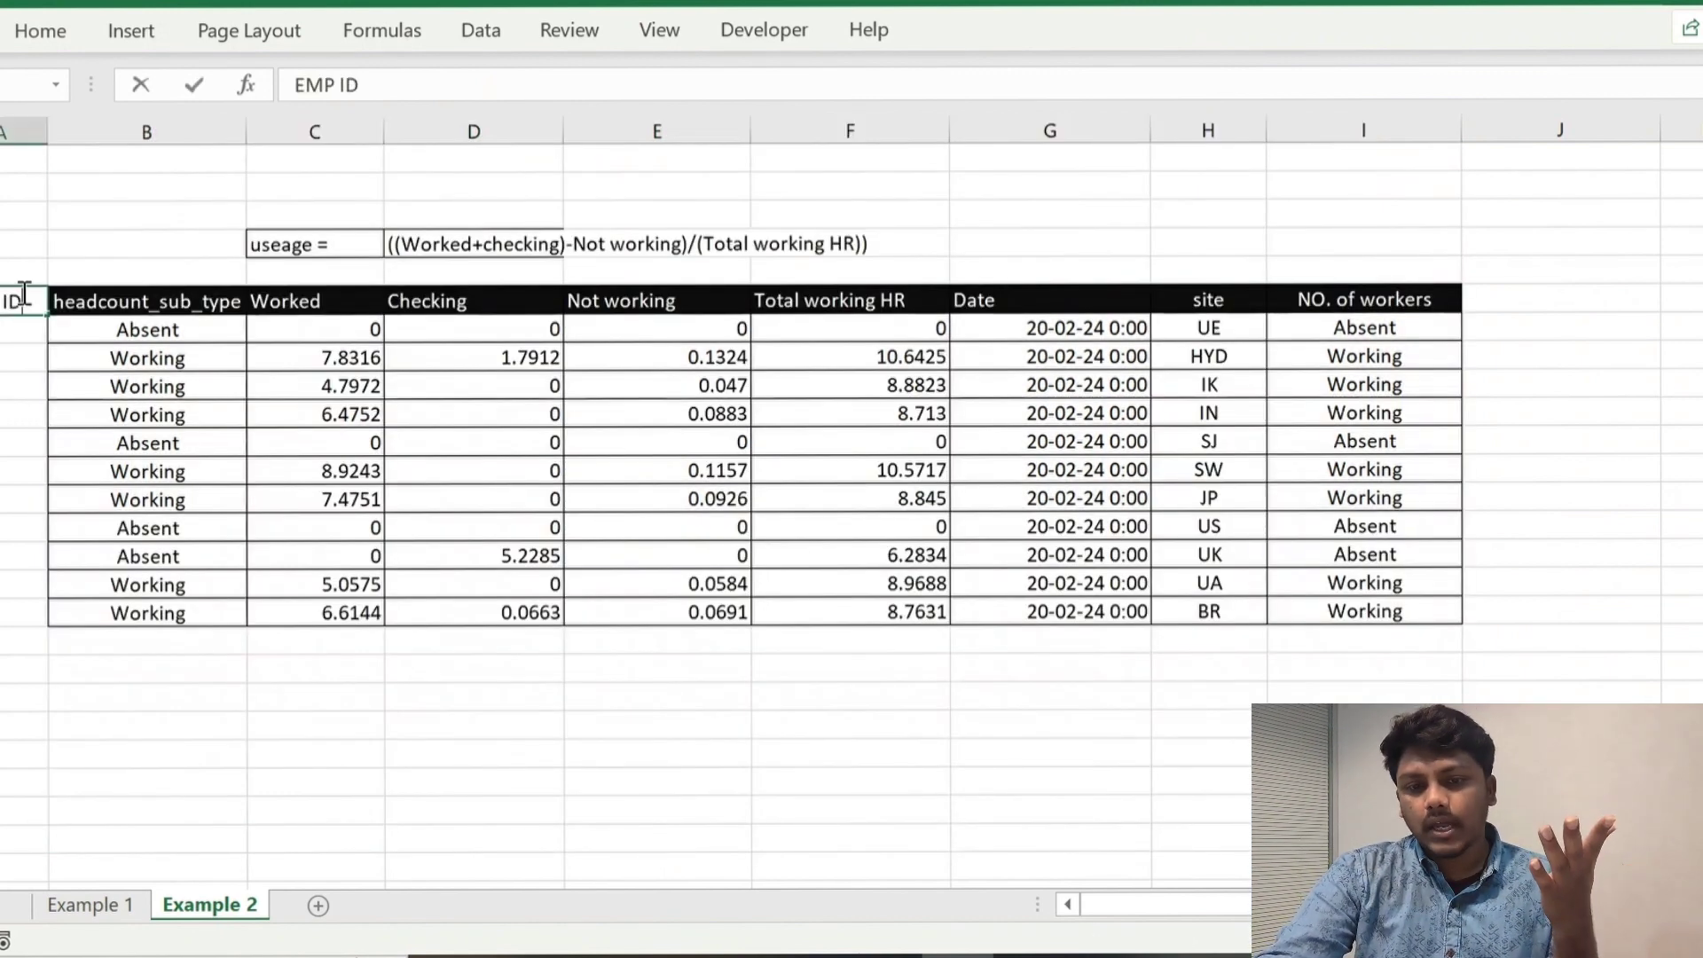
key(Return)
text(1)
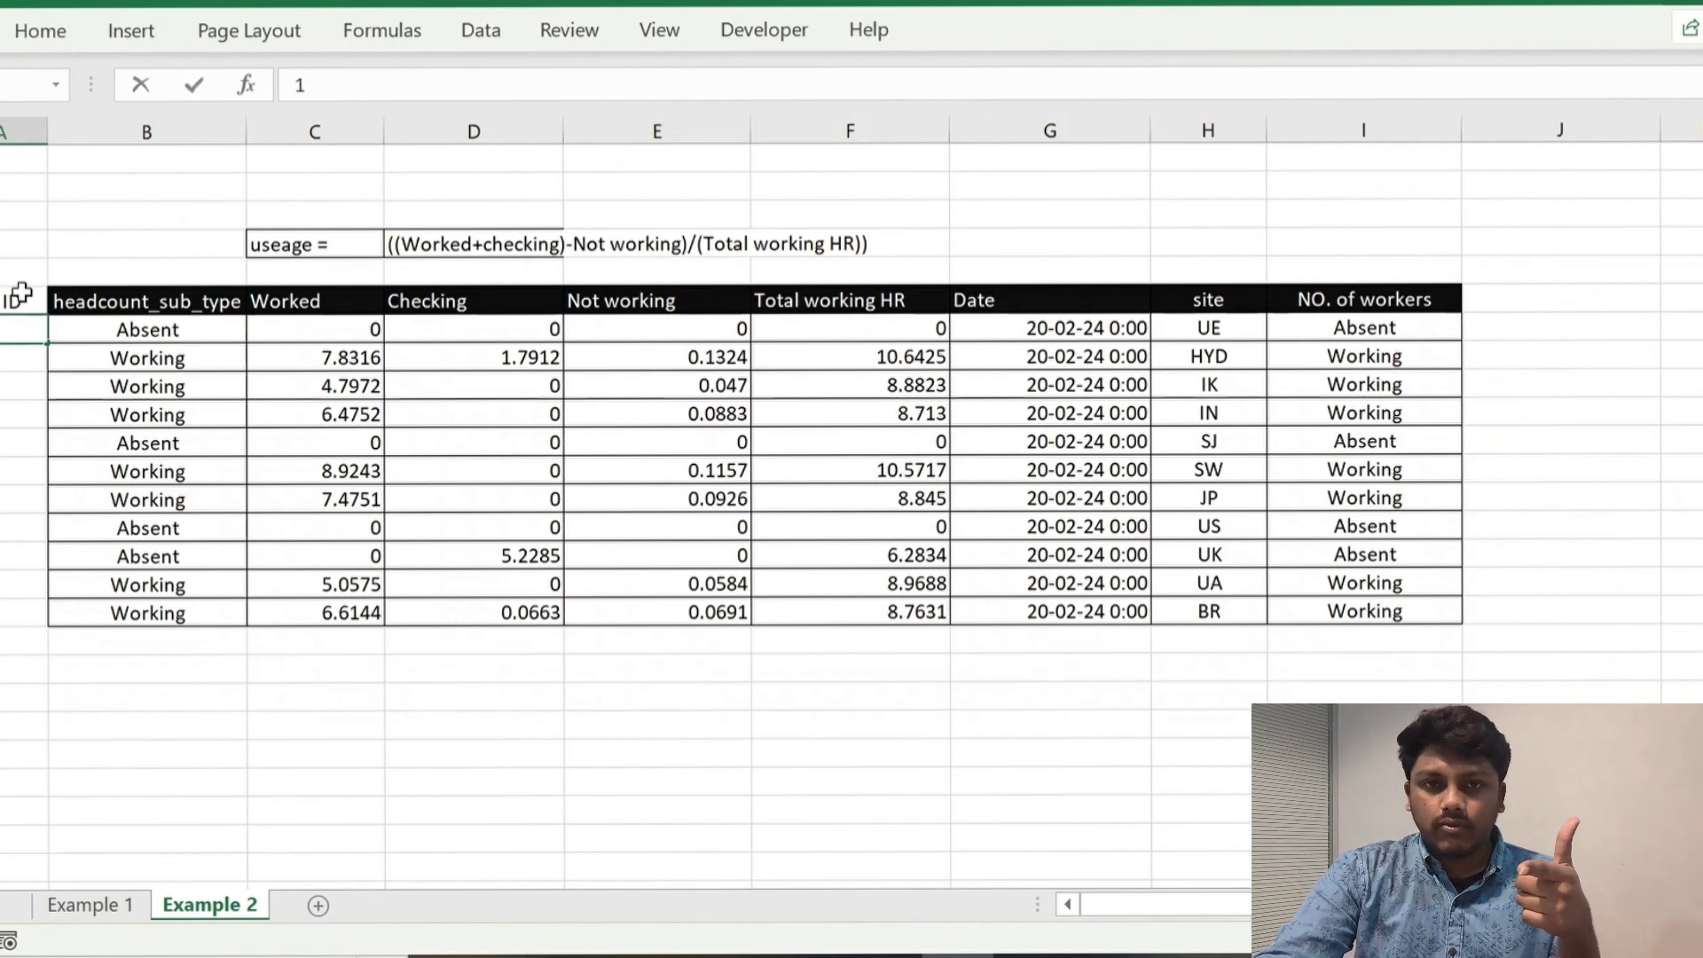
key(Return)
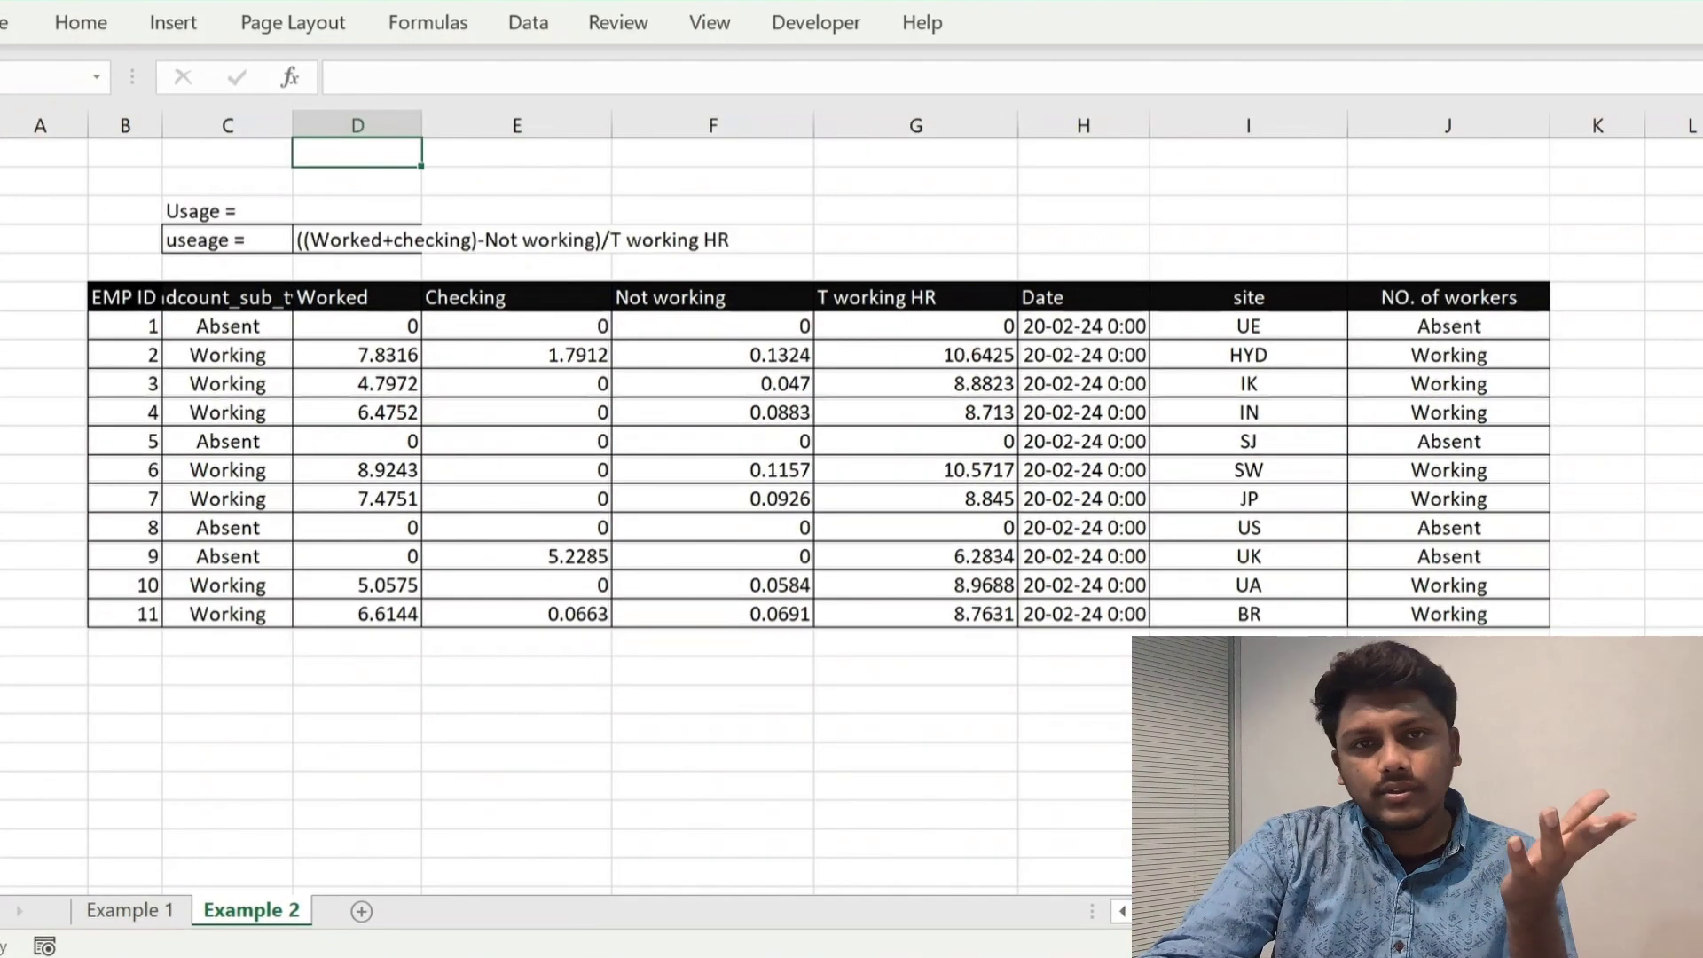
- Complete the Usage label above the useage formula so that it reads Usage = 80
click(357, 211)
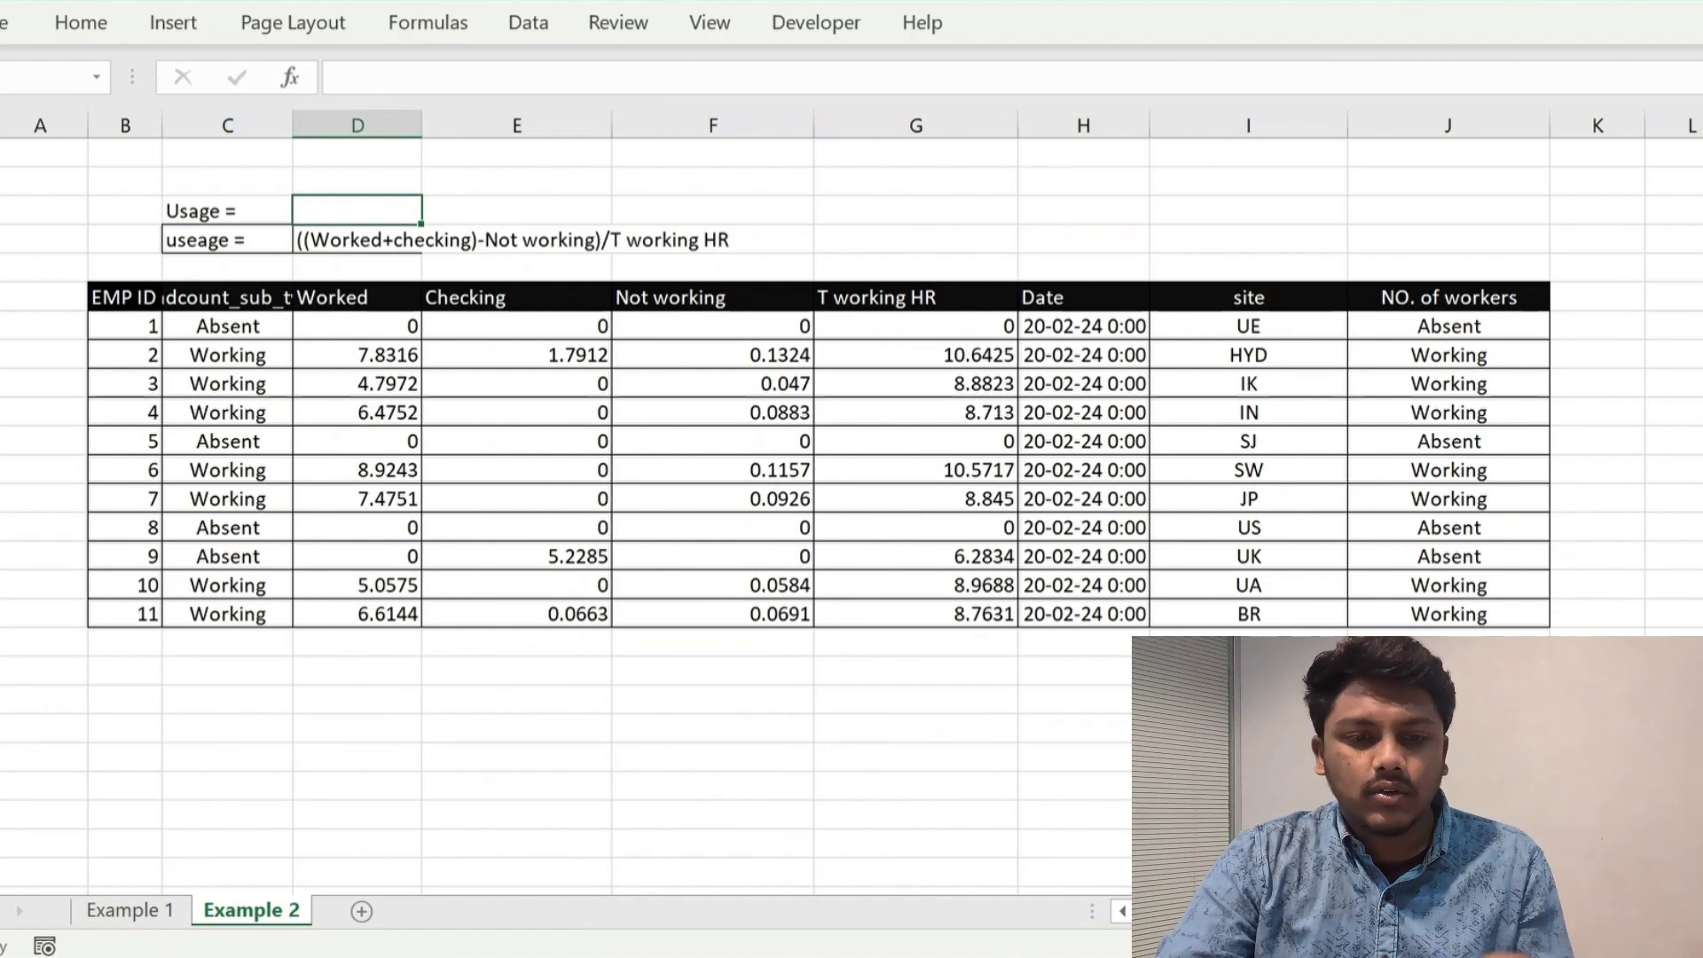
click(227, 210)
key(F2)
text(80)
key(Return)
- Total the Worked column beneath the table with =SUM(D7:D17) and go to the empty cell below the Checking column
key(Right)
key(ctrl+Down)
key(ctrl+Down)
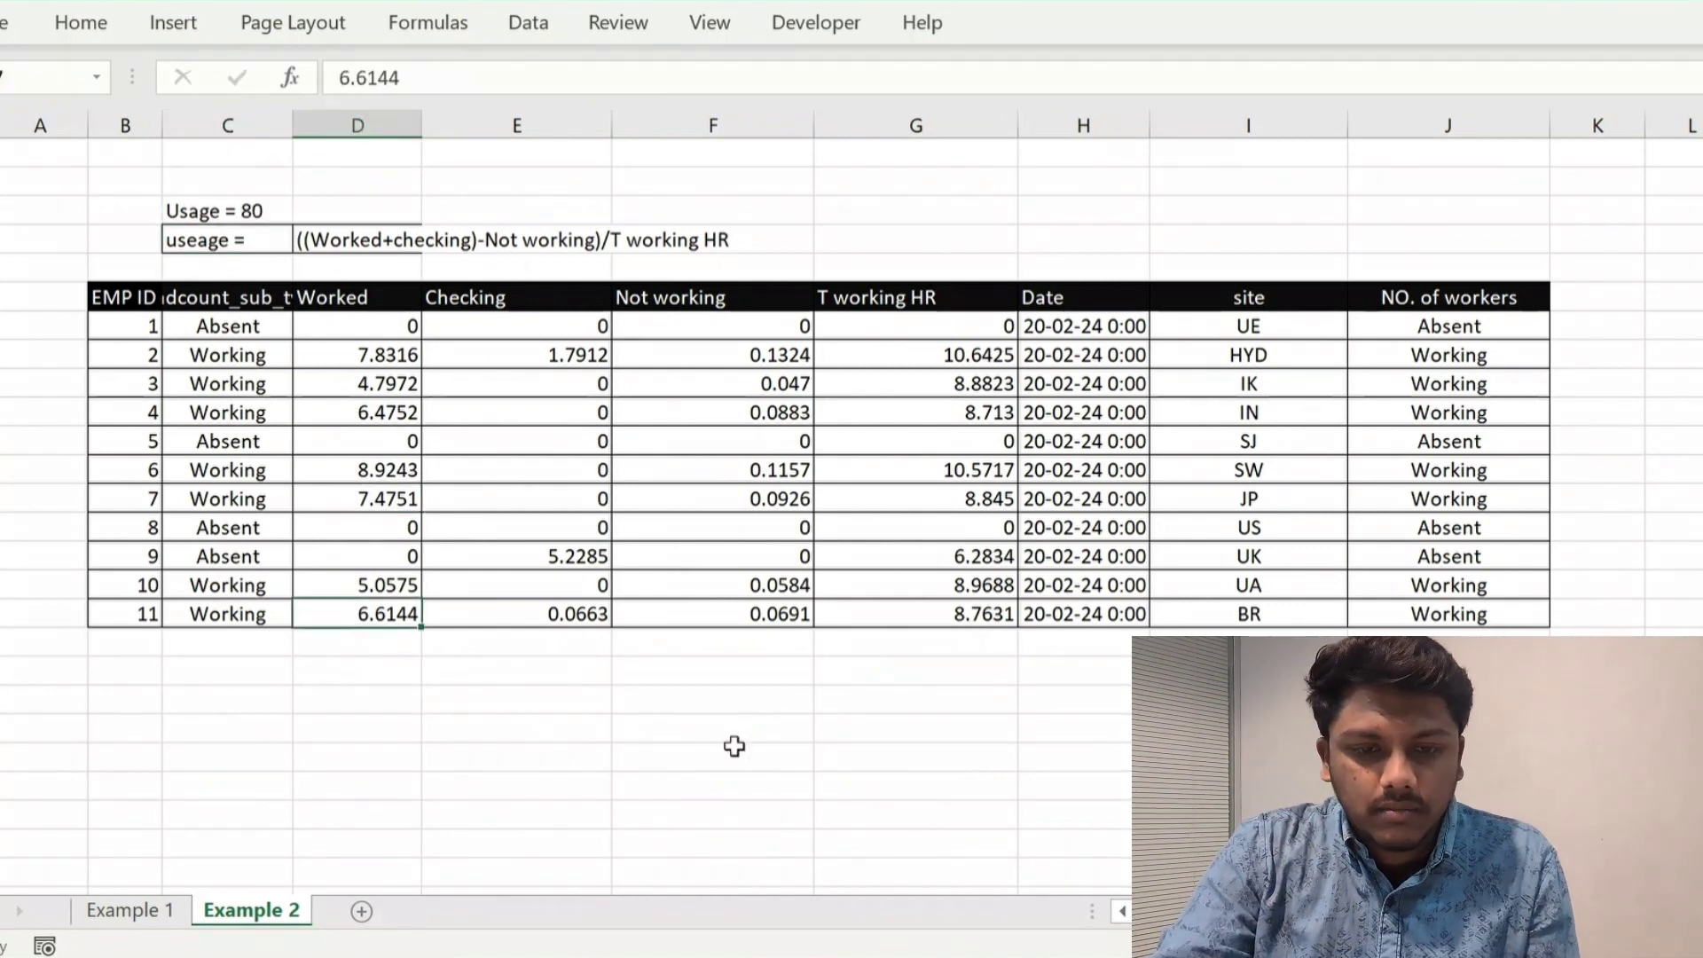
key(Down)
key(alt+equal)
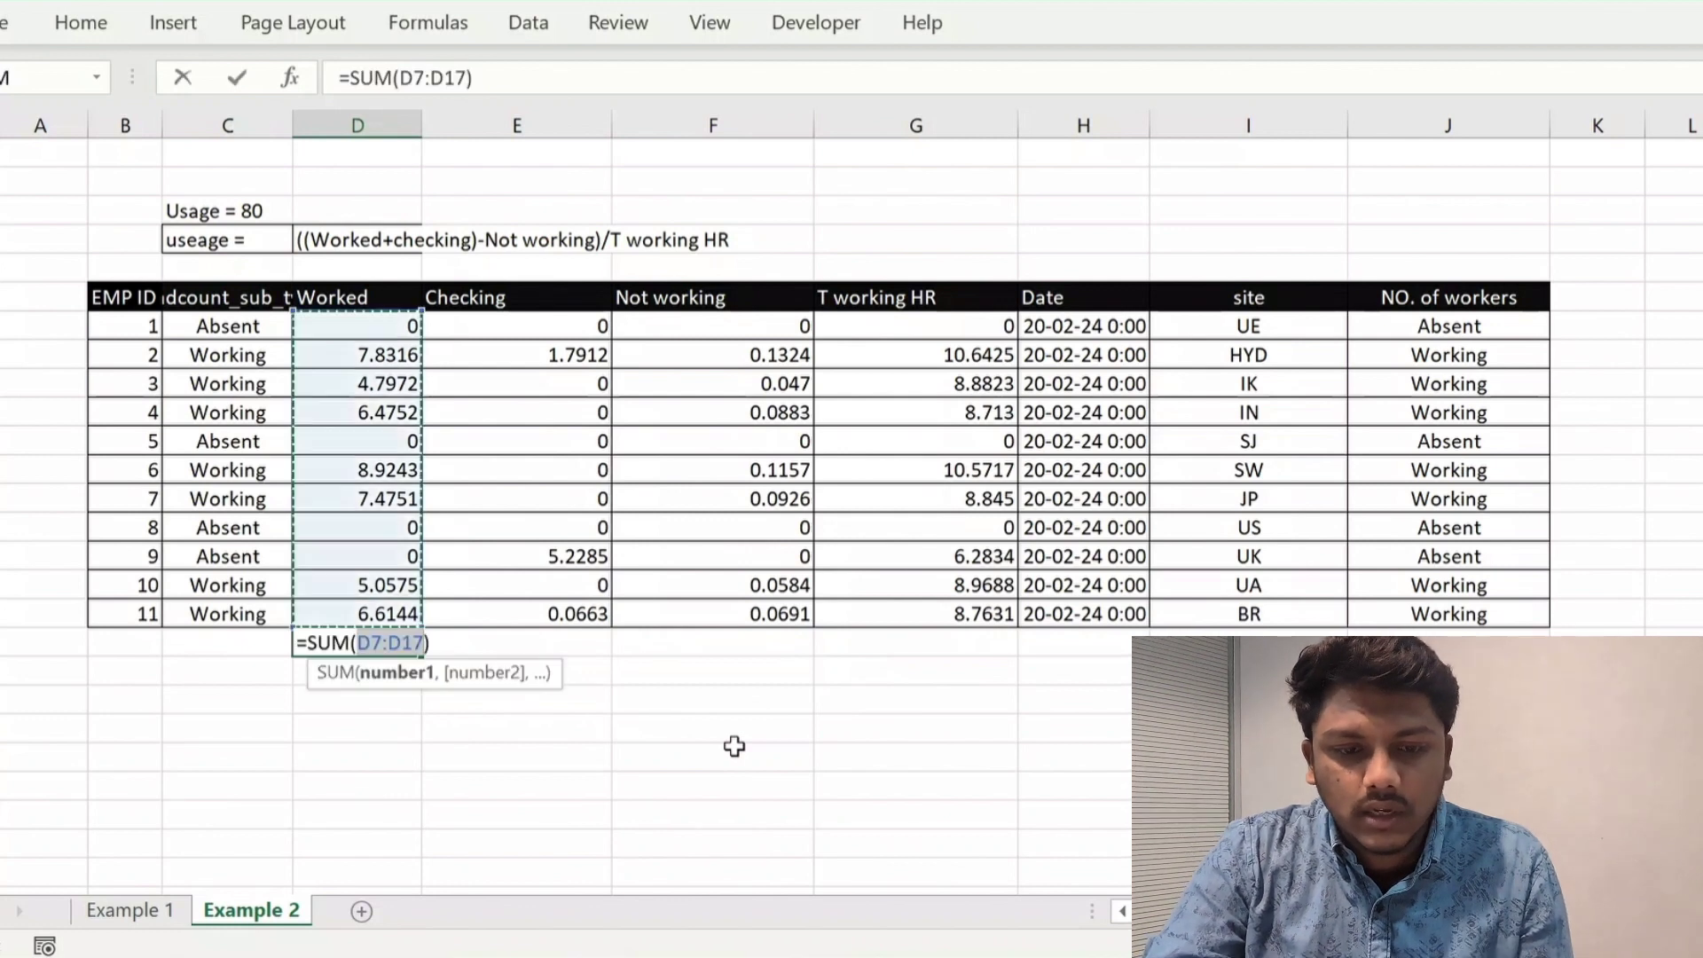
key(Return)
key(Down)
key(Right)
key(Up)
key(Up)
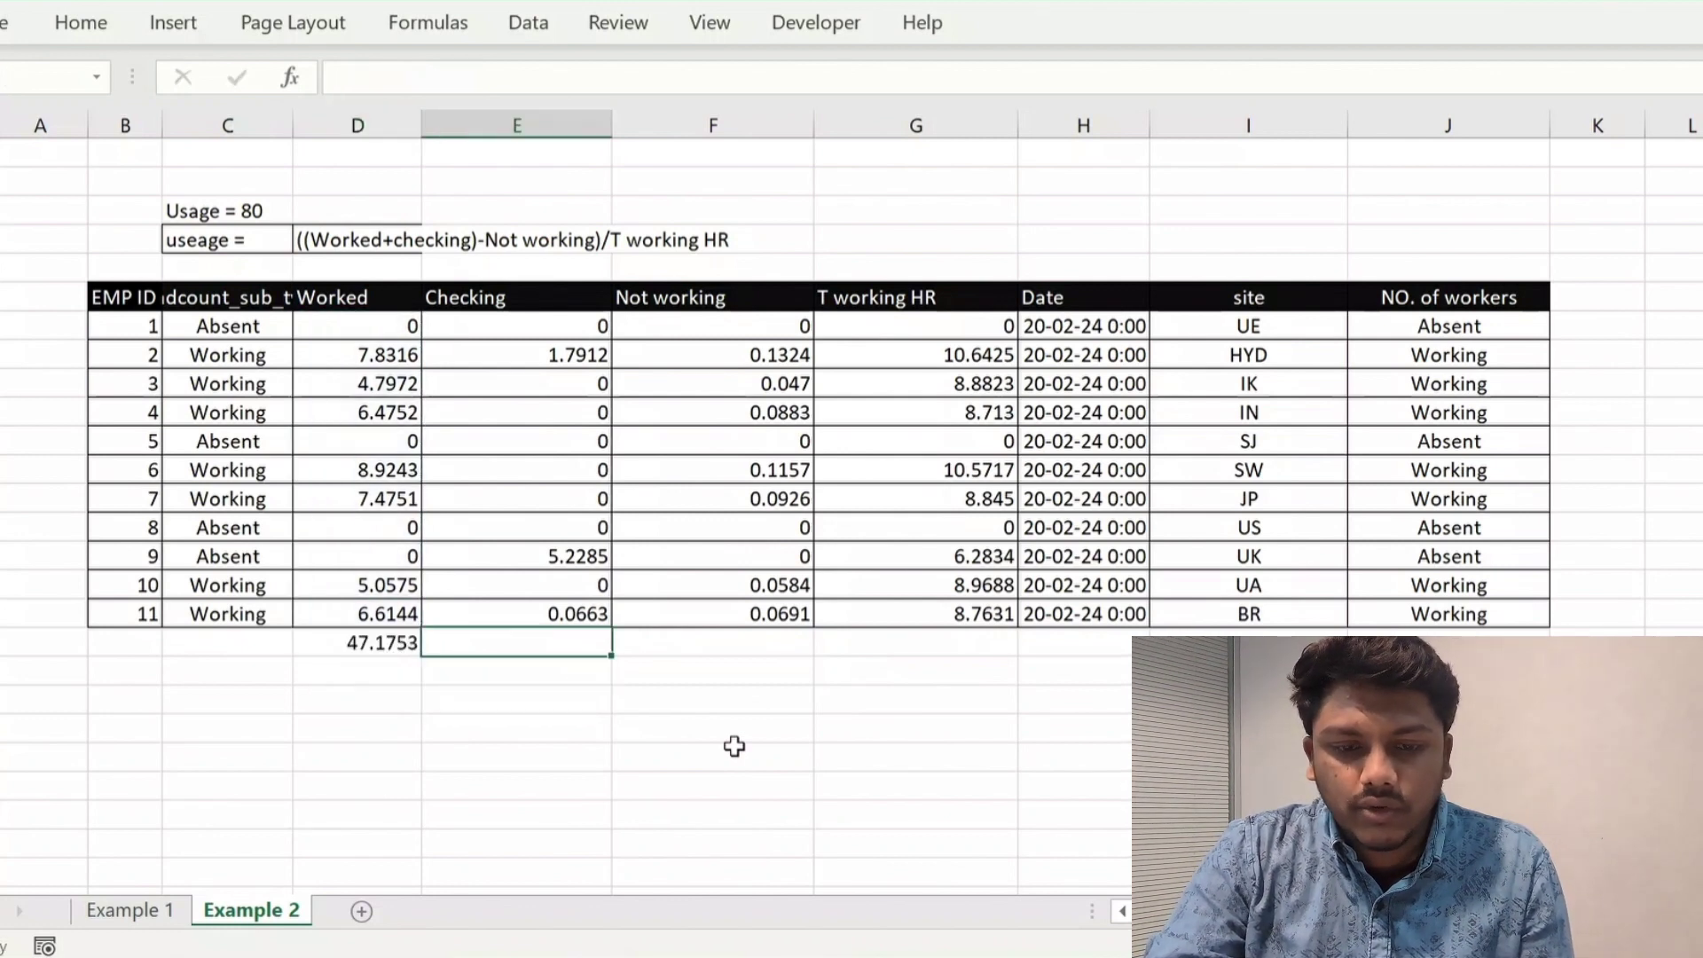
- Total the Checking and Not working columns in the row directly beneath the table with SUM formulas
key(alt+equal)
key(Return)
key(Right)
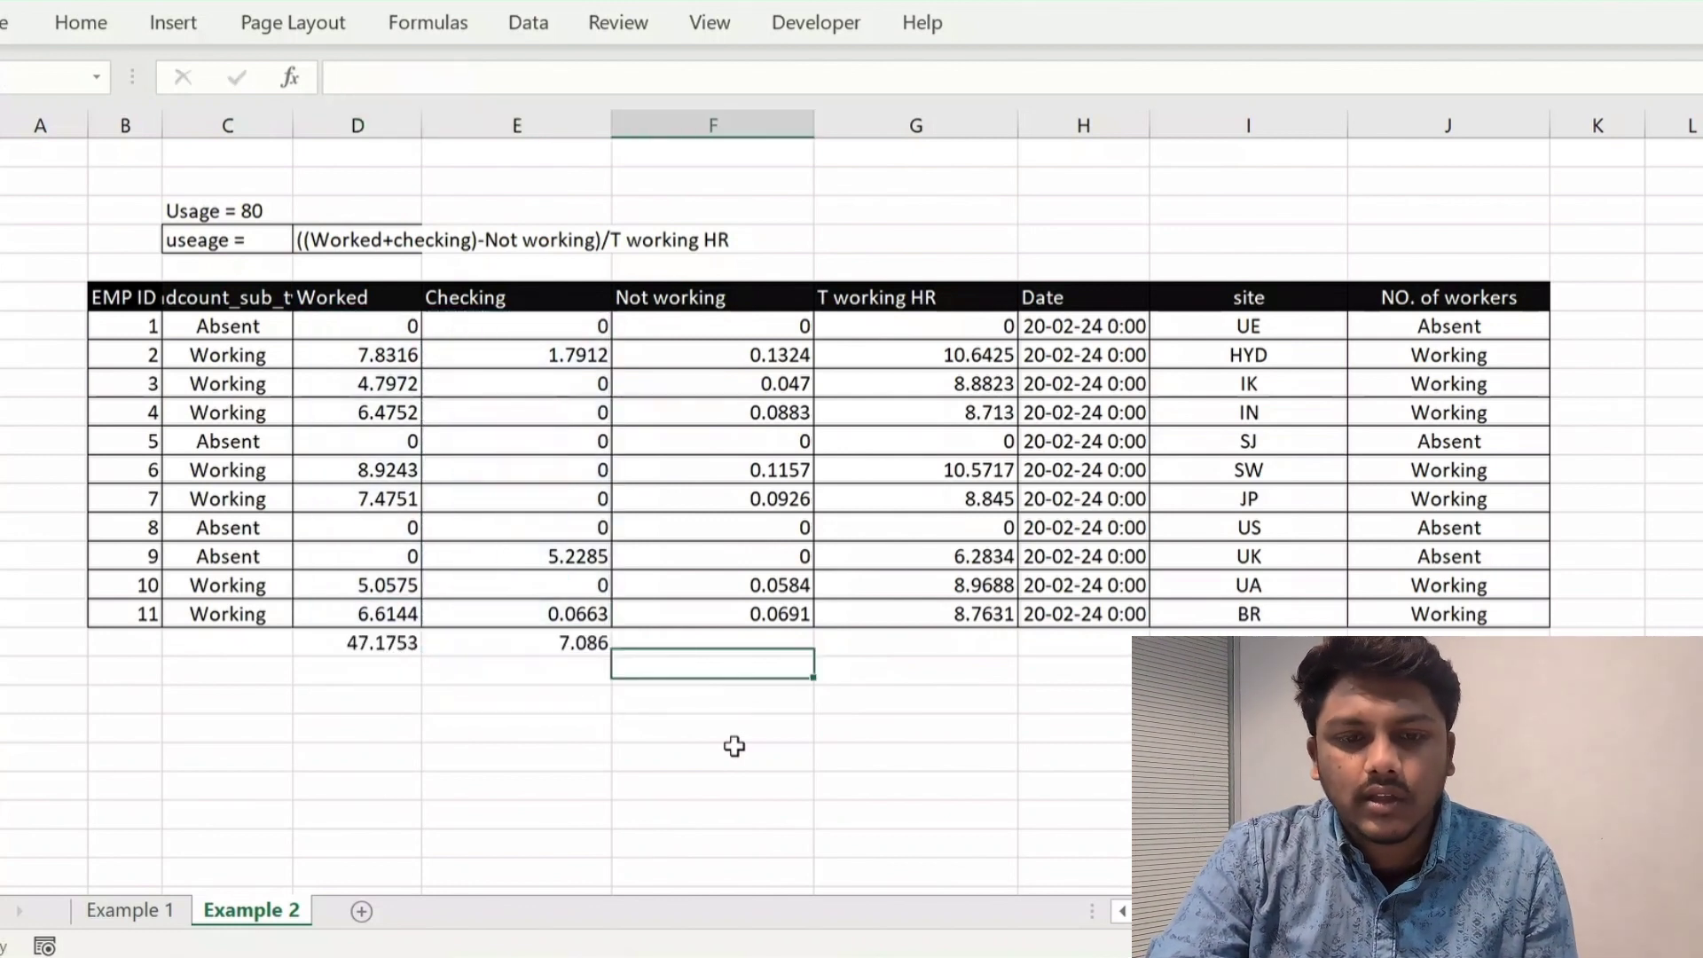
key(Up)
key(alt+equal)
key(Return)
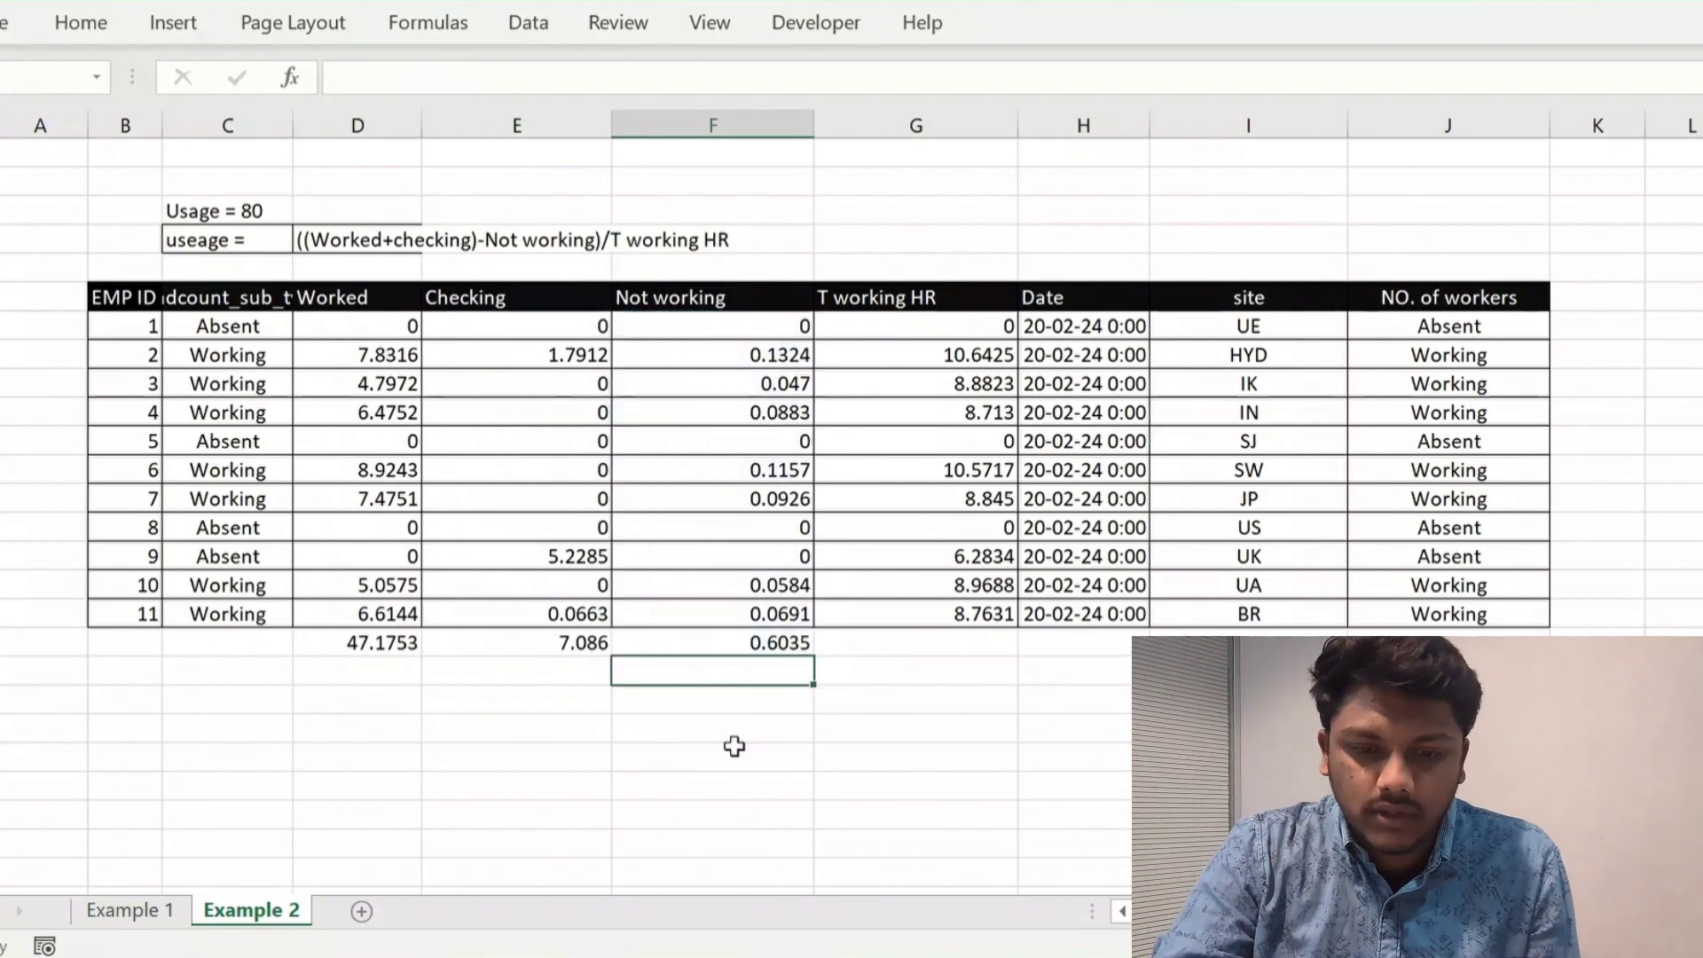
- Total the T working HR column in the same row beneath the table with a SUM formula
key(Right)
key(Up)
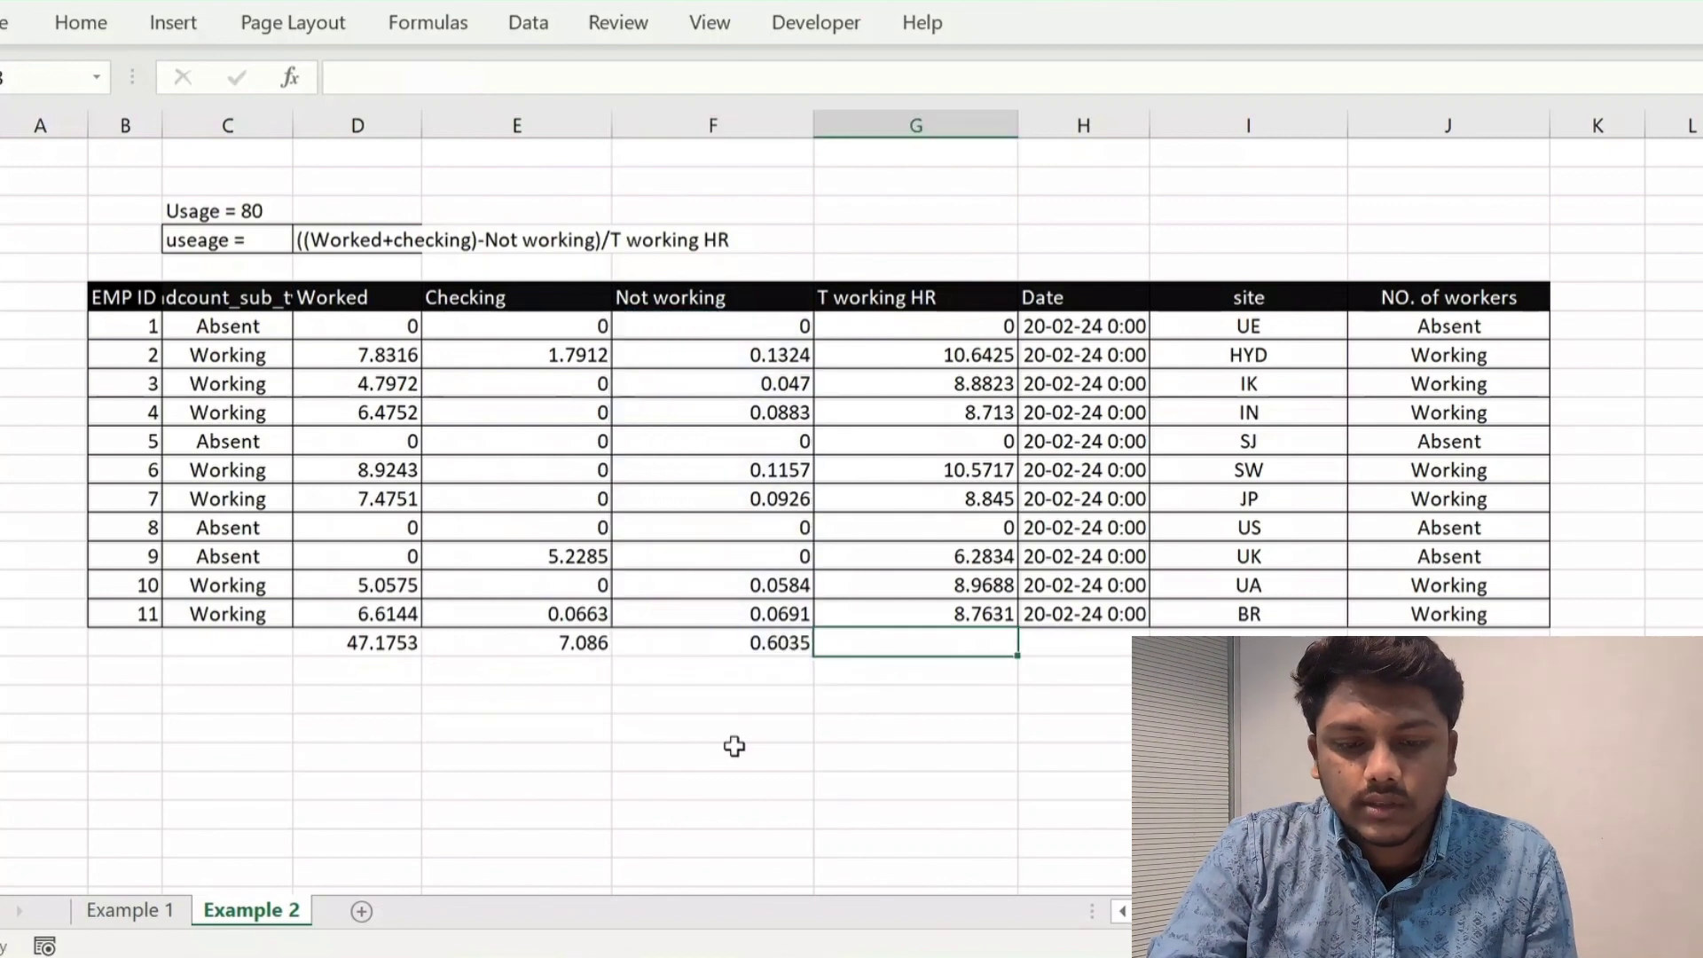
key(alt+equal)
key(Return)
key(Up)
key(alt+equal)
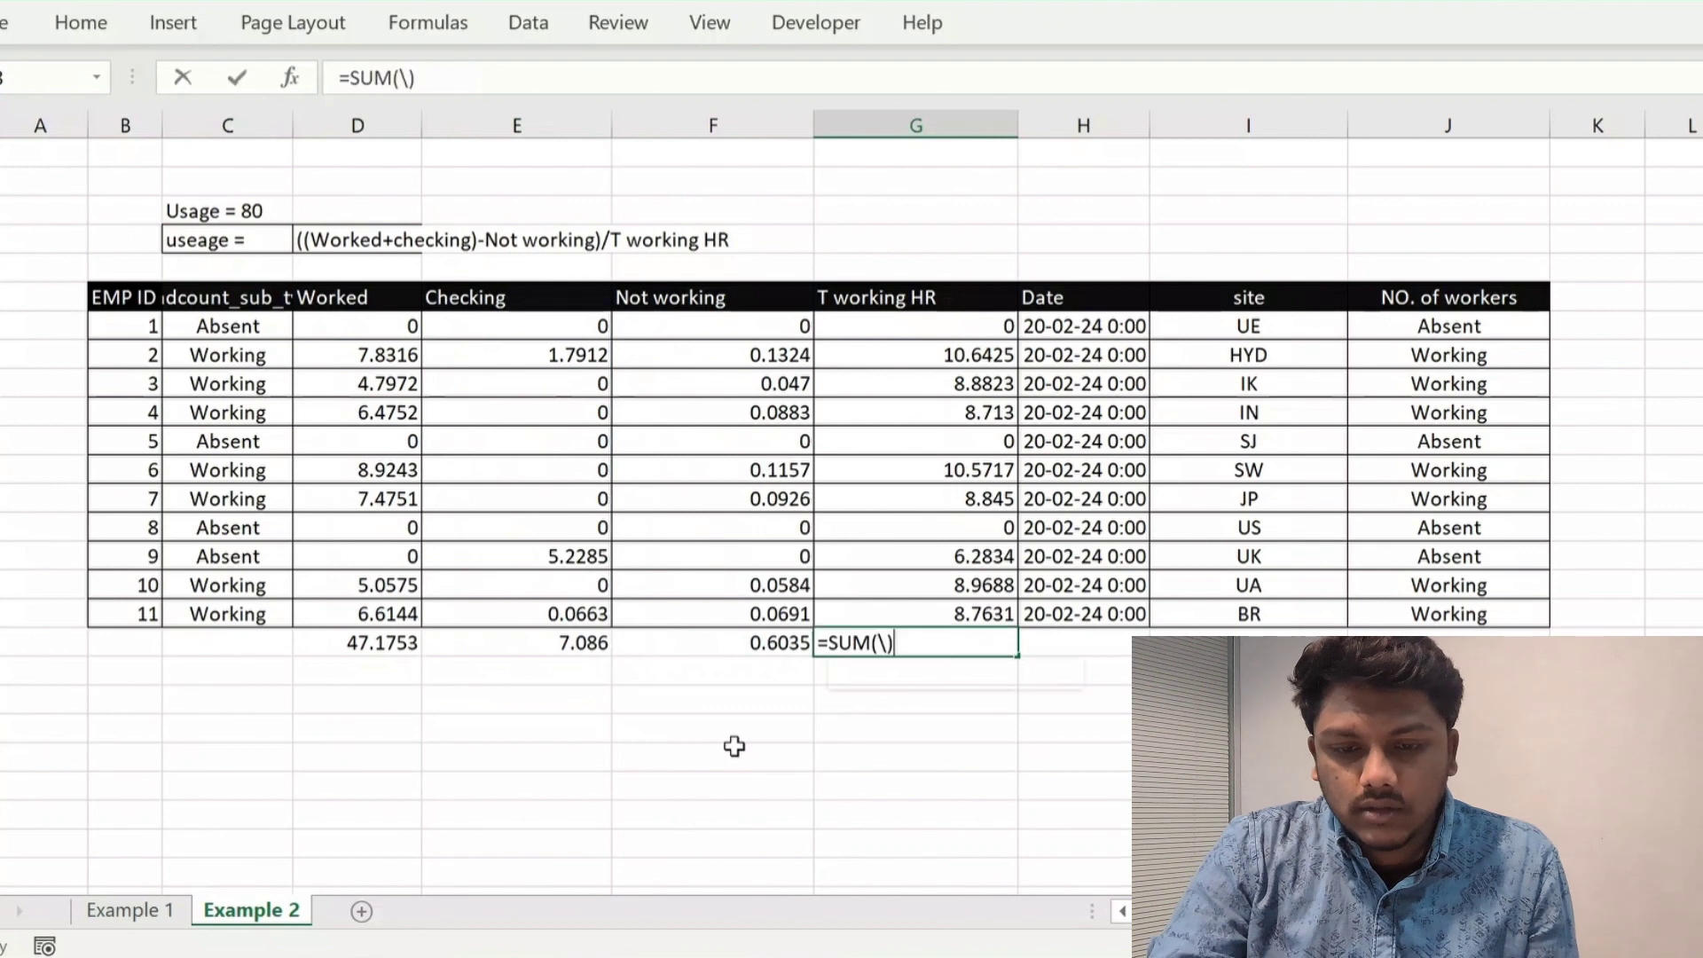
key(Return)
- In cell G20, add the Worked and Checking totals with =D18+E18
key(Left)
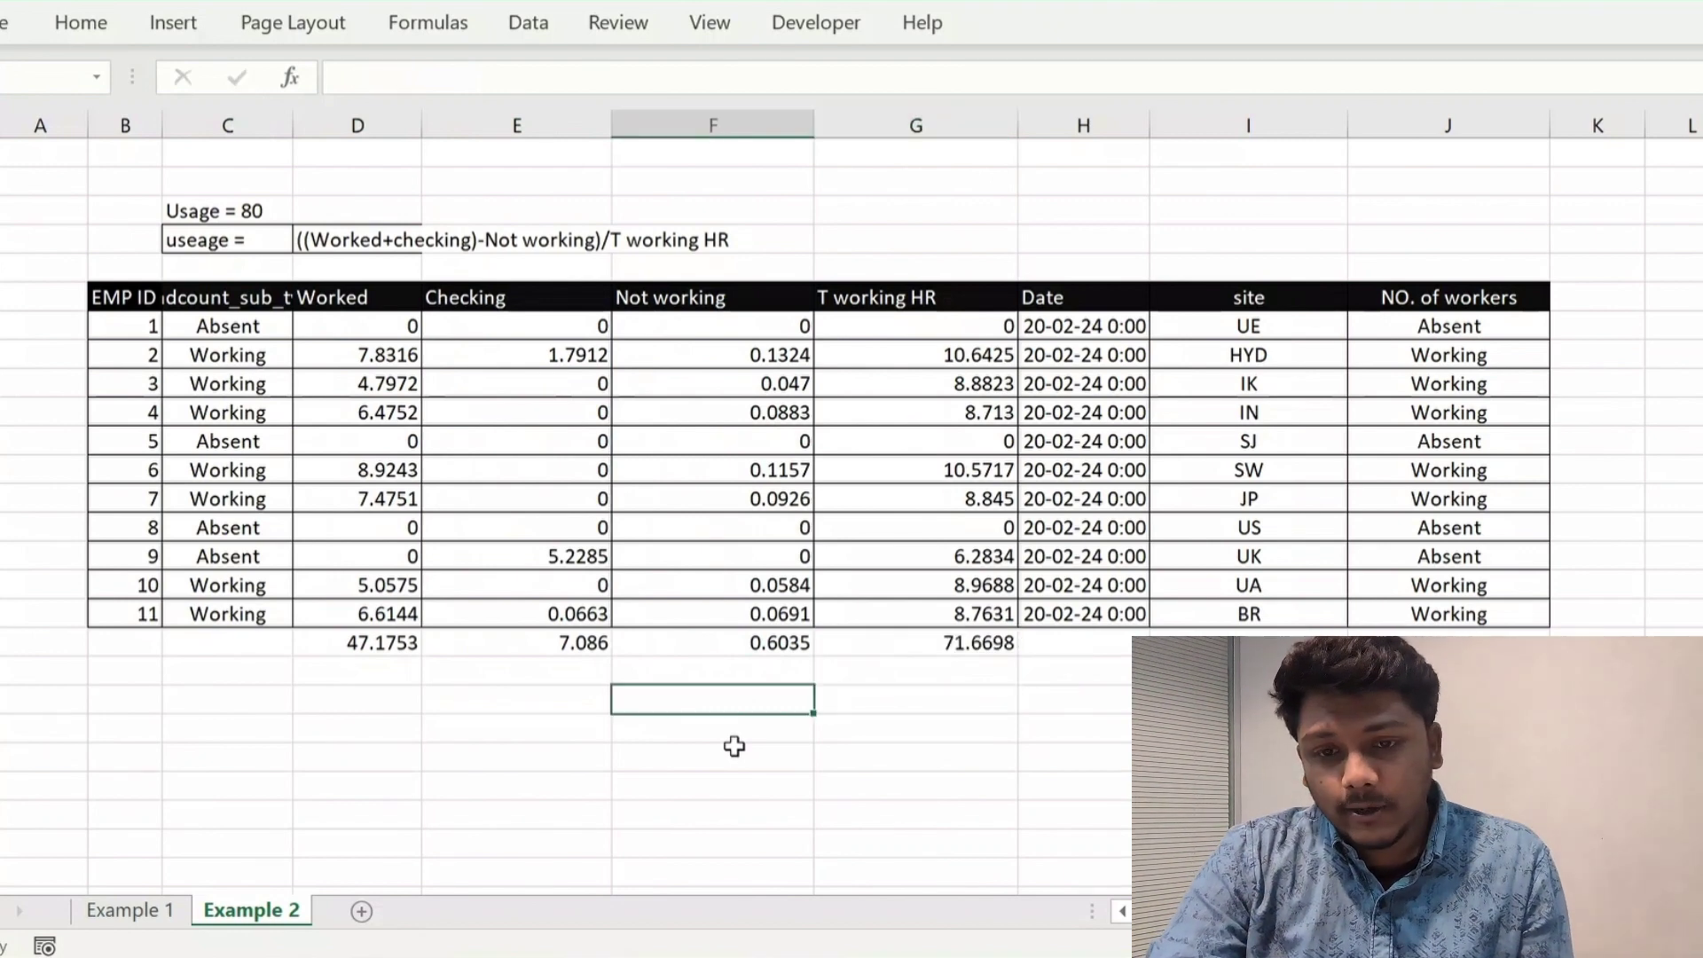
key(Right)
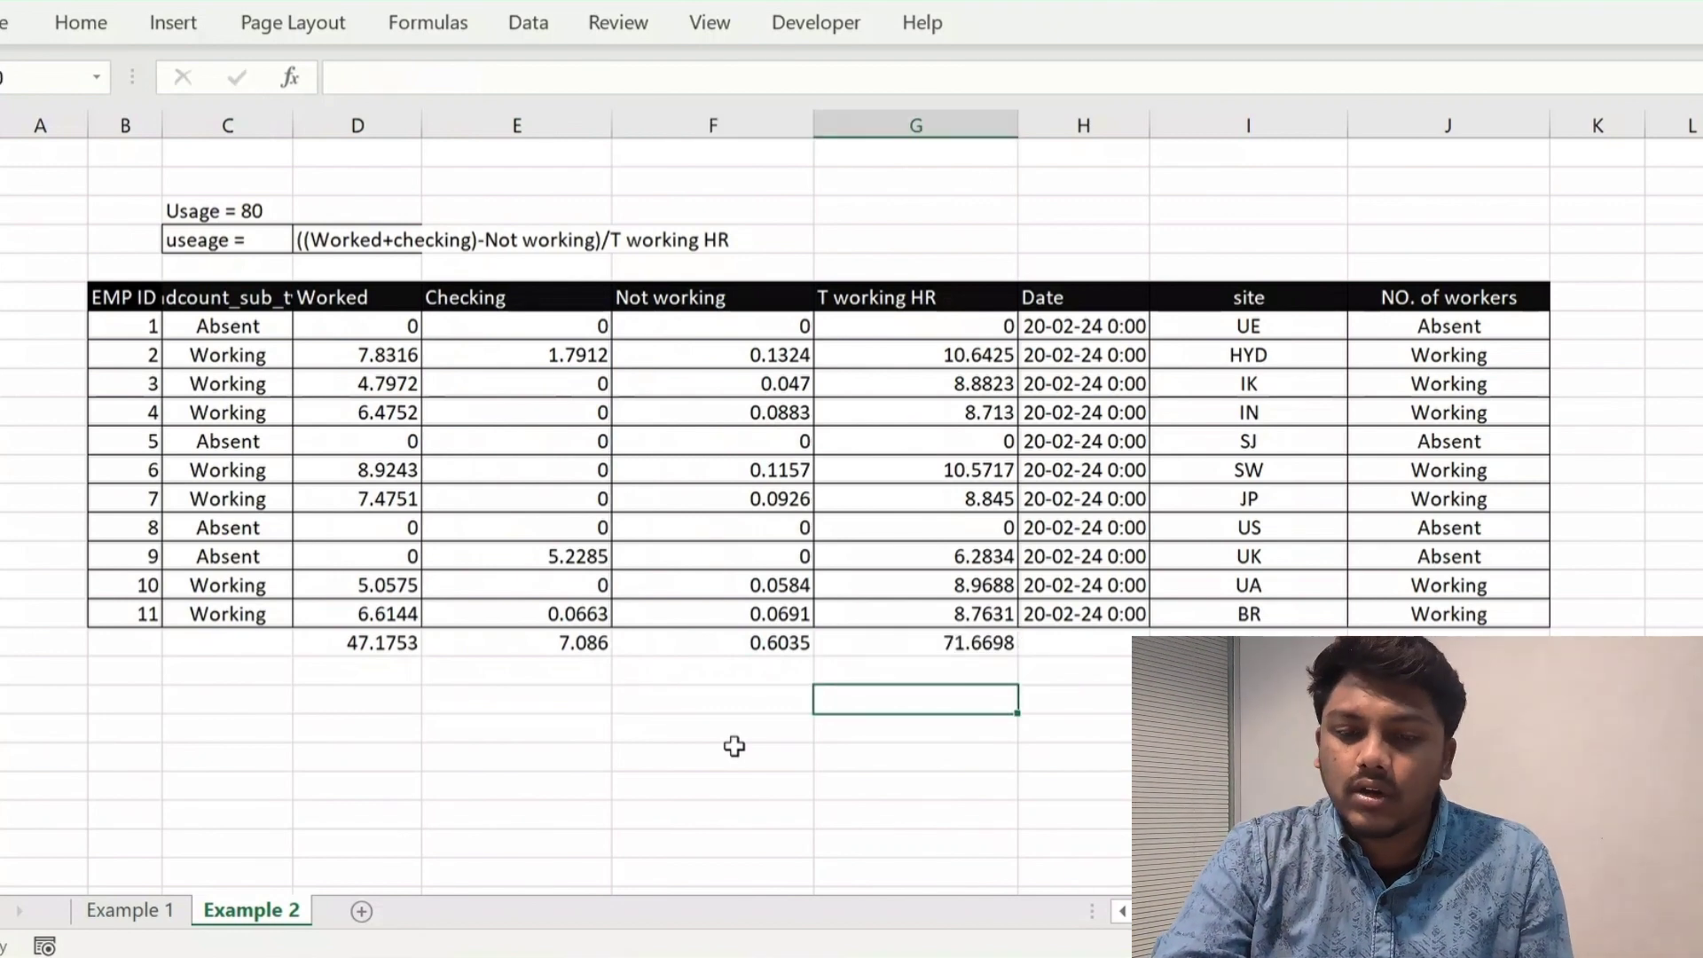
text(=)
key(Up)
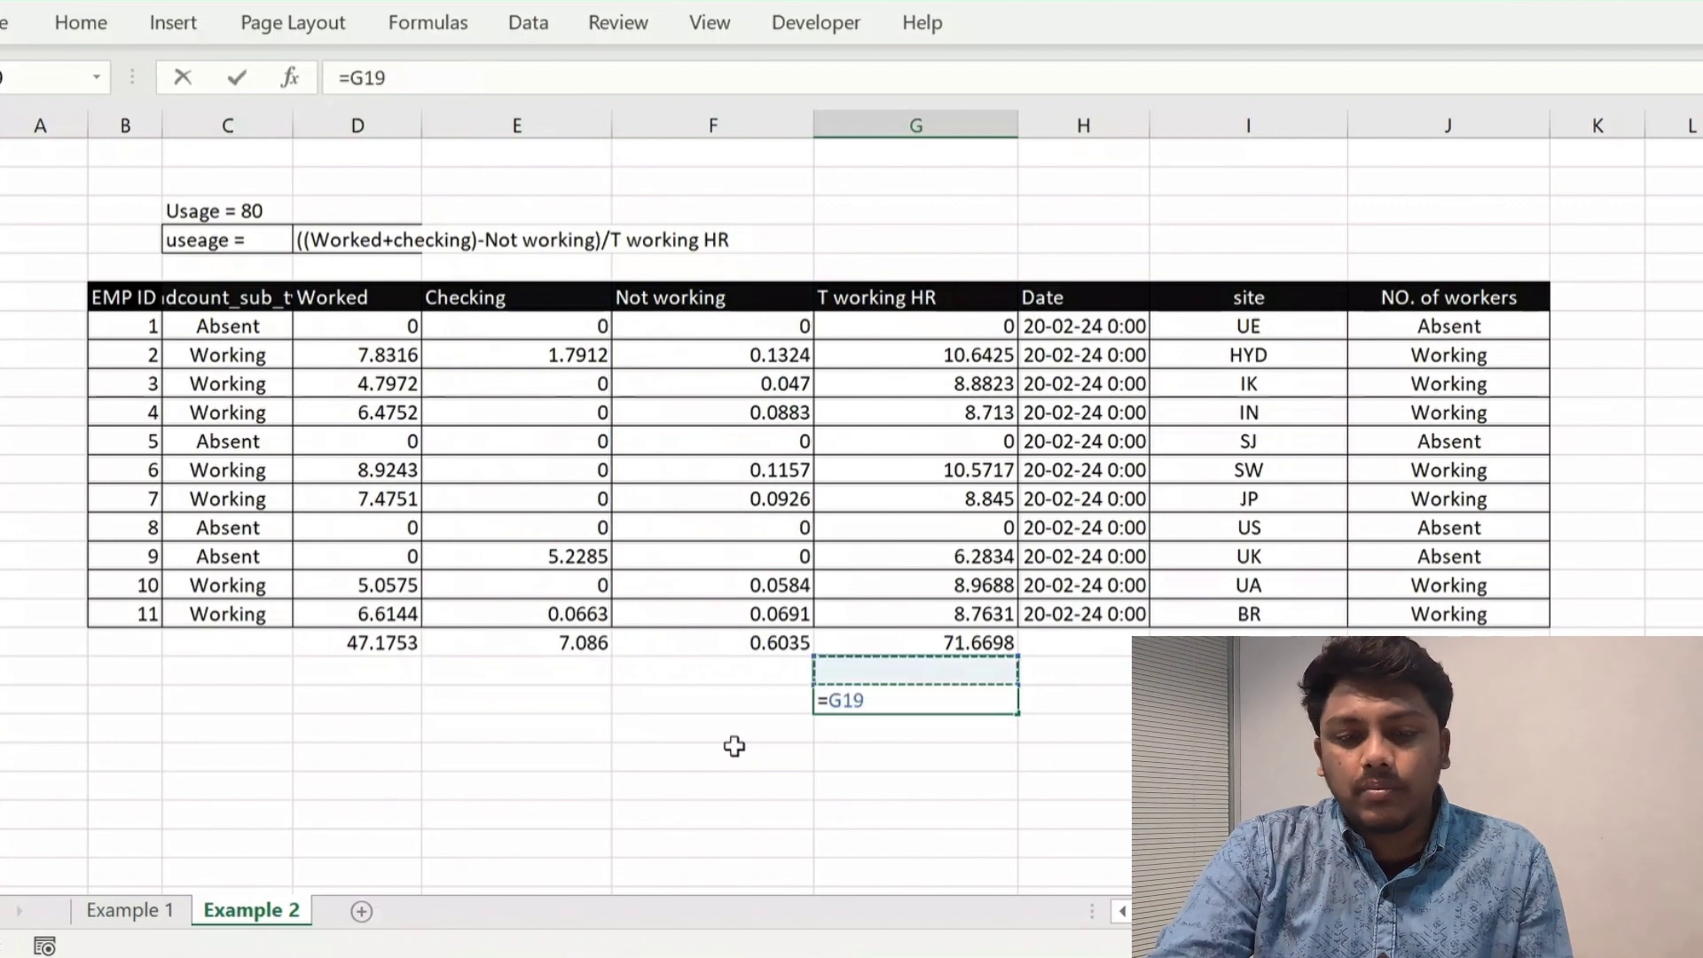
key(Up)
key(Left)
key(Left)
key(Left)
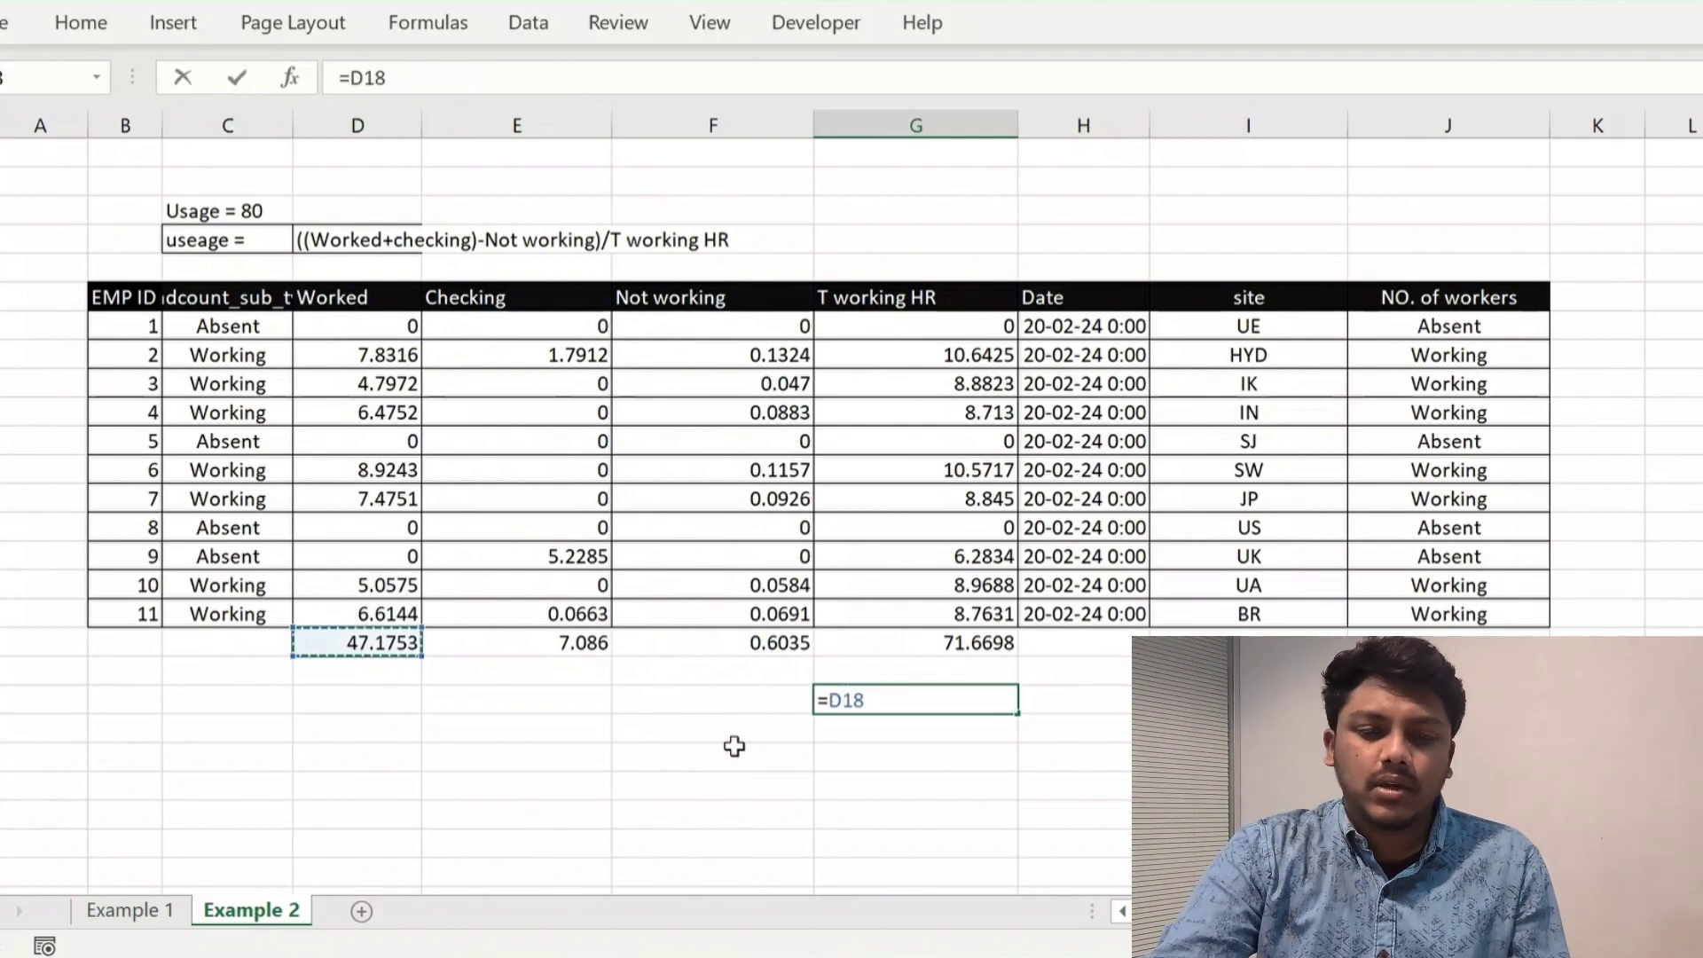
text(+)
key(Up)
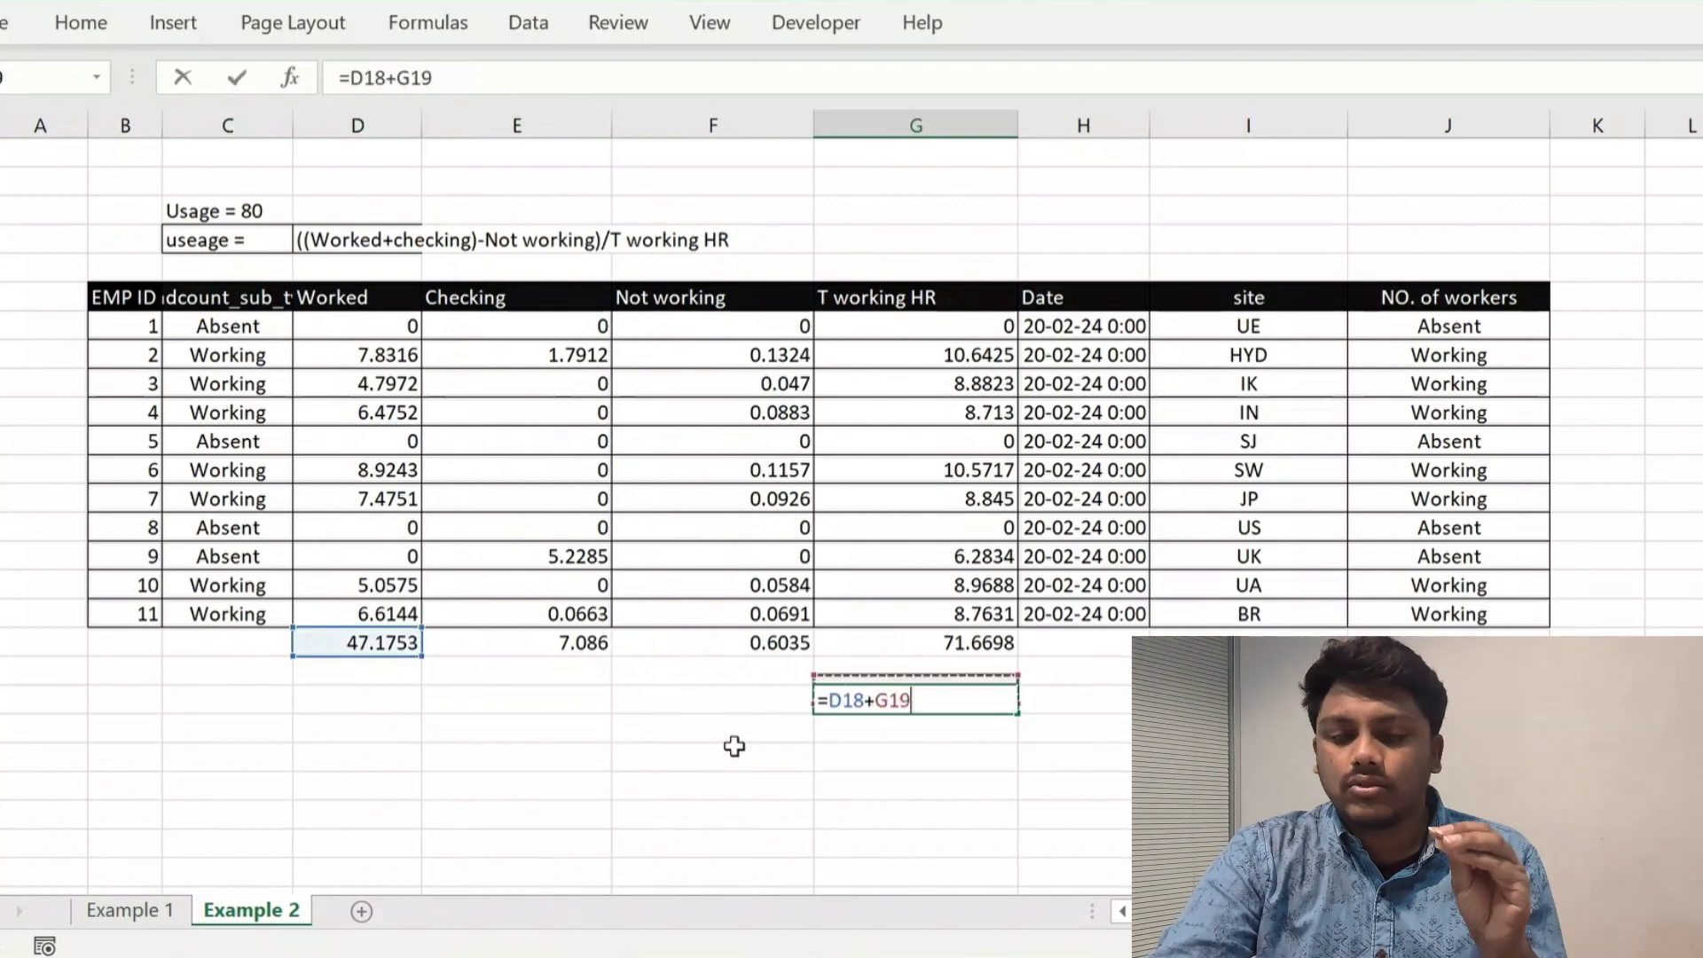
key(Up)
key(Up)
key(Left)
key(Left)
key(Return)
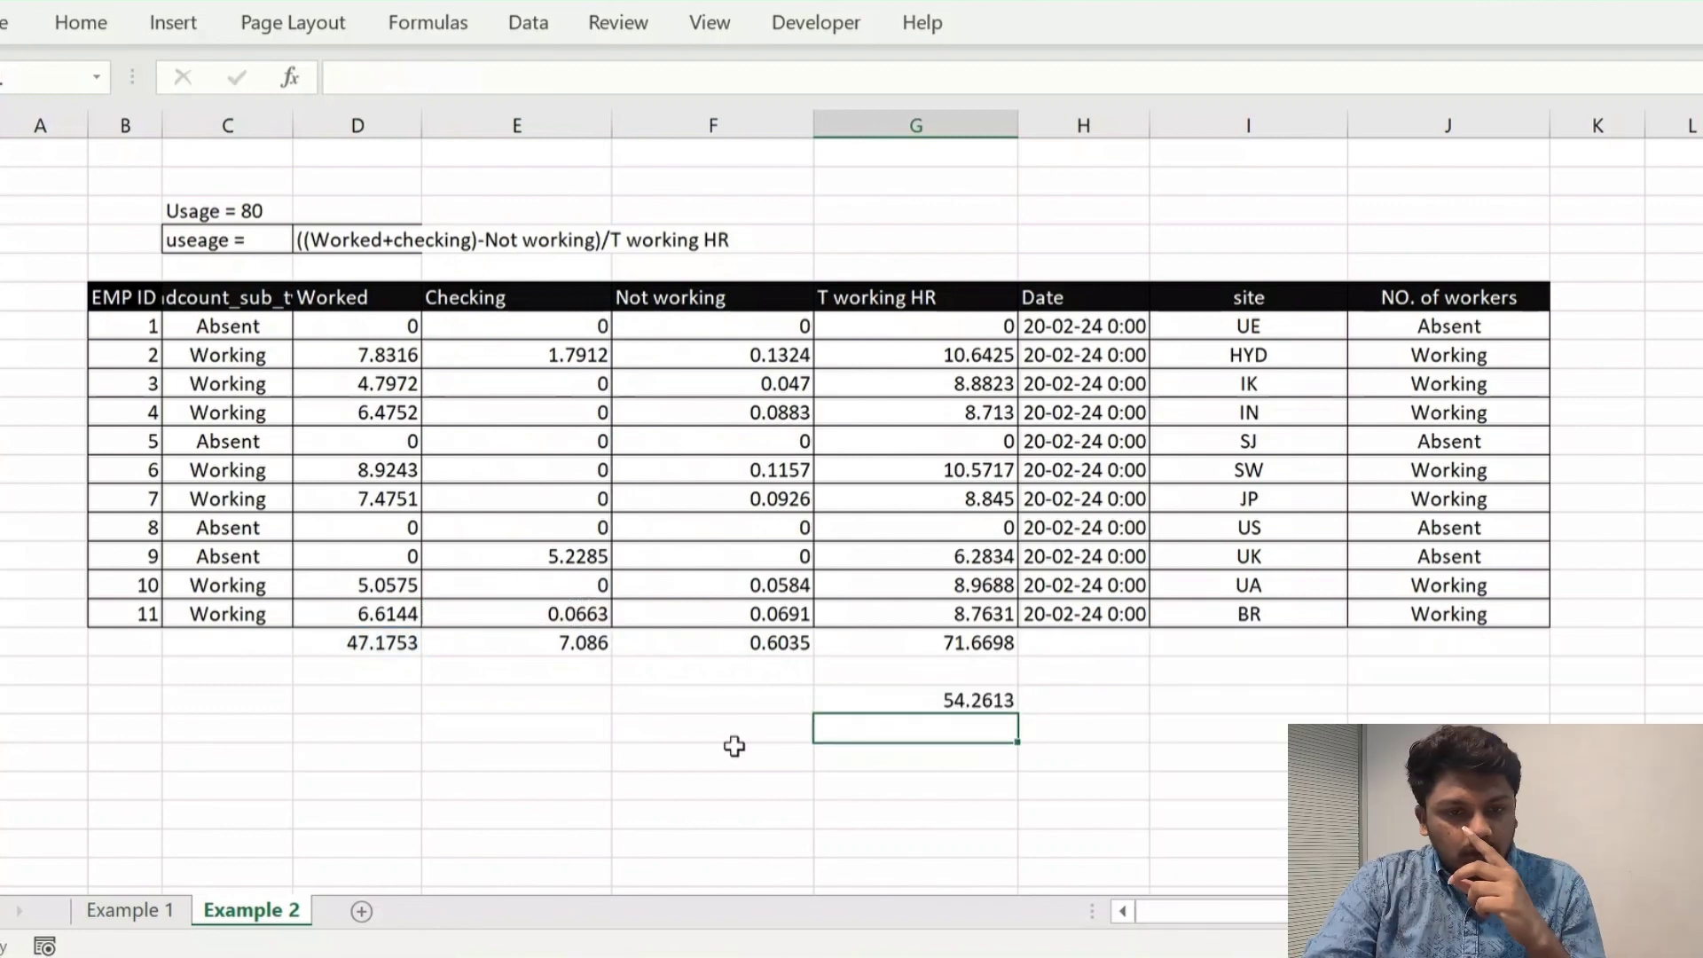
- In cell H20, subtract the Not working total from the combined hours with =G20-F18
key(Up)
key(Right)
text(=)
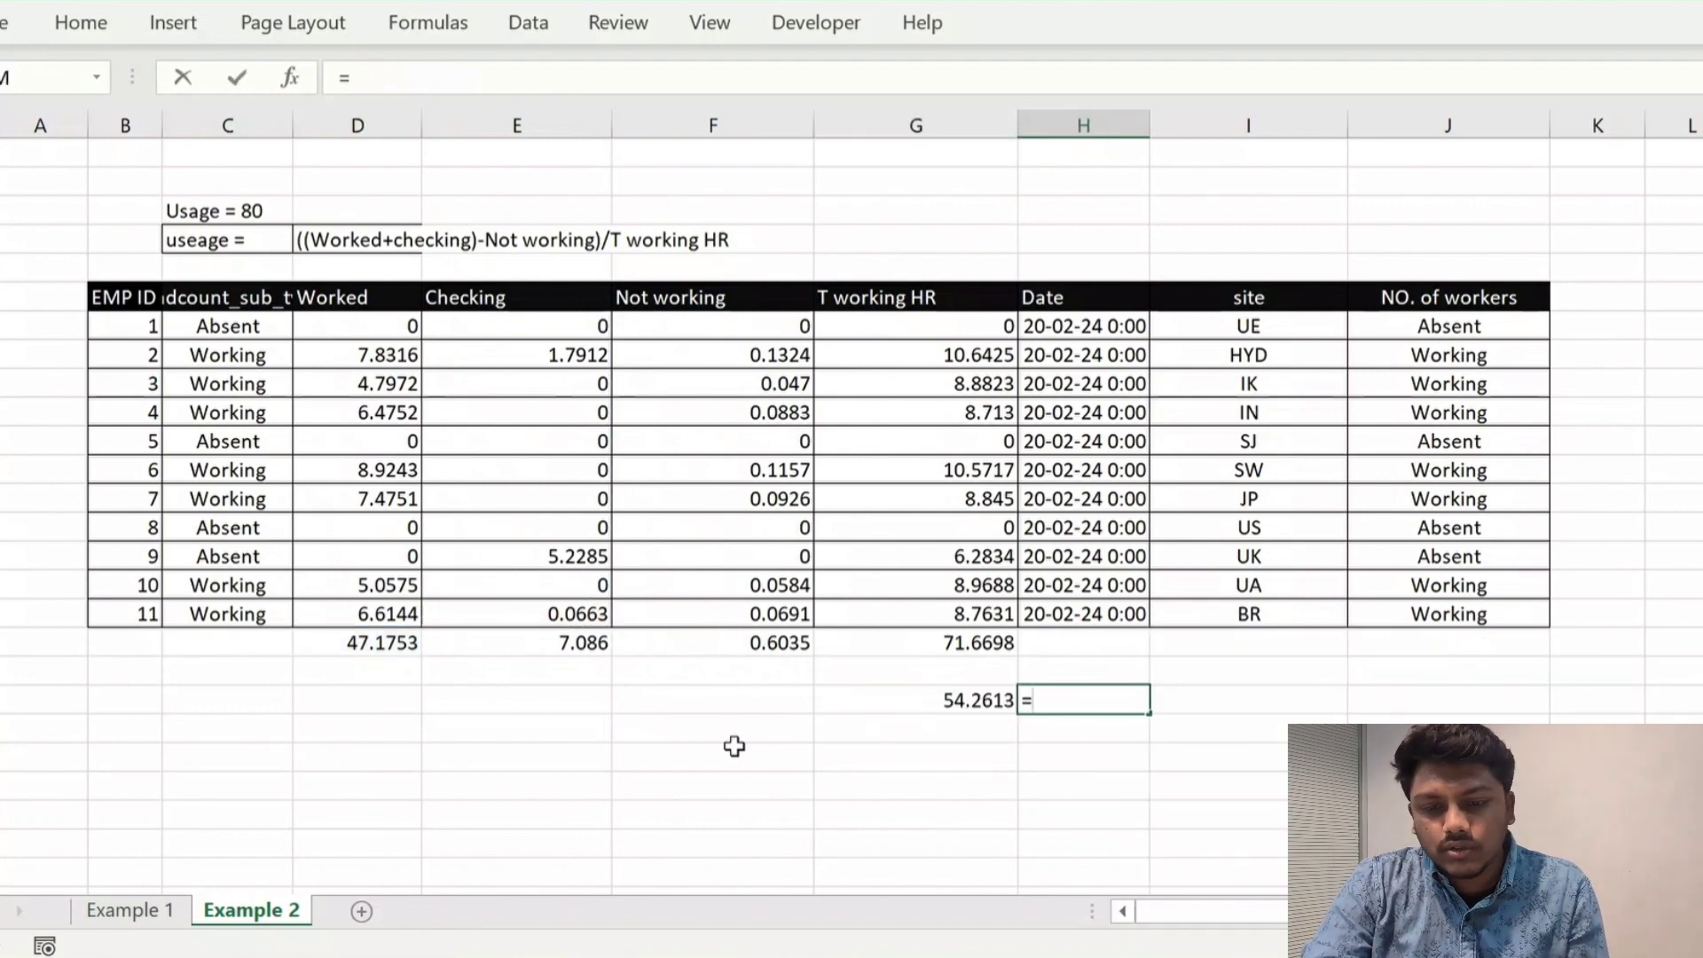
key(Left)
text(-)
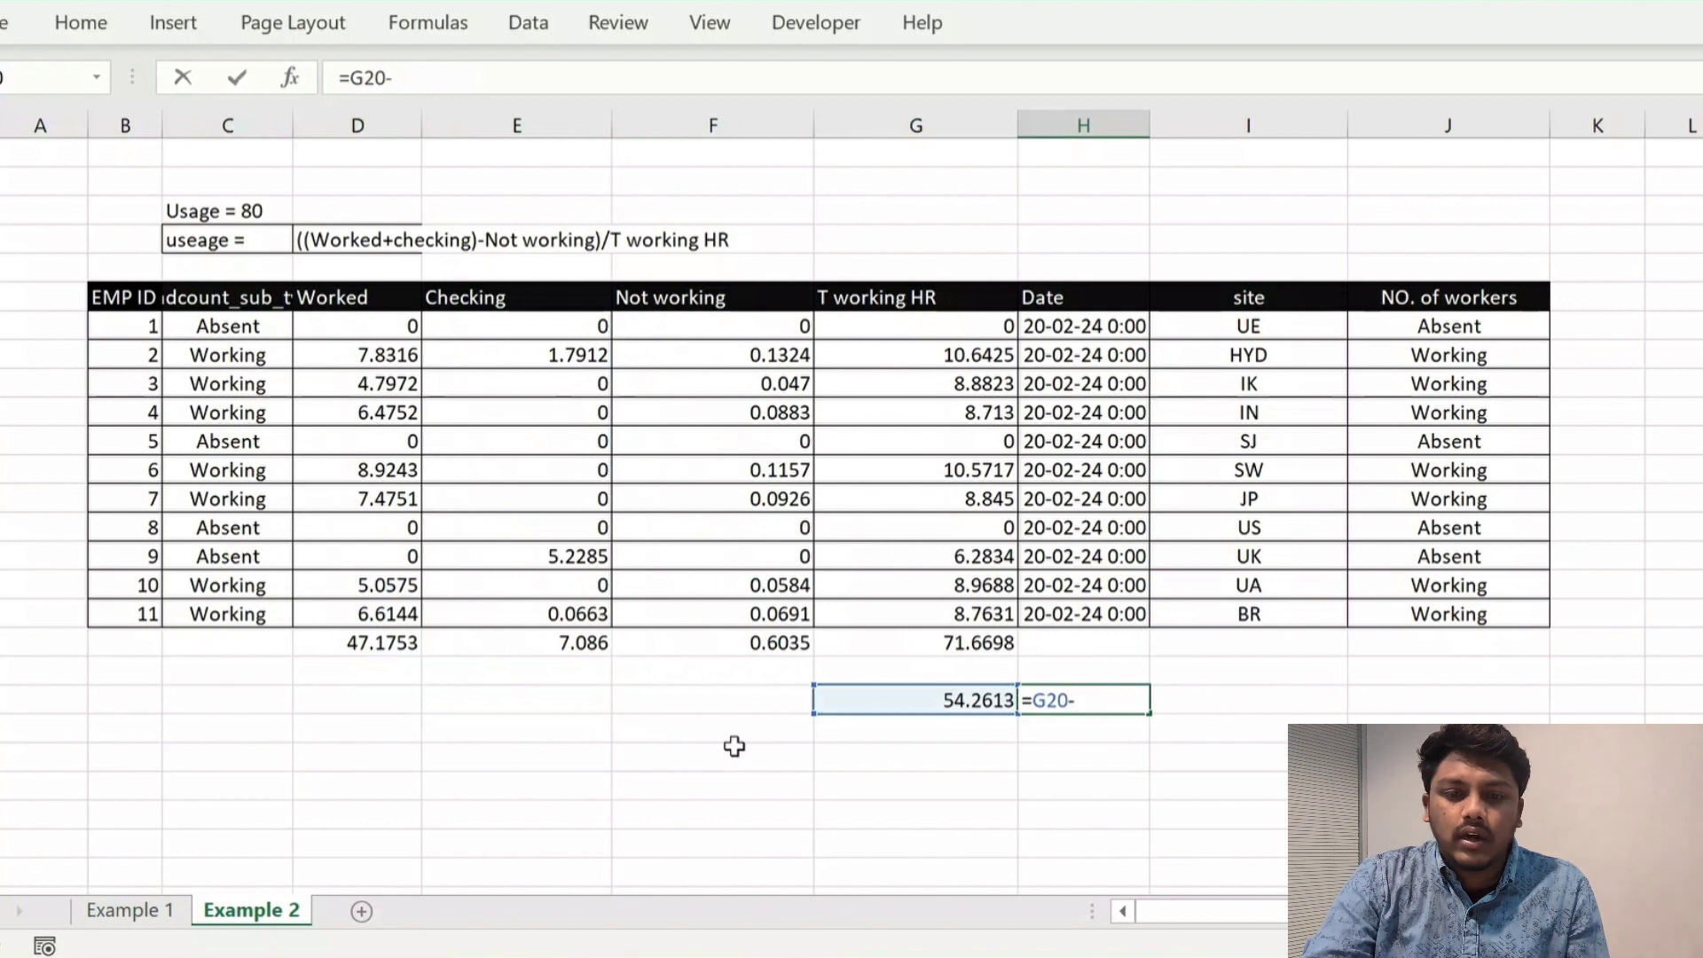
key(Left)
key(Left)
key(Up)
key(Up)
key(Return)
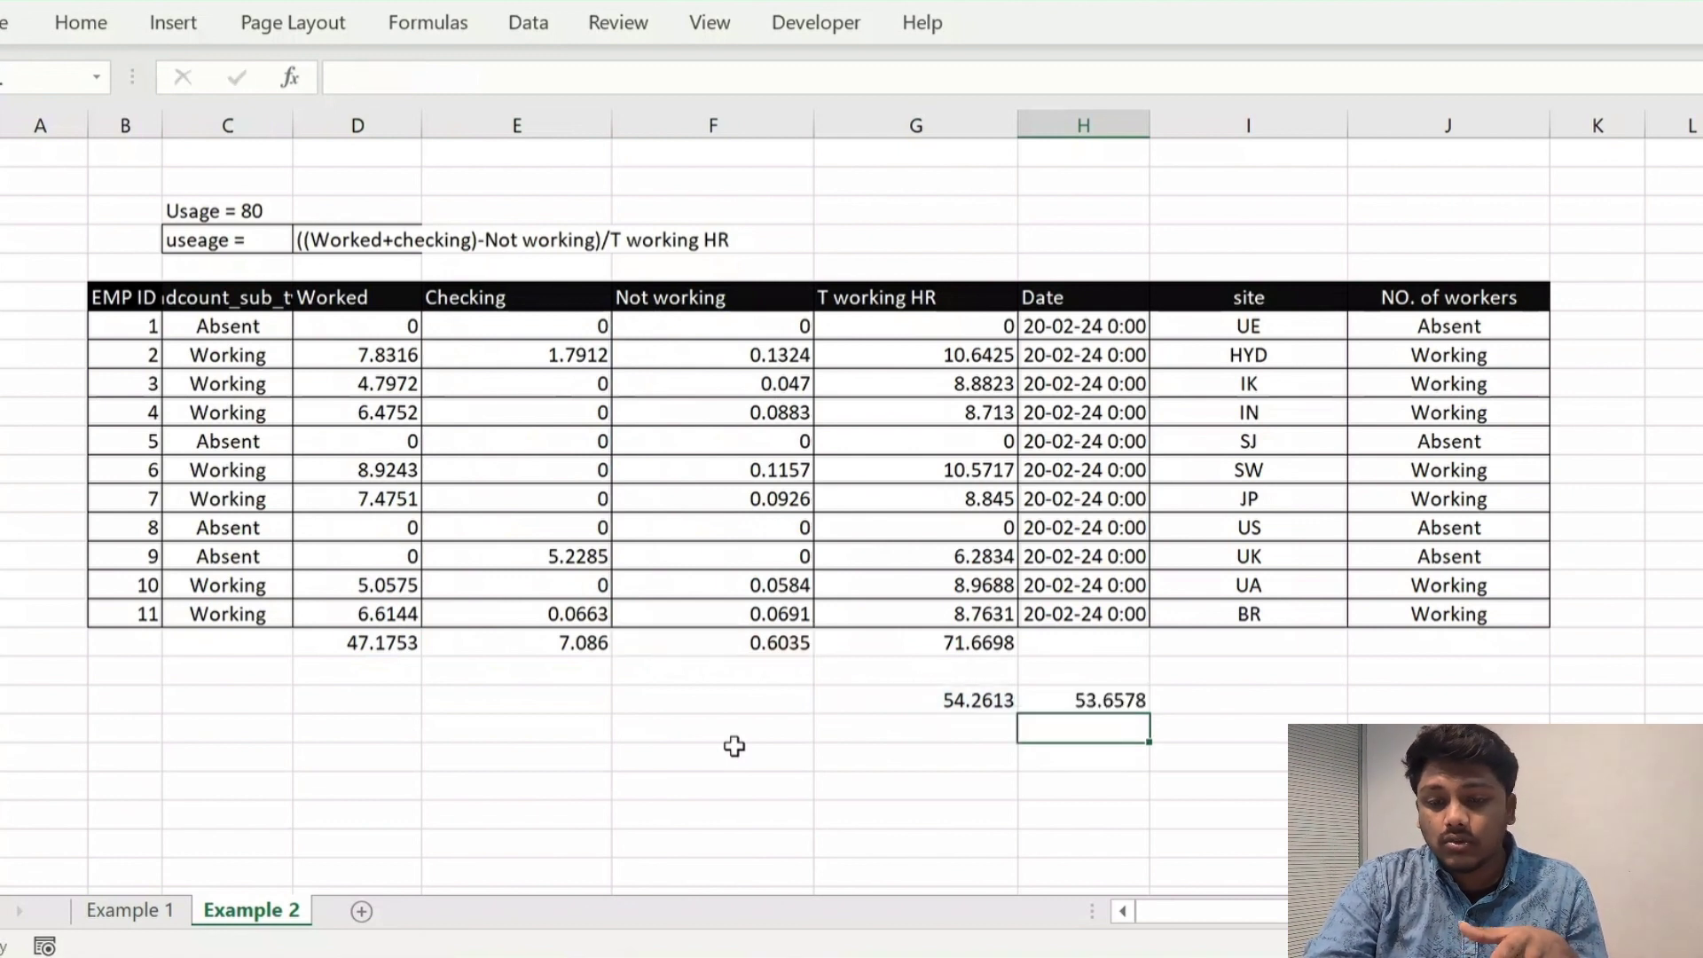
- In cell I20, divide the net hours by the T working HR total with =H20/G18
key(Up)
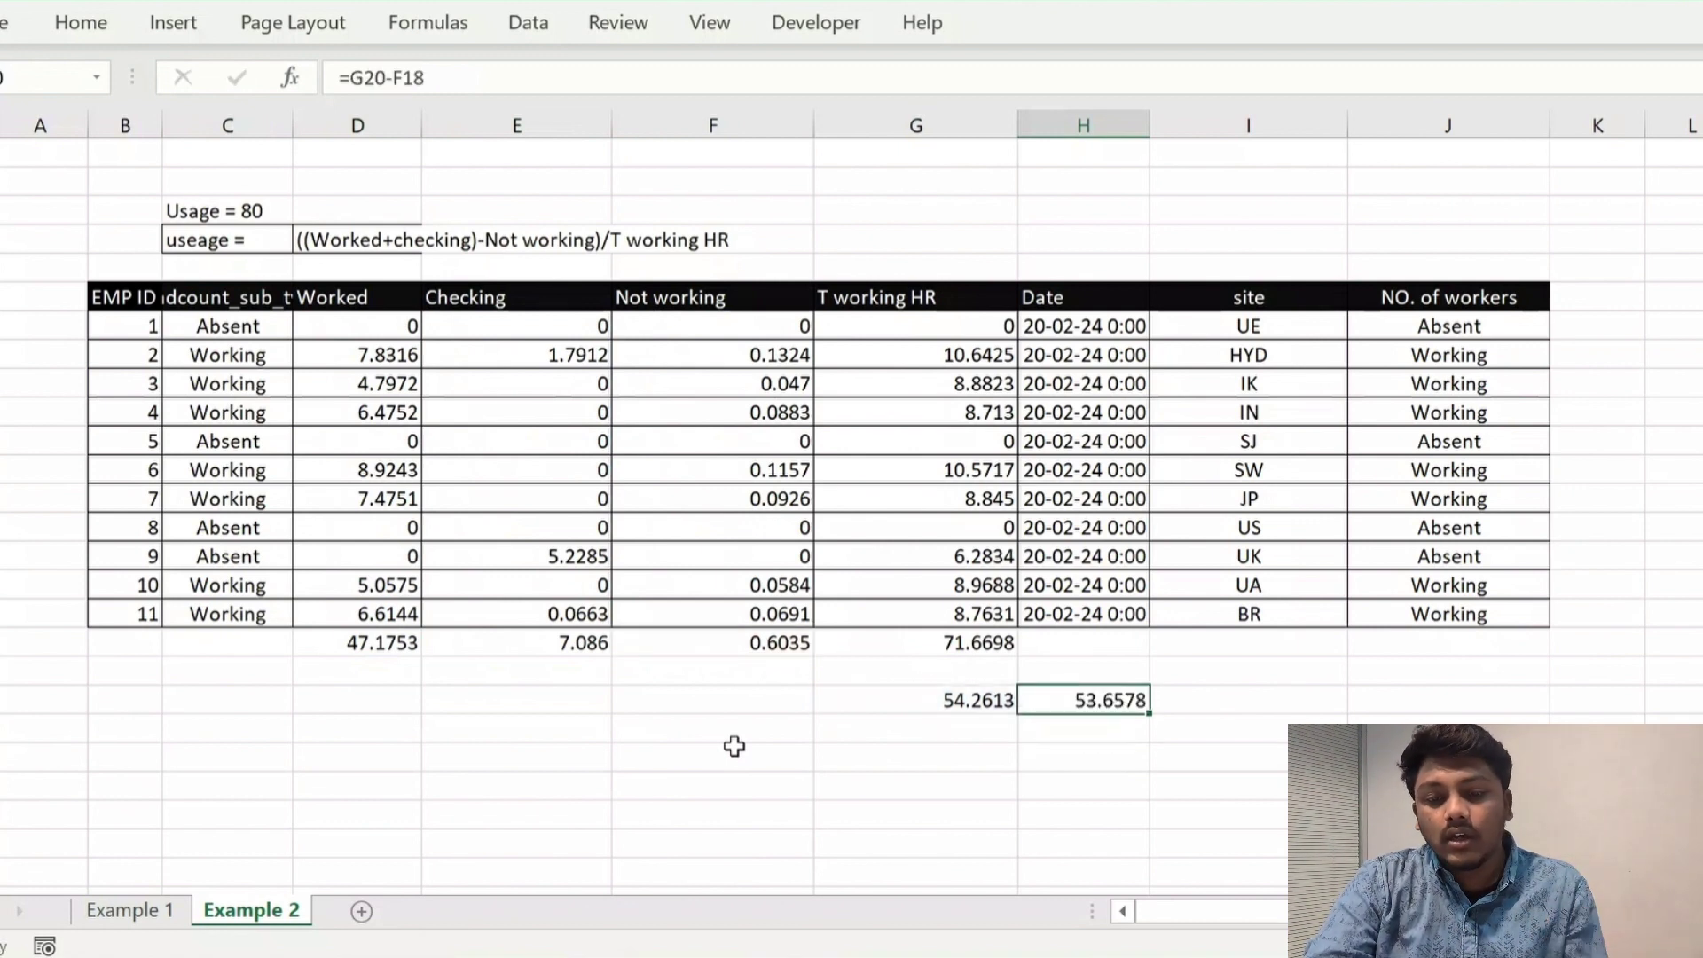
key(Right)
text(=)
key(Left)
key(Left)
key(Up)
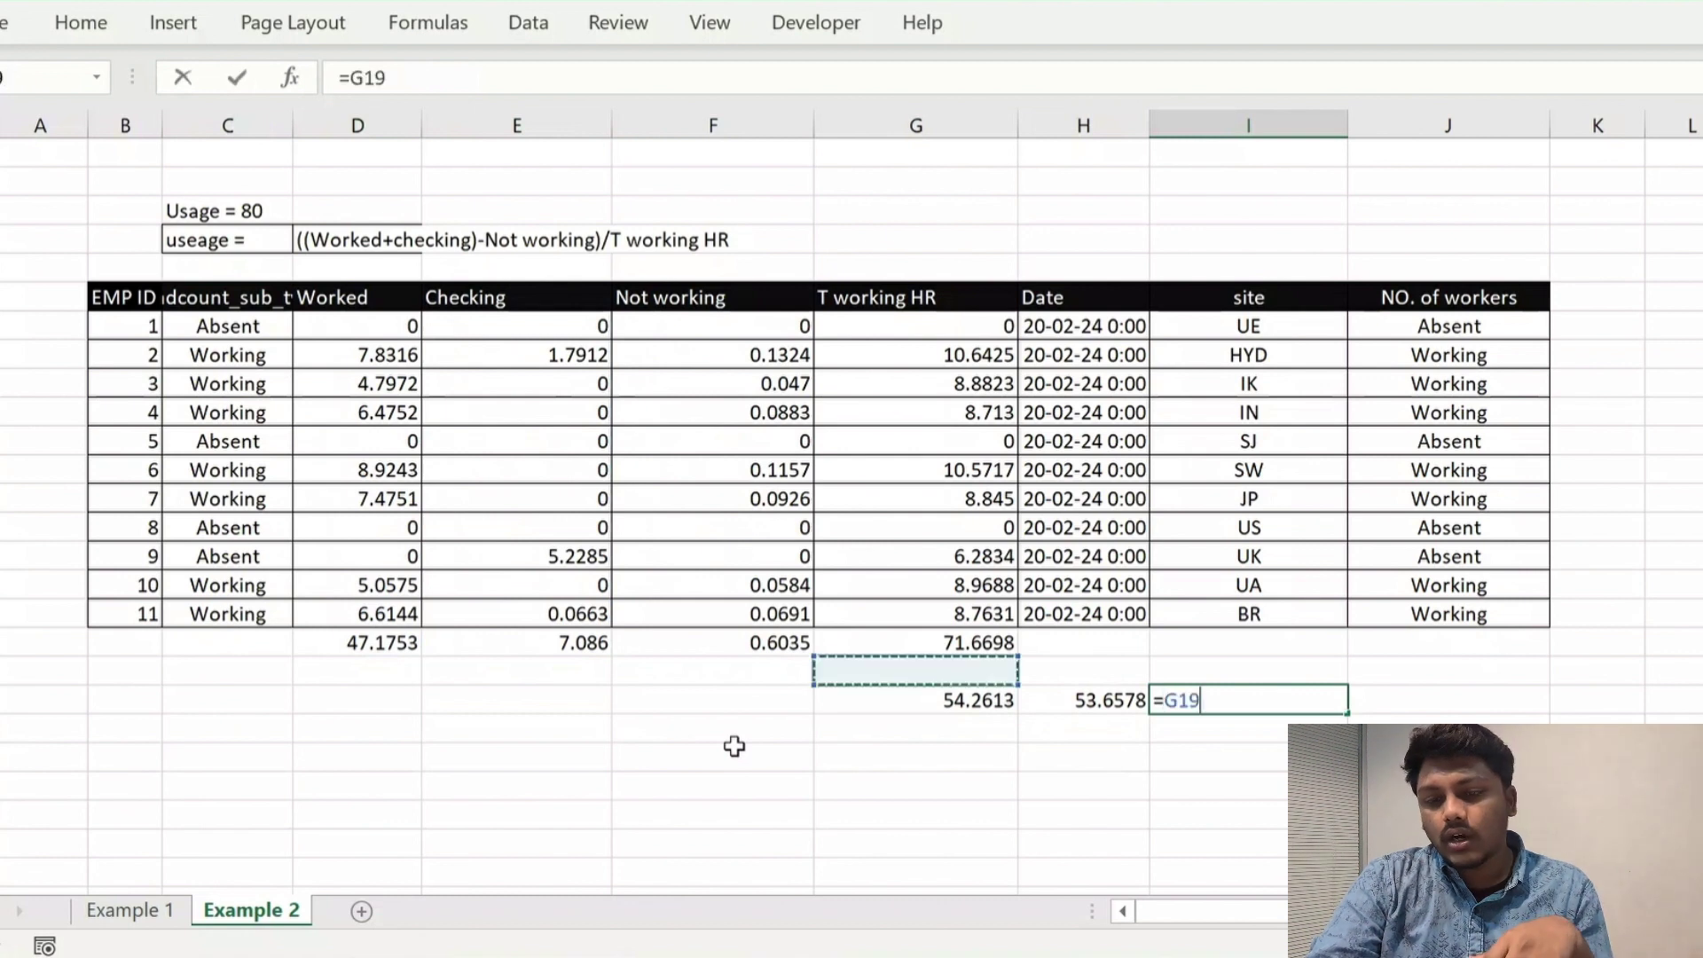
key(Down)
key(Right)
text(/)
key(Left)
key(Up)
key(Return)
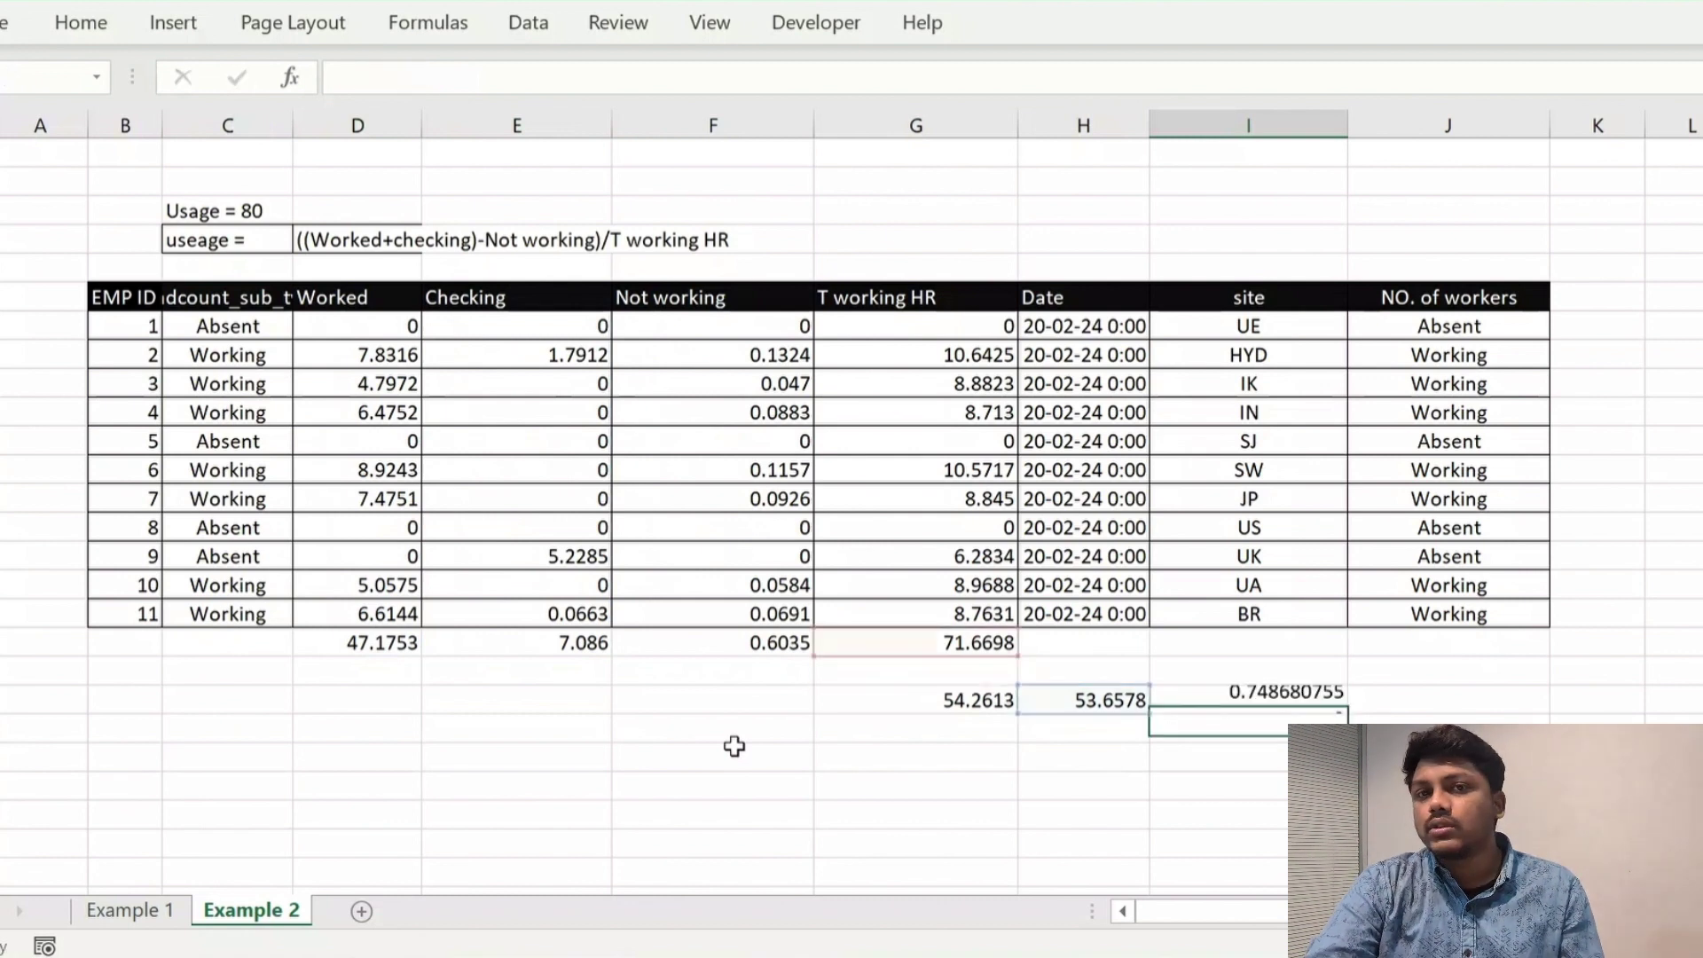
- Format the usage result in cell I20 as Percentage with 2 decimal places
key(Up)
key(ctrl+1)
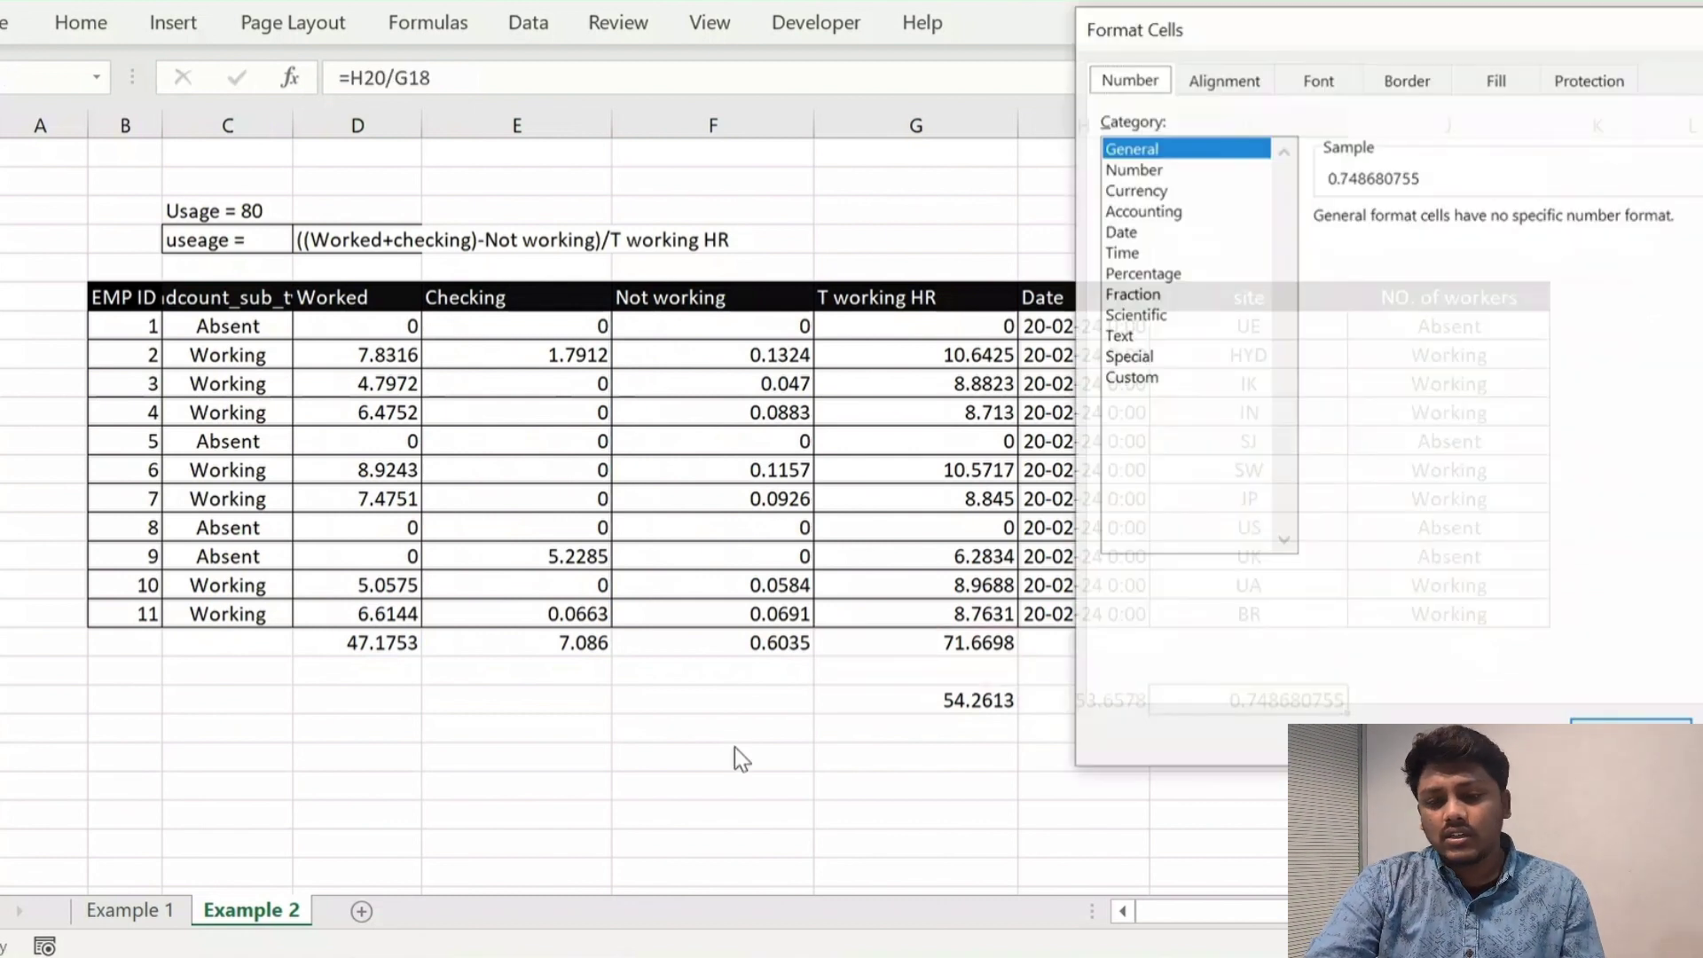
click(1141, 273)
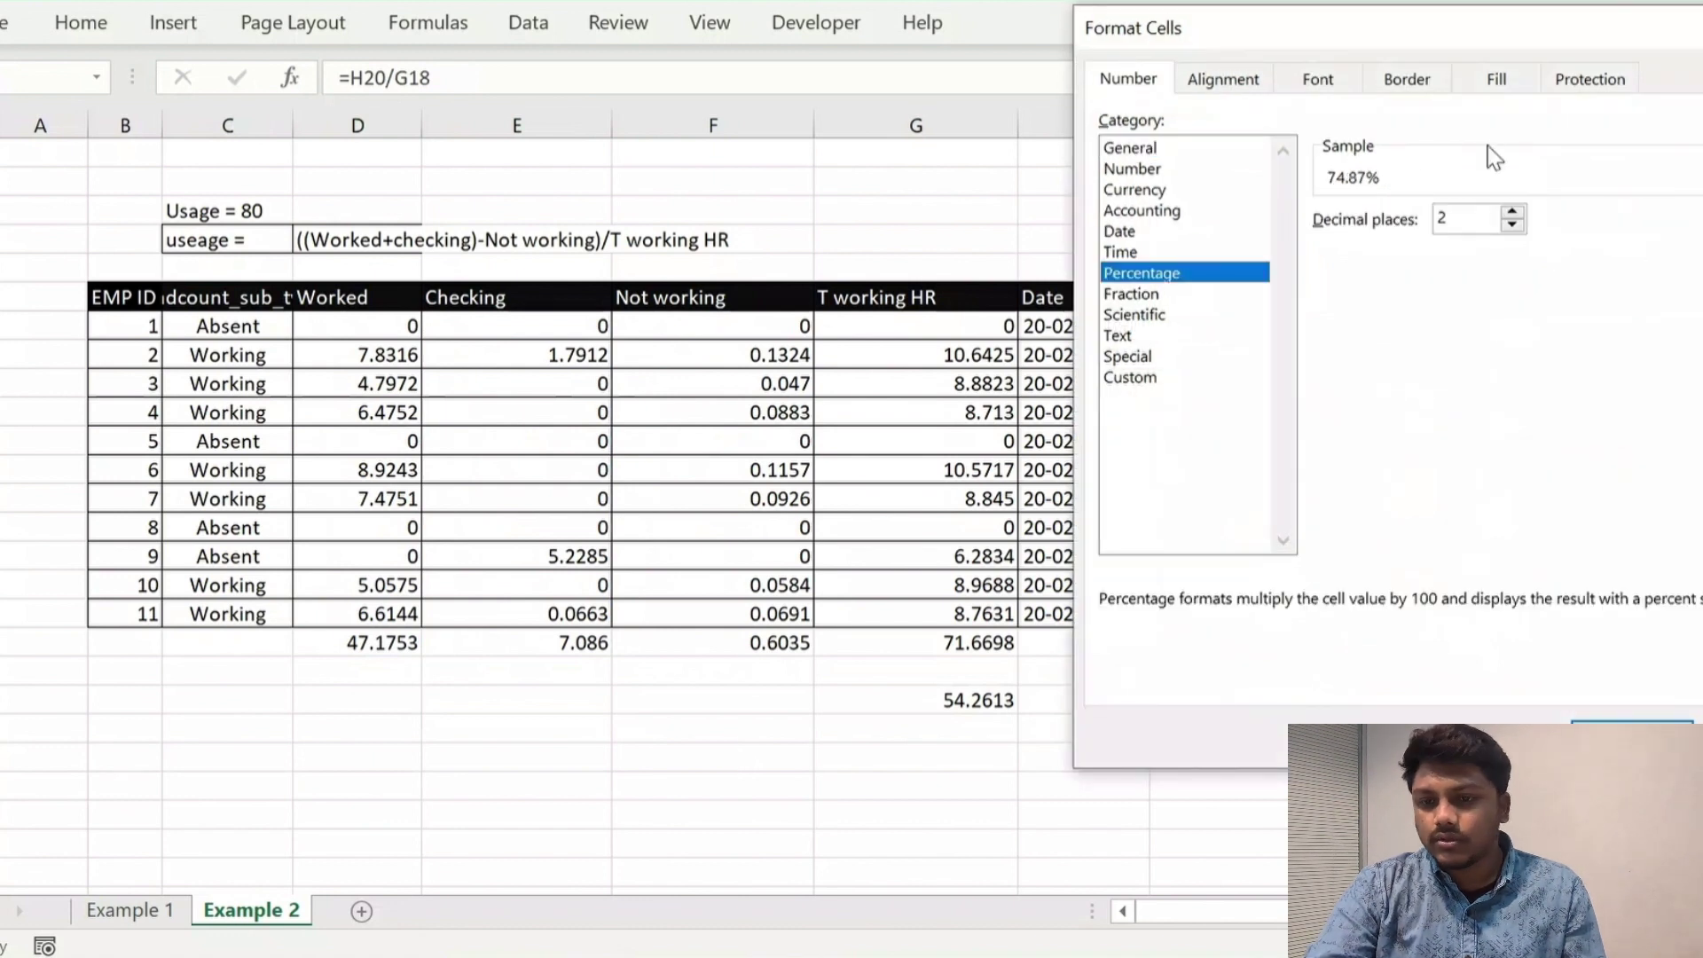
click(1632, 737)
click(1083, 787)
drag(1419, 731, 1304, 703)
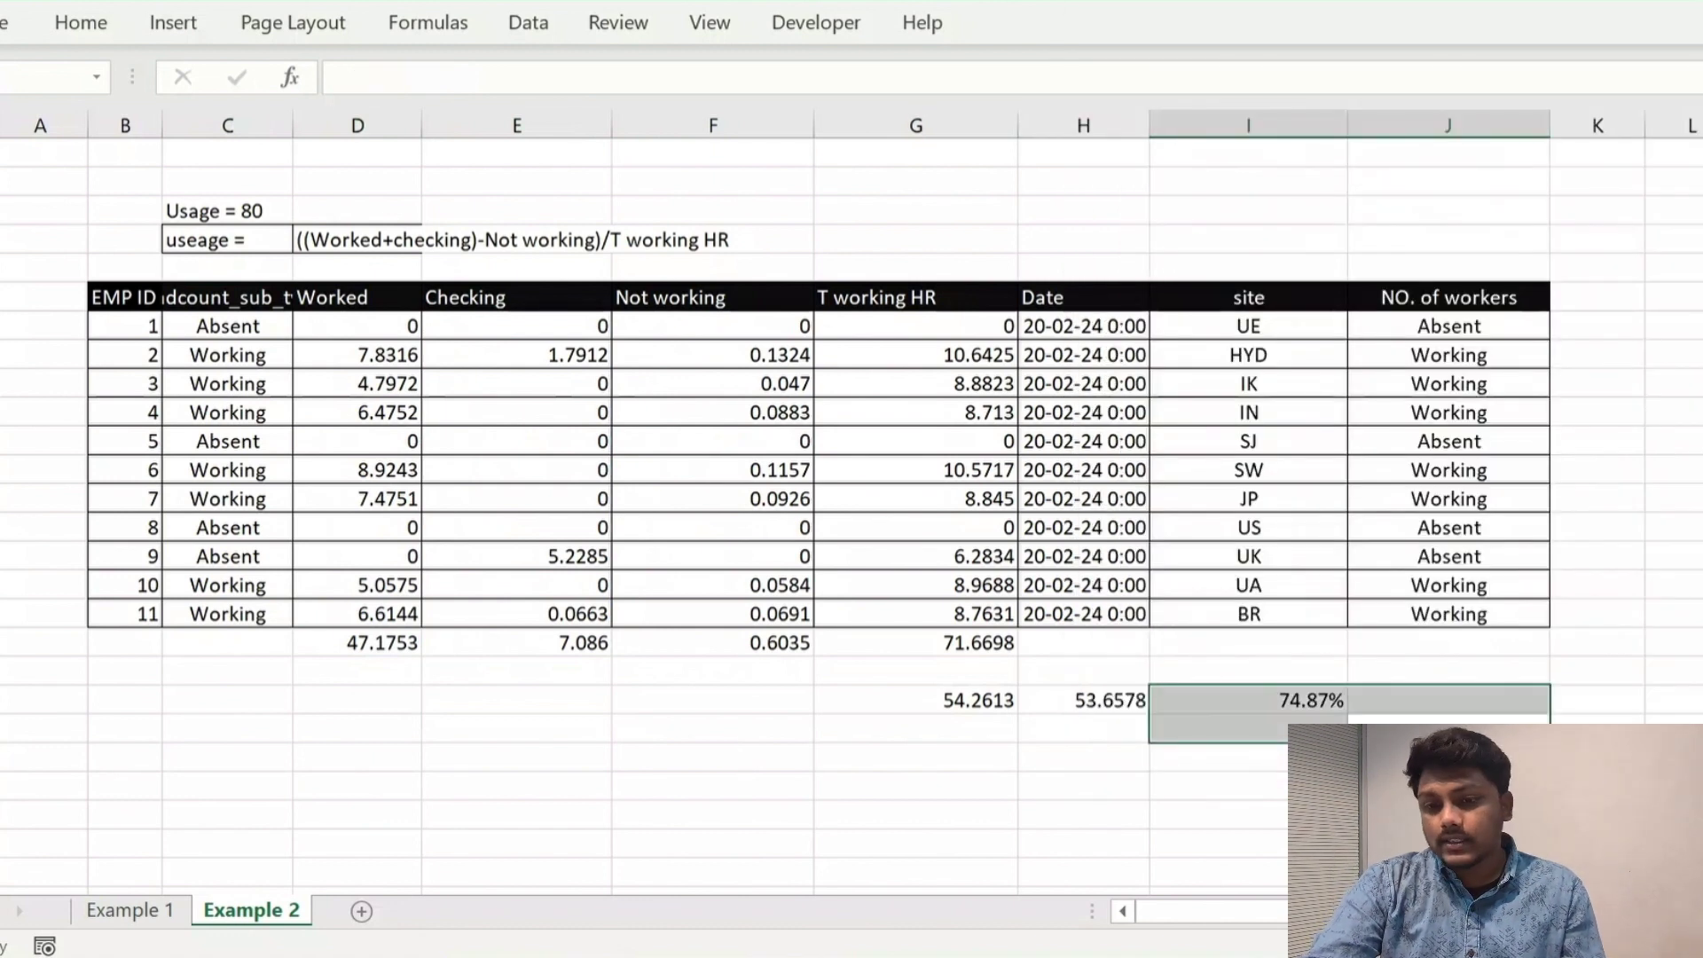
click(1284, 676)
click(1410, 730)
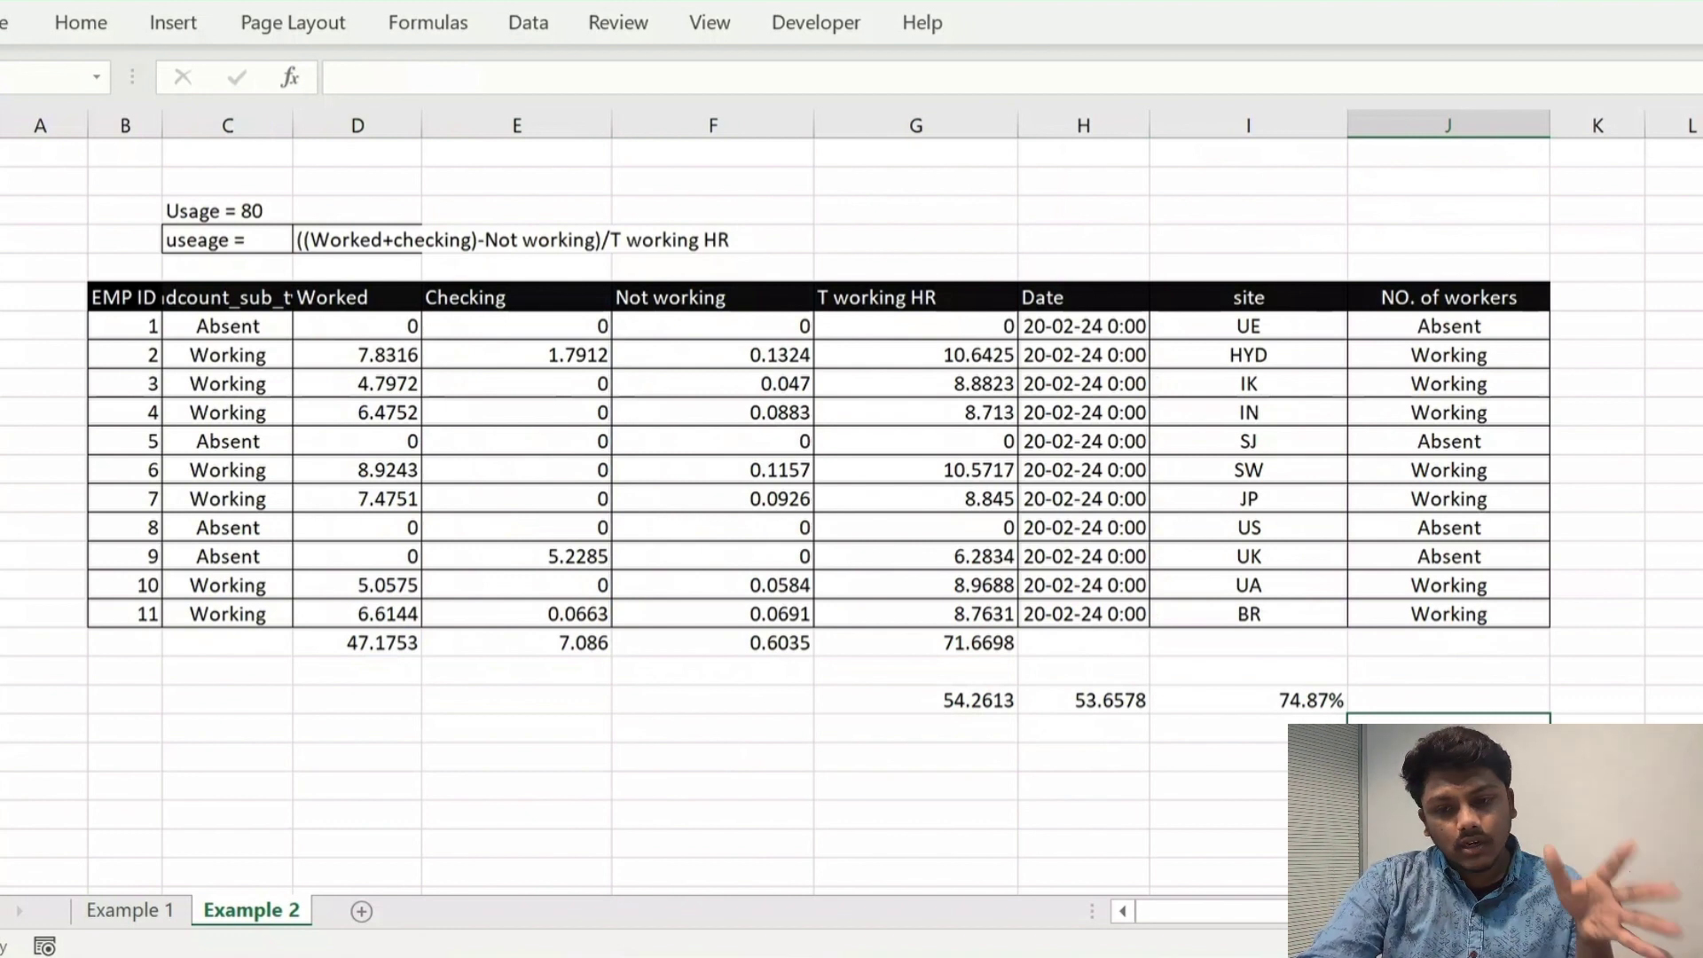
- Create a PivotTable from 'Example 2'!$B$6:$J$18 on the existing worksheet at cell D21
click(326, 742)
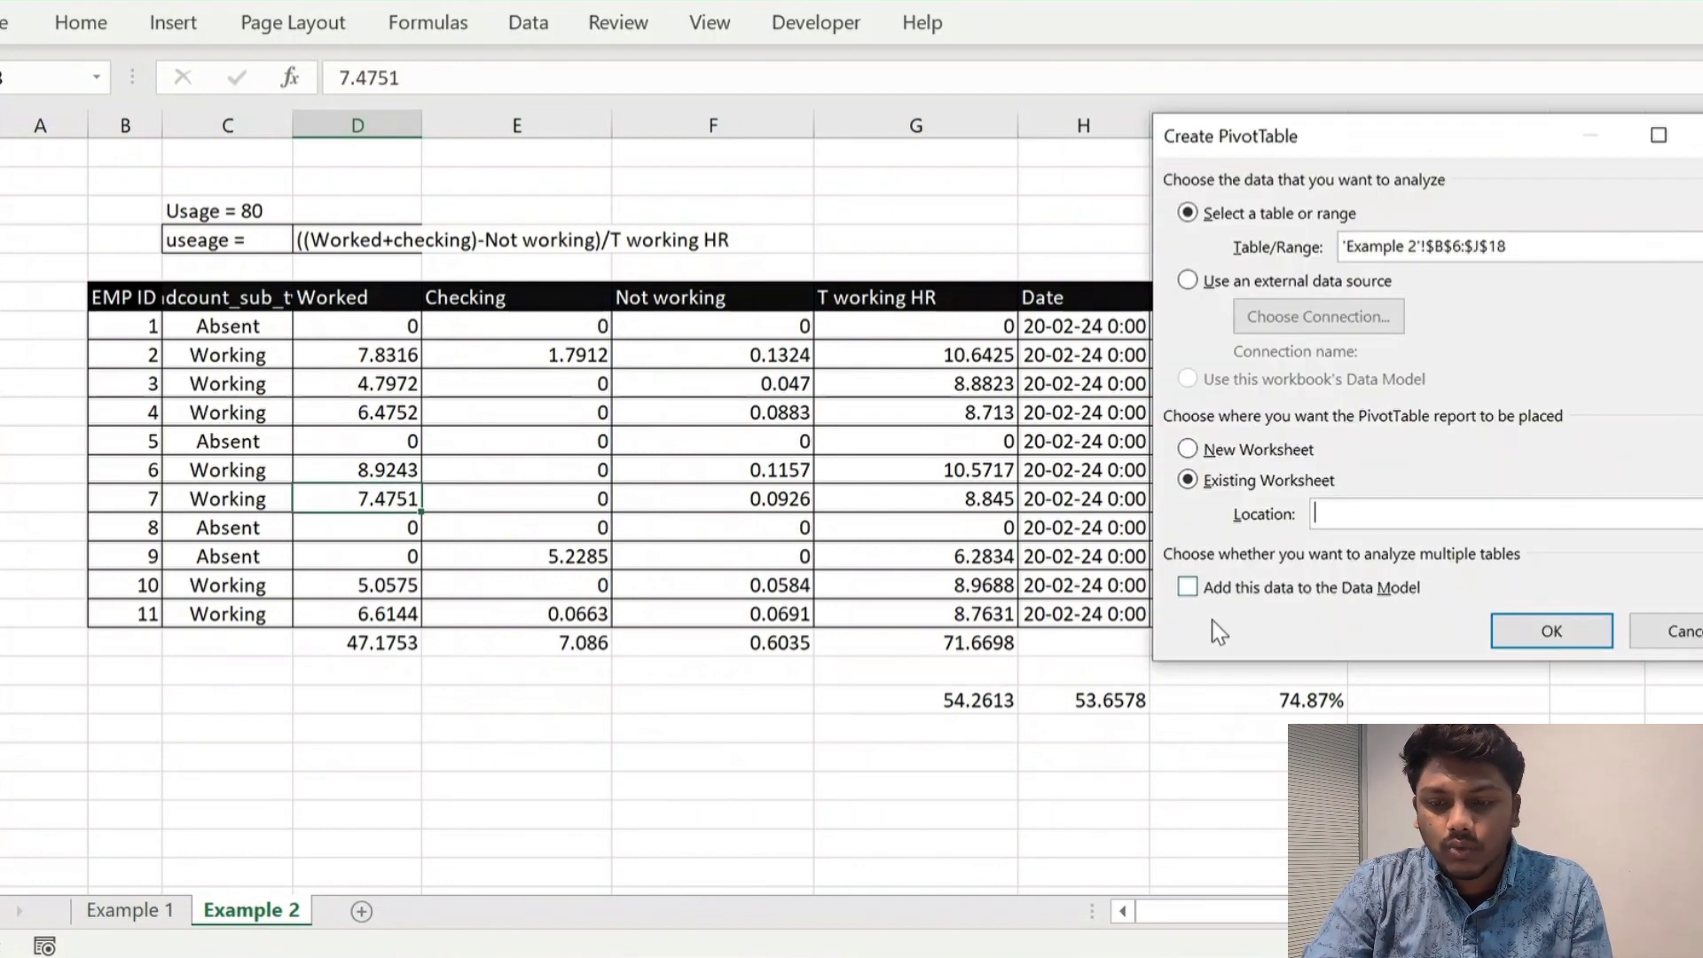
click(356, 728)
click(1551, 630)
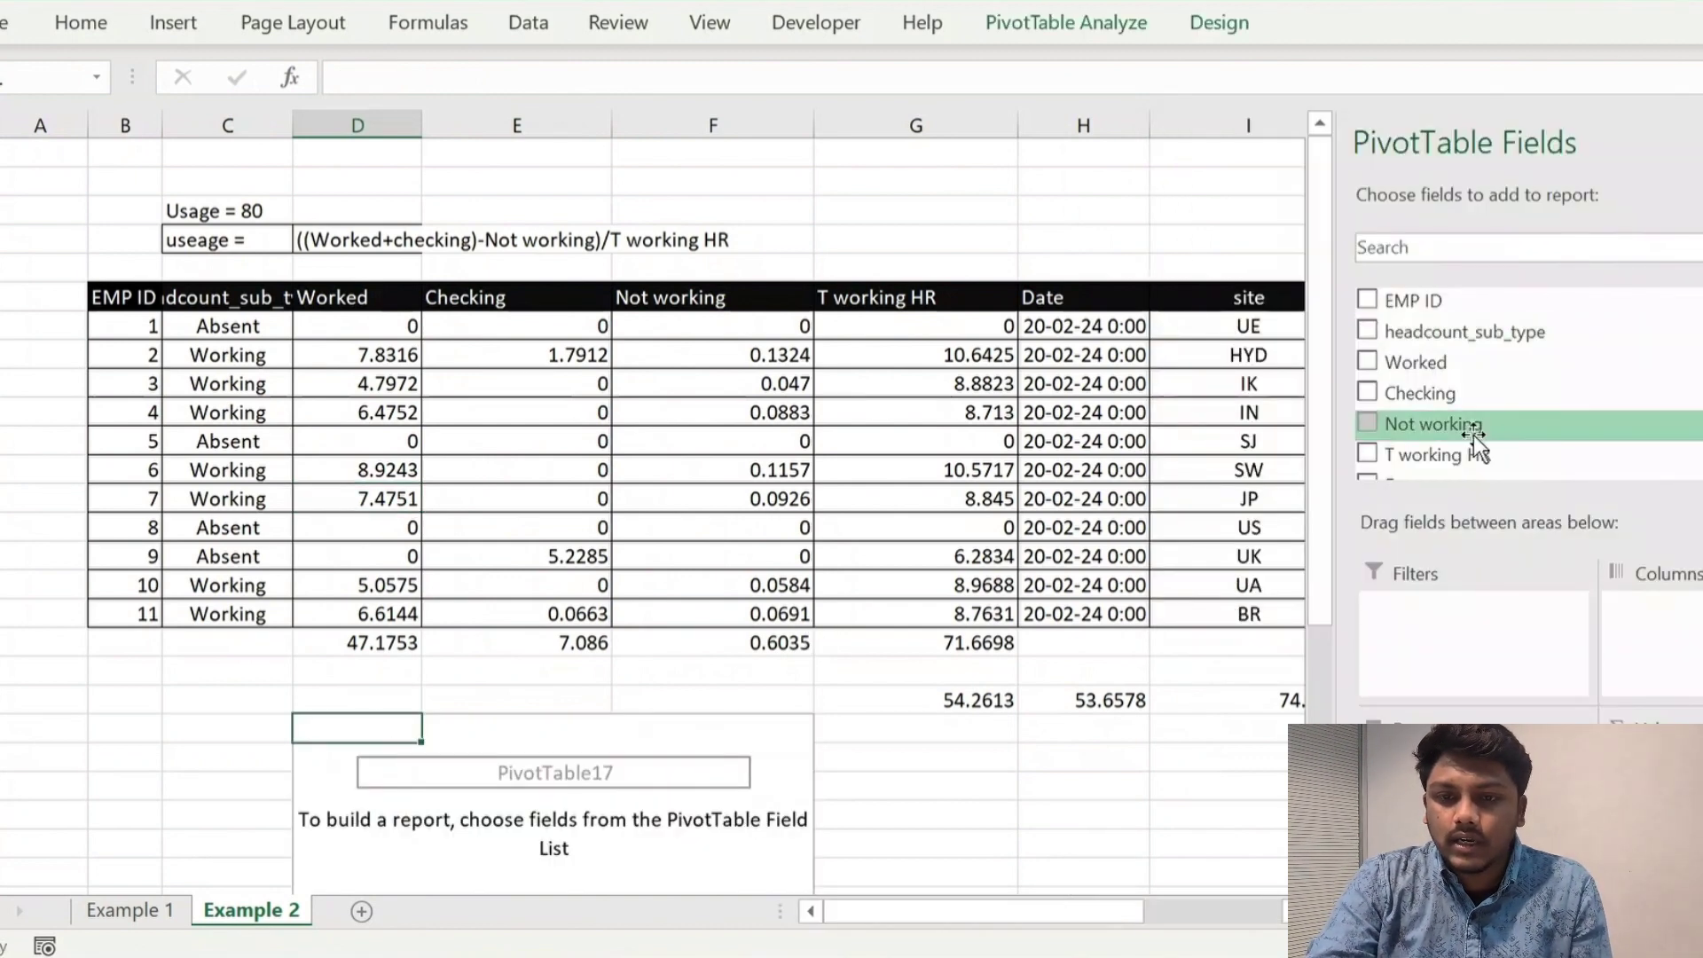
- Start a new calculated field for the PivotTable and name it U
click(1066, 44)
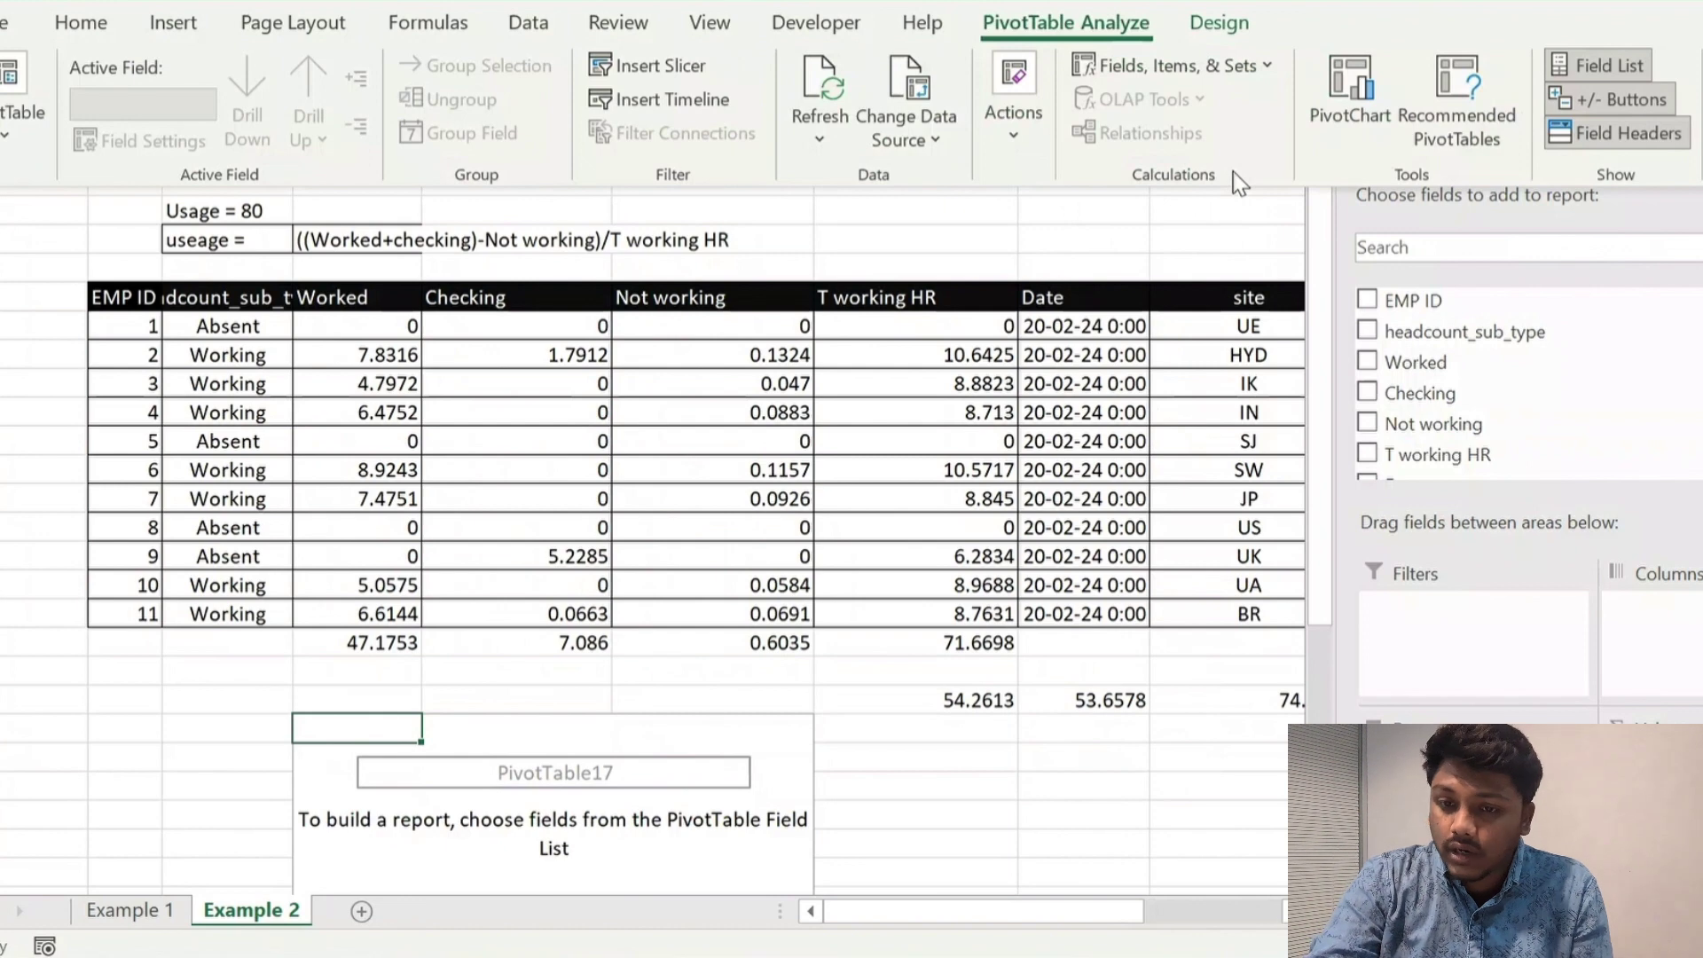
click(1081, 65)
click(1246, 111)
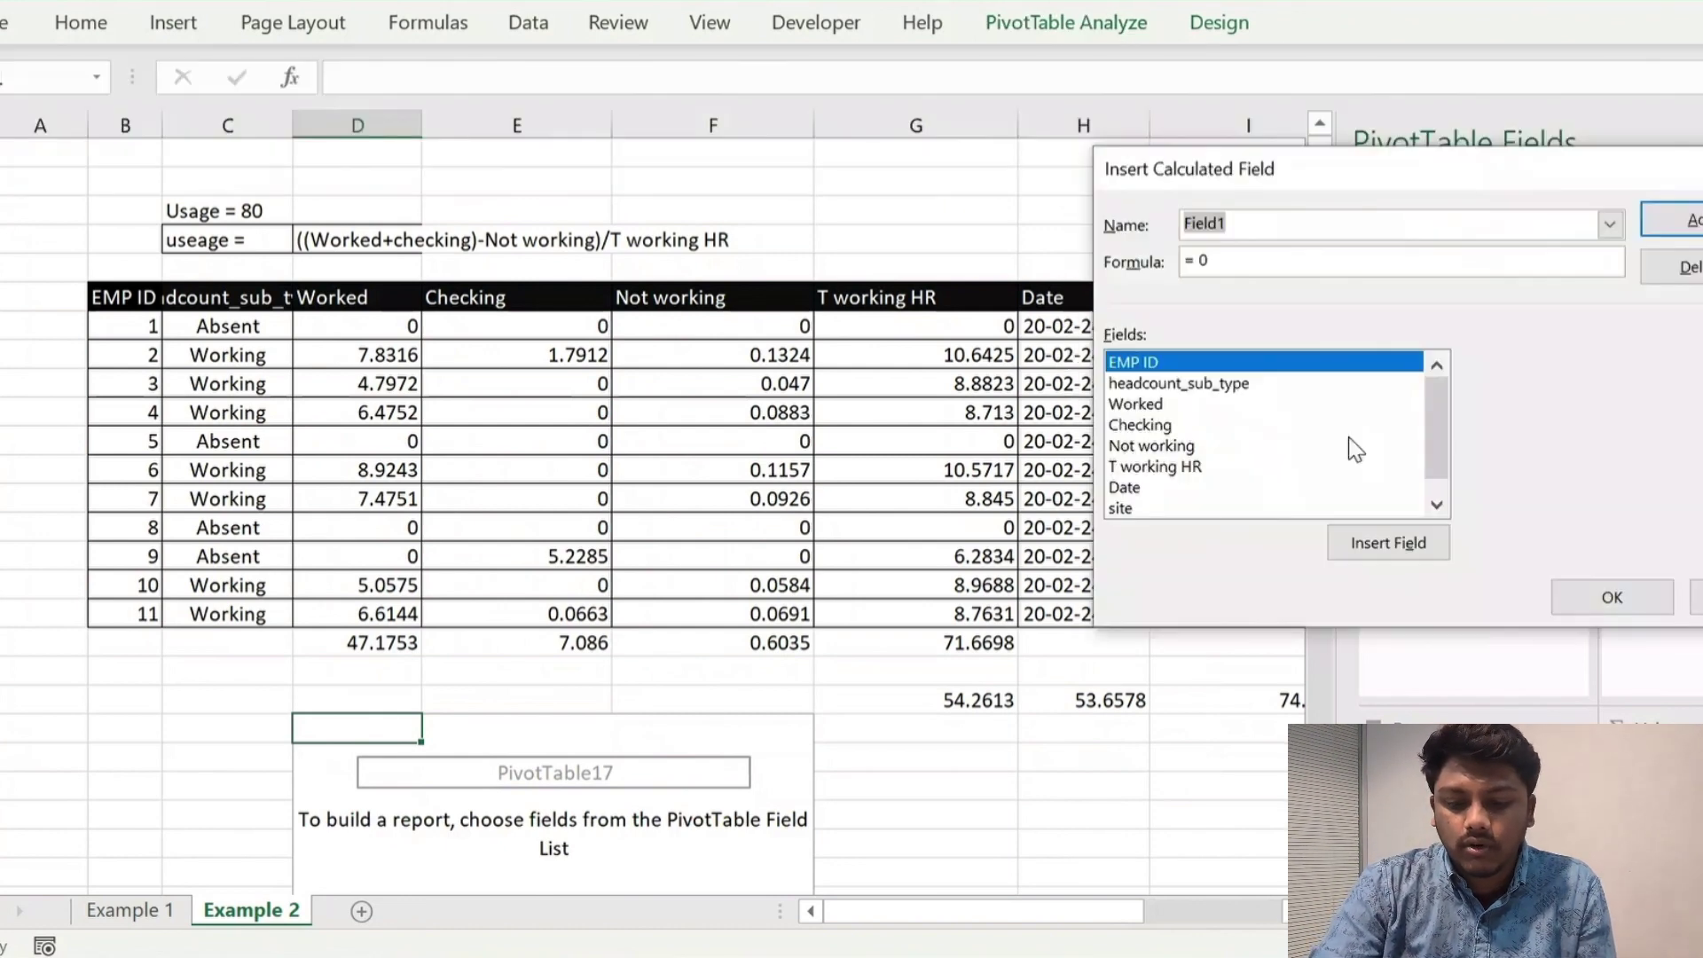
click(1280, 221)
text(U)
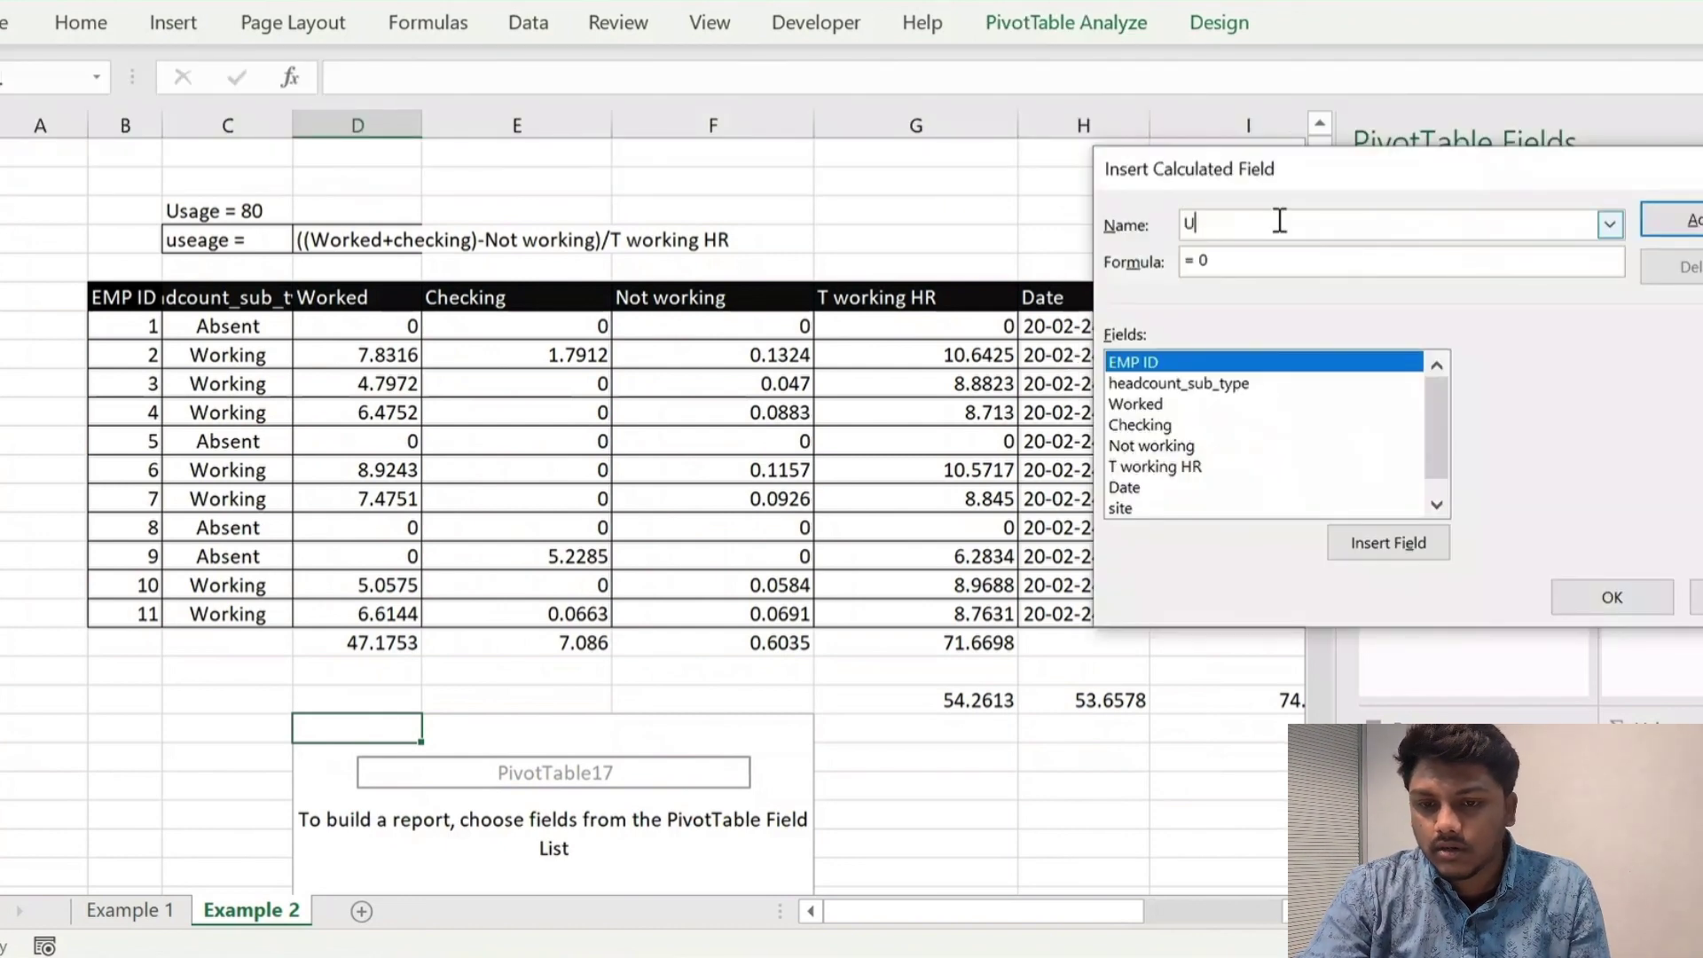
click(1263, 390)
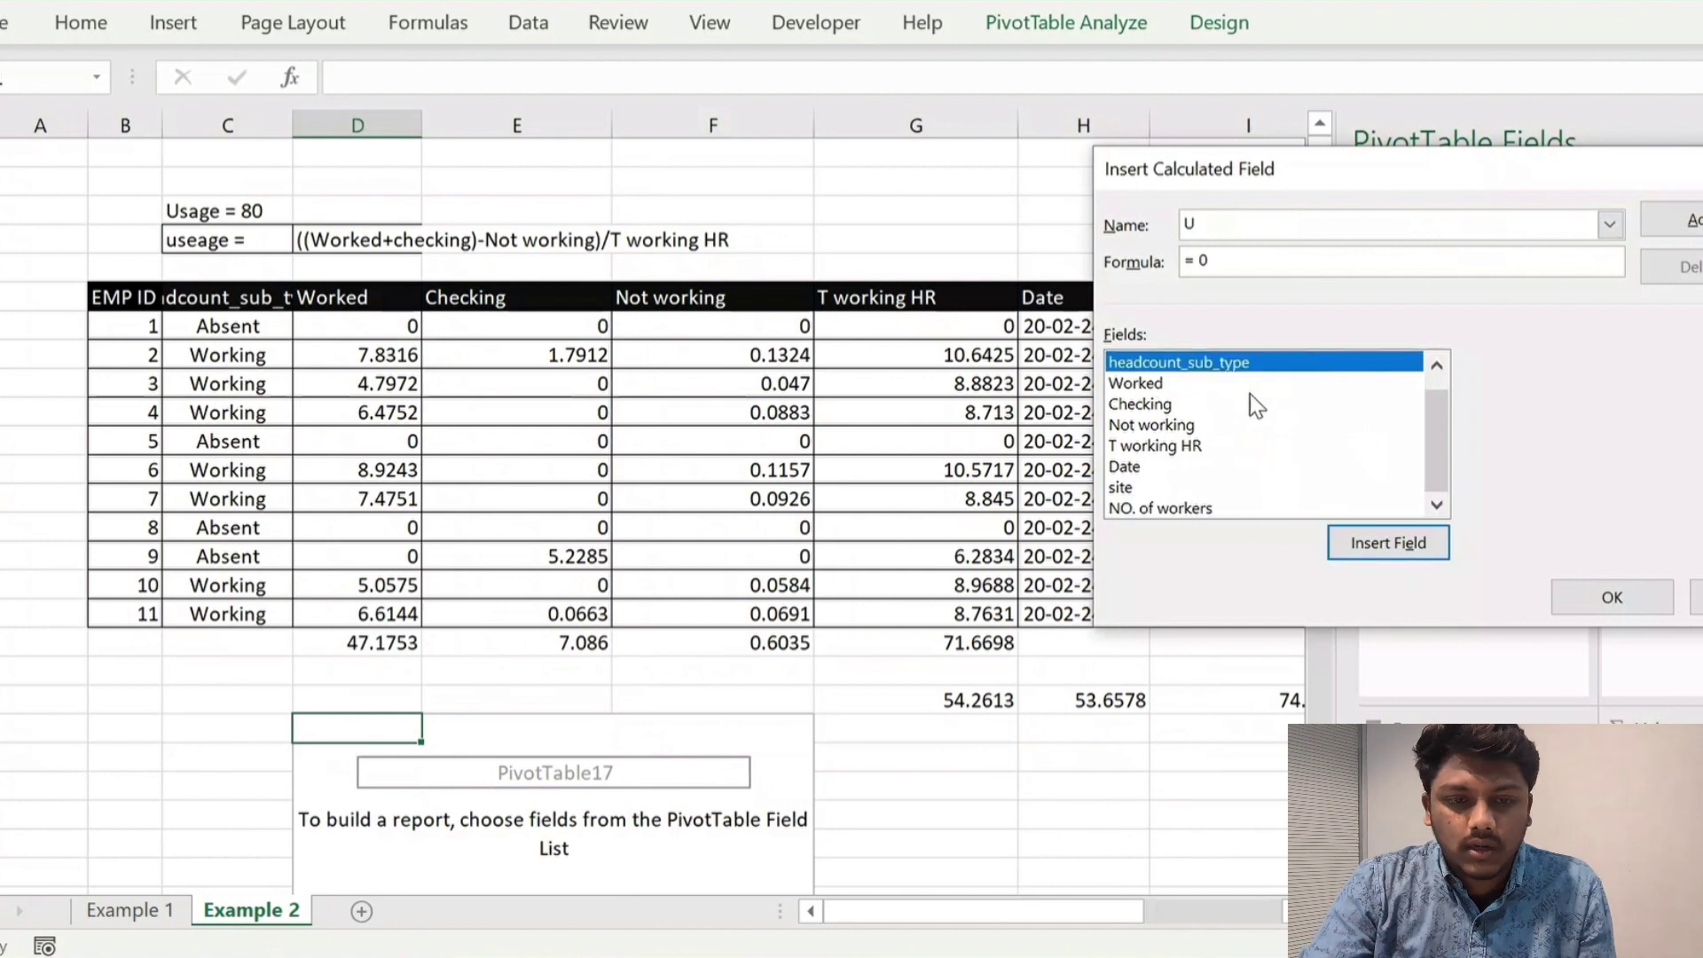
- Replace the default 0 in the field's formula with the opening part ((Worked+Checking)
click(1238, 262)
key(BackSpace)
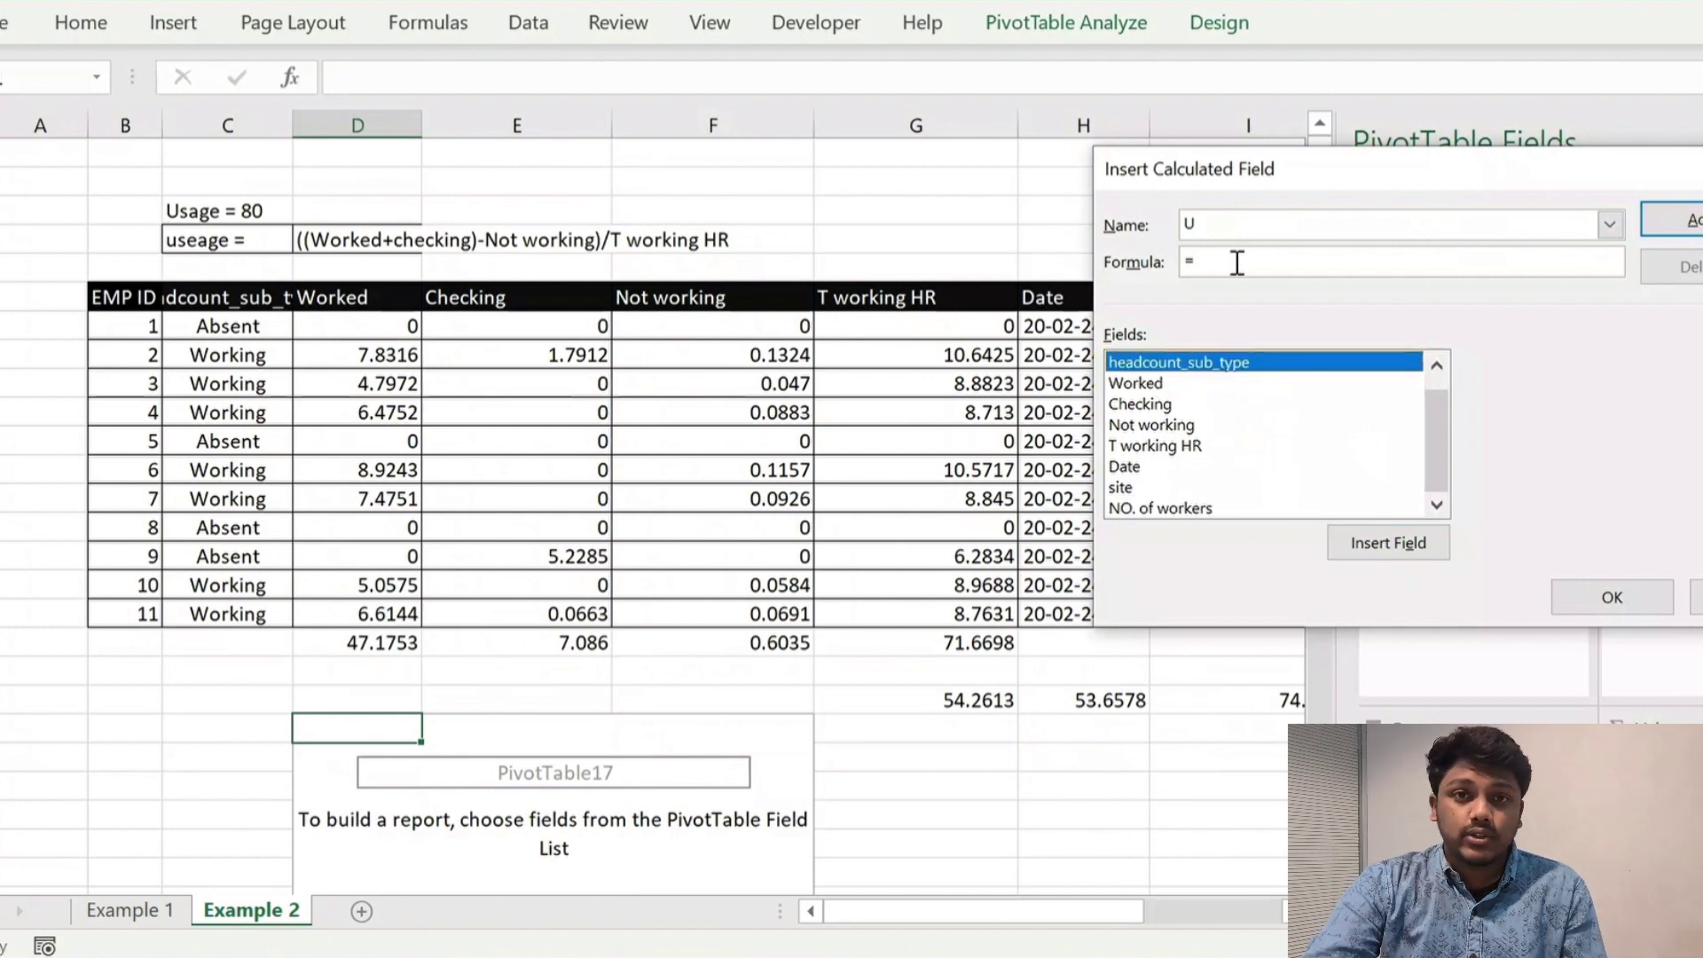
text((()
click(1237, 384)
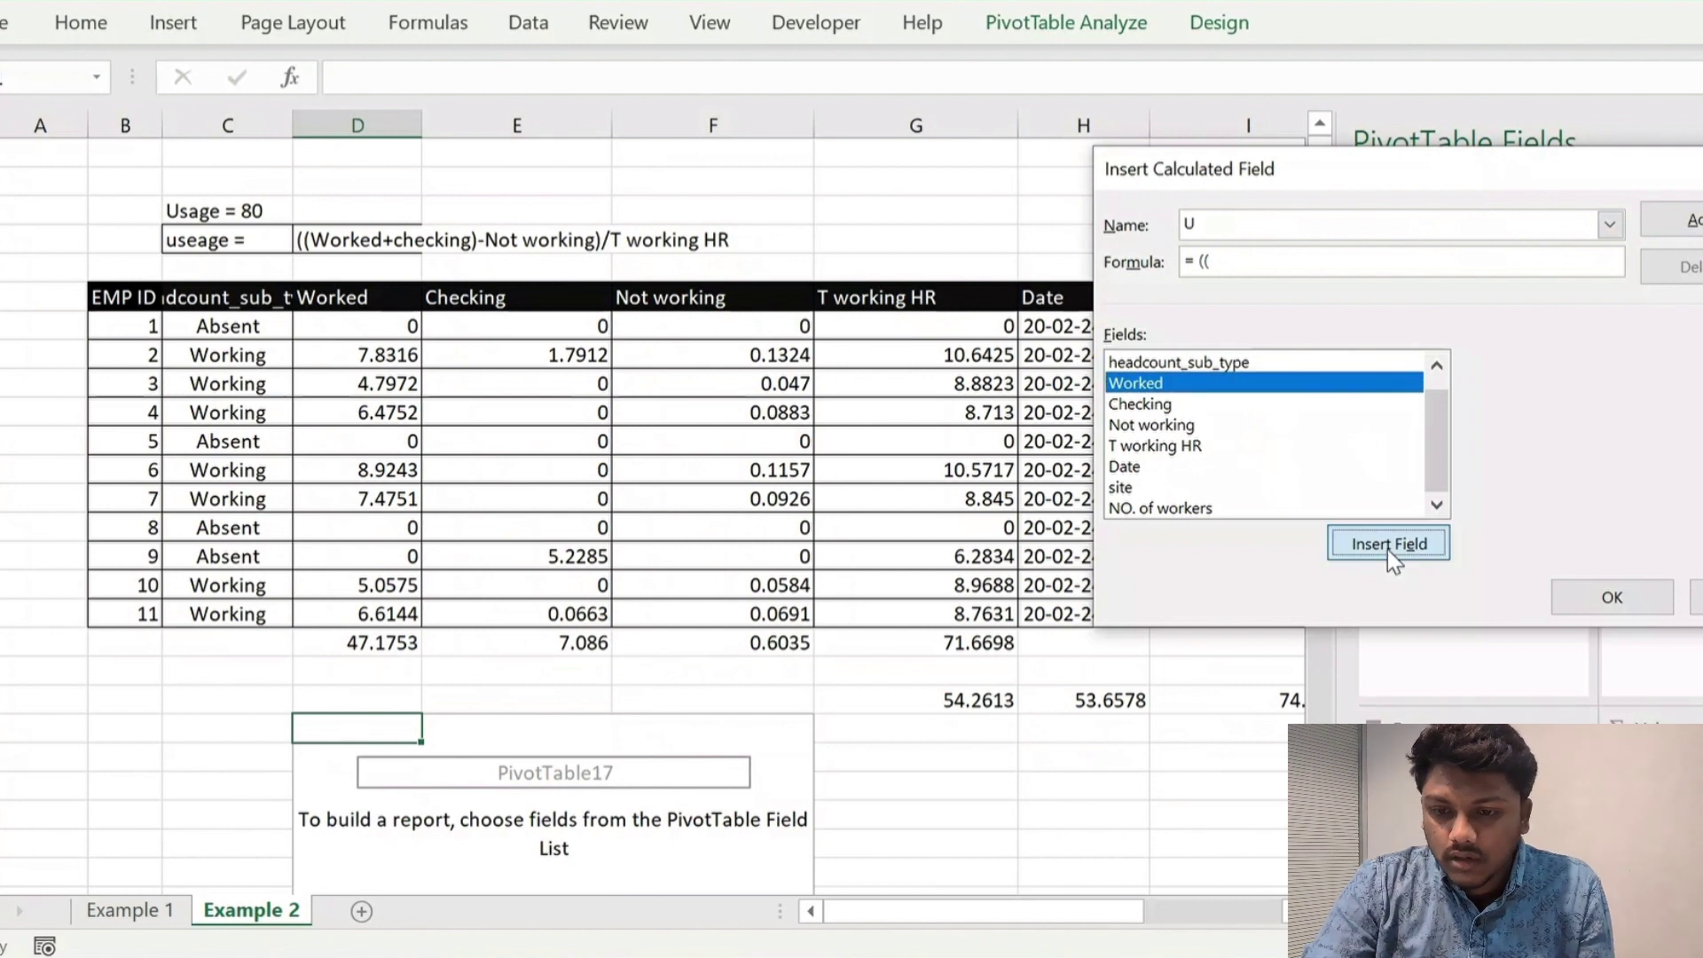
click(1387, 550)
text(+)
click(1246, 404)
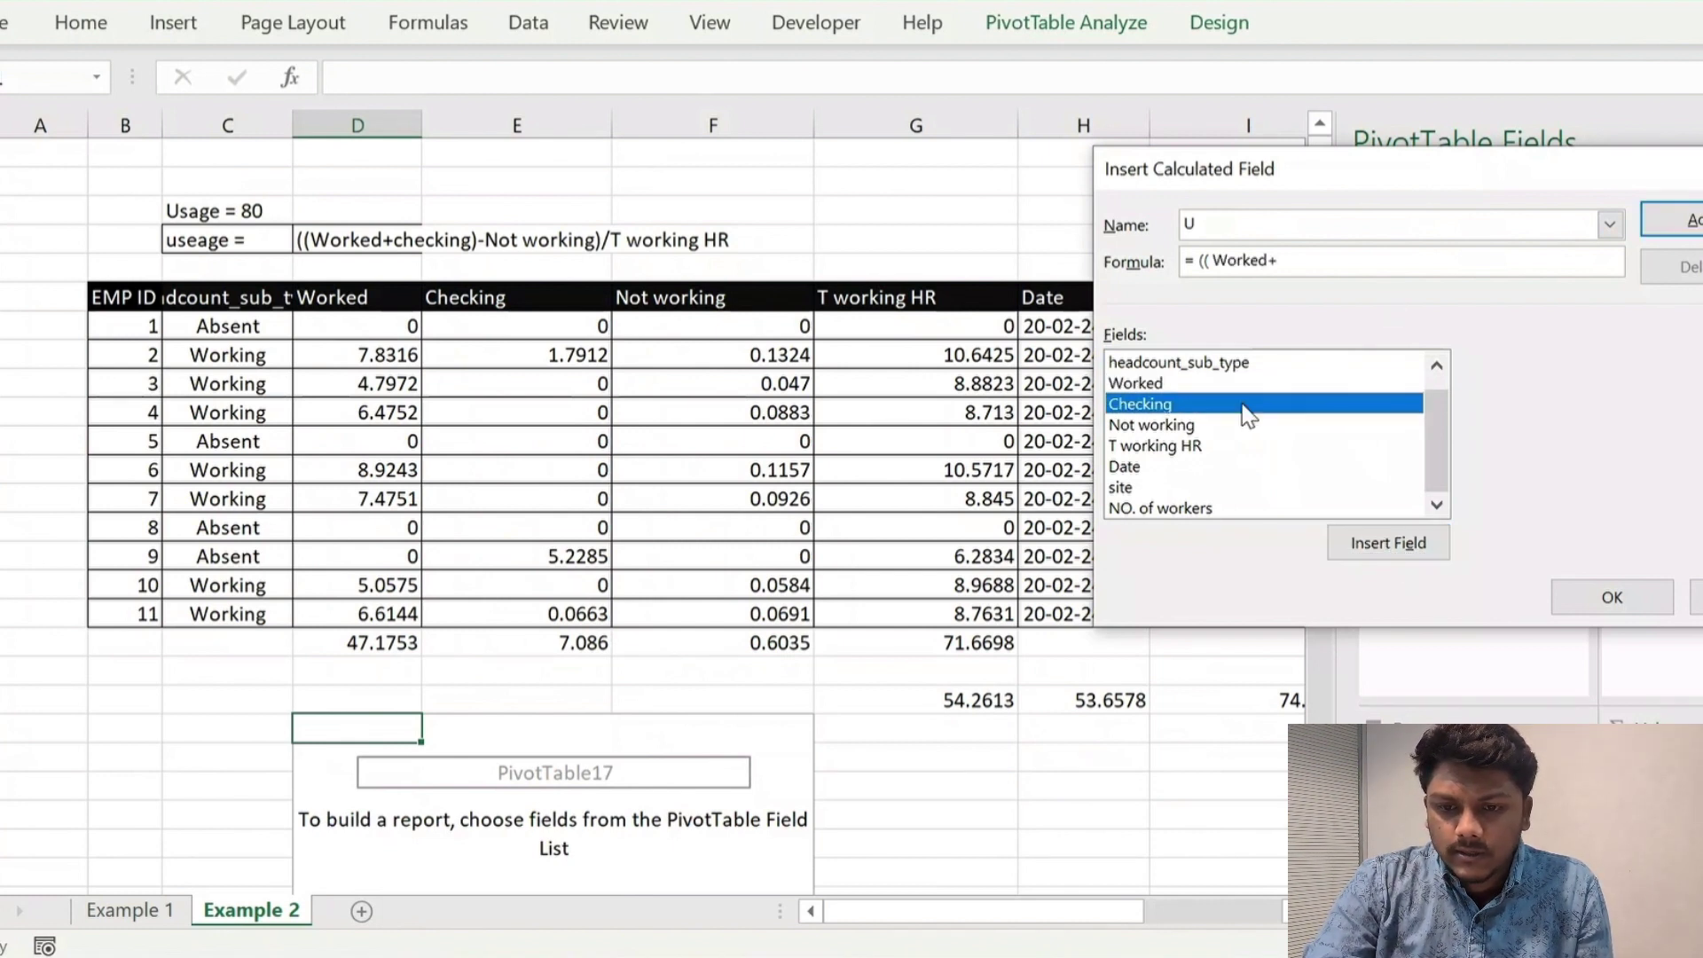
click(1361, 542)
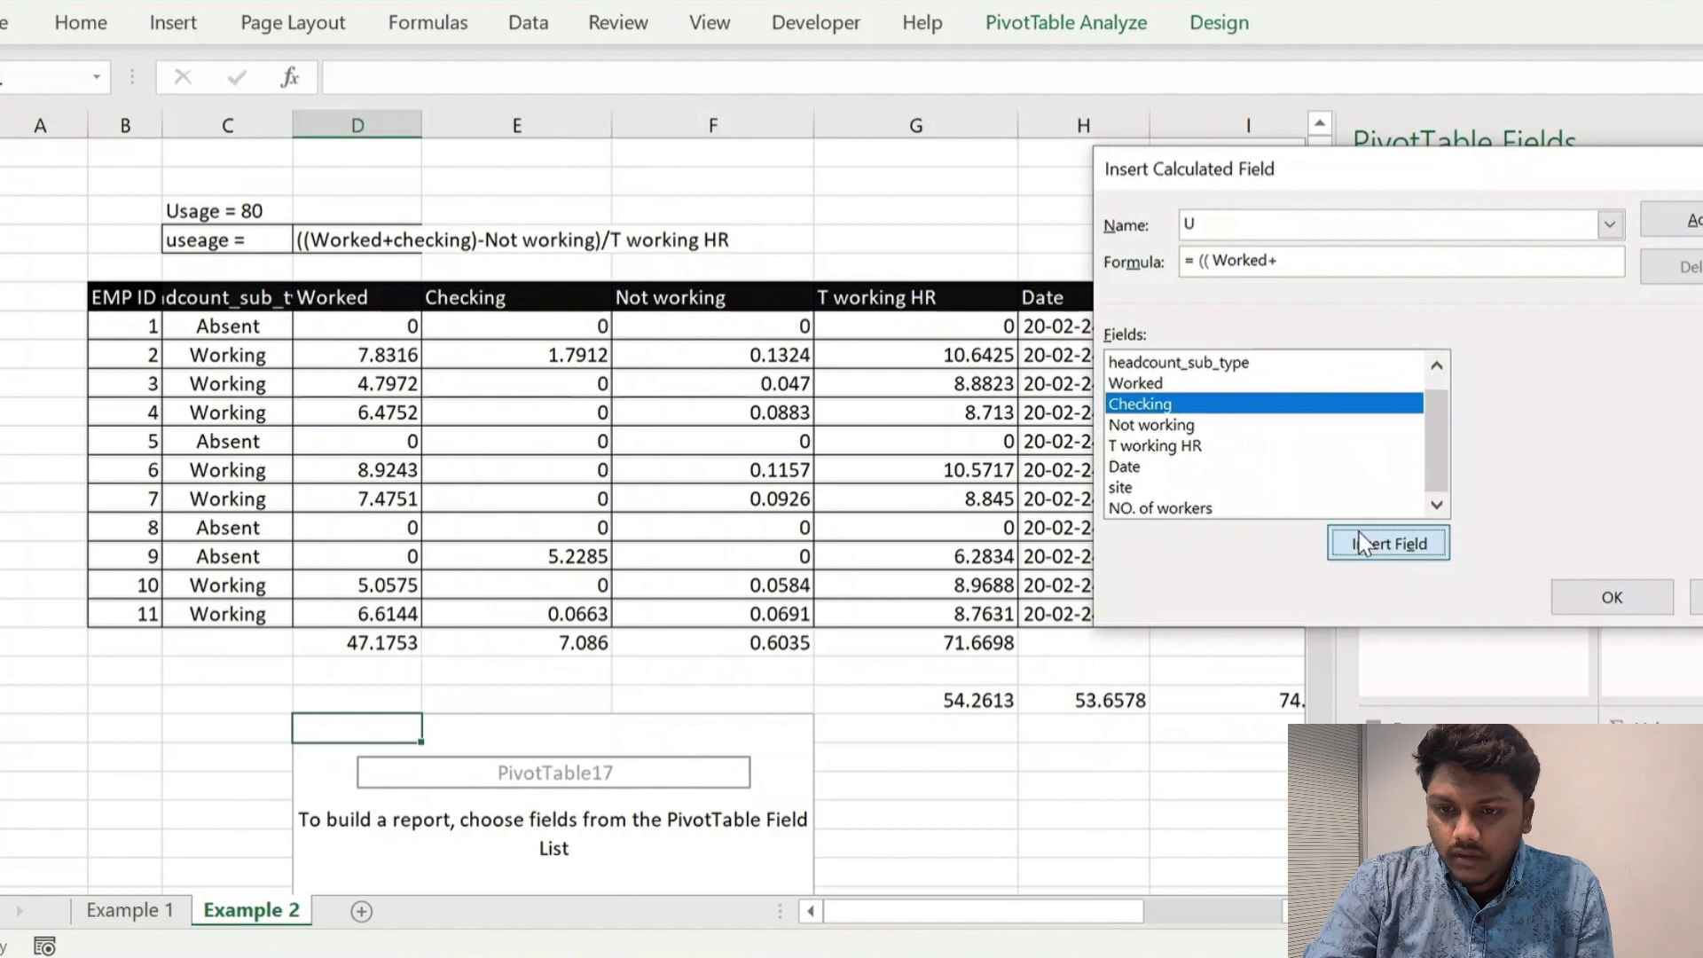
text())
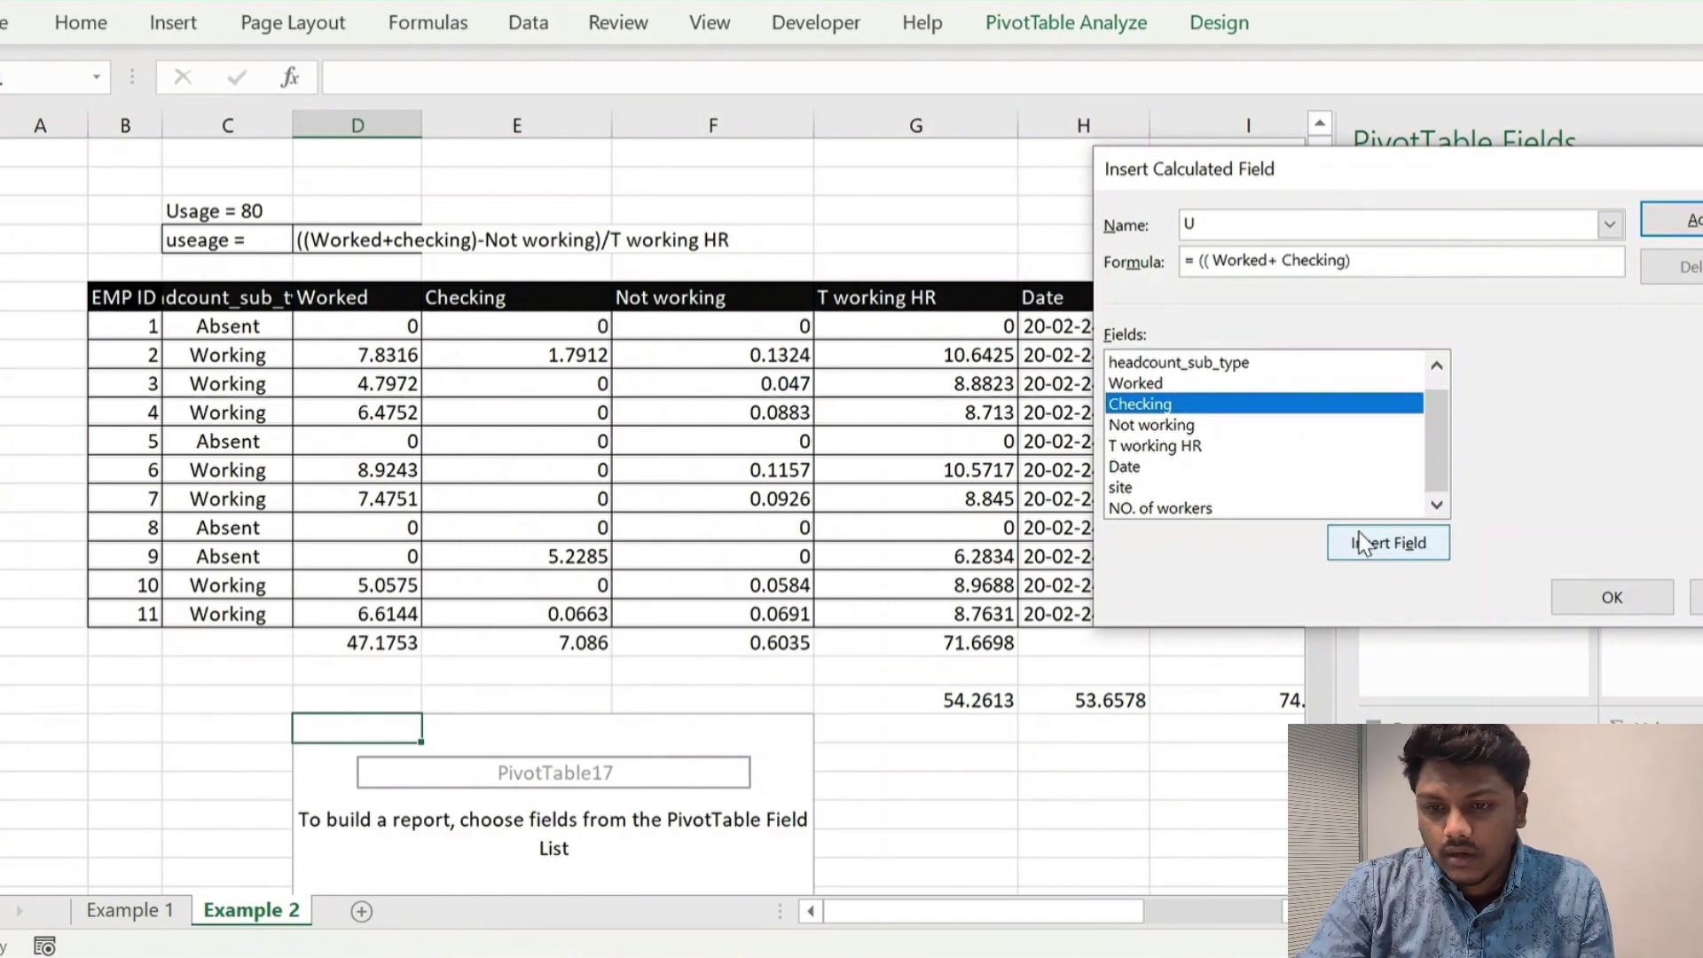
- Complete the calculated field's formula by subtracting 'Not working', closing the parenthesis and dividing by 'T working HR'
text(-)
click(1304, 424)
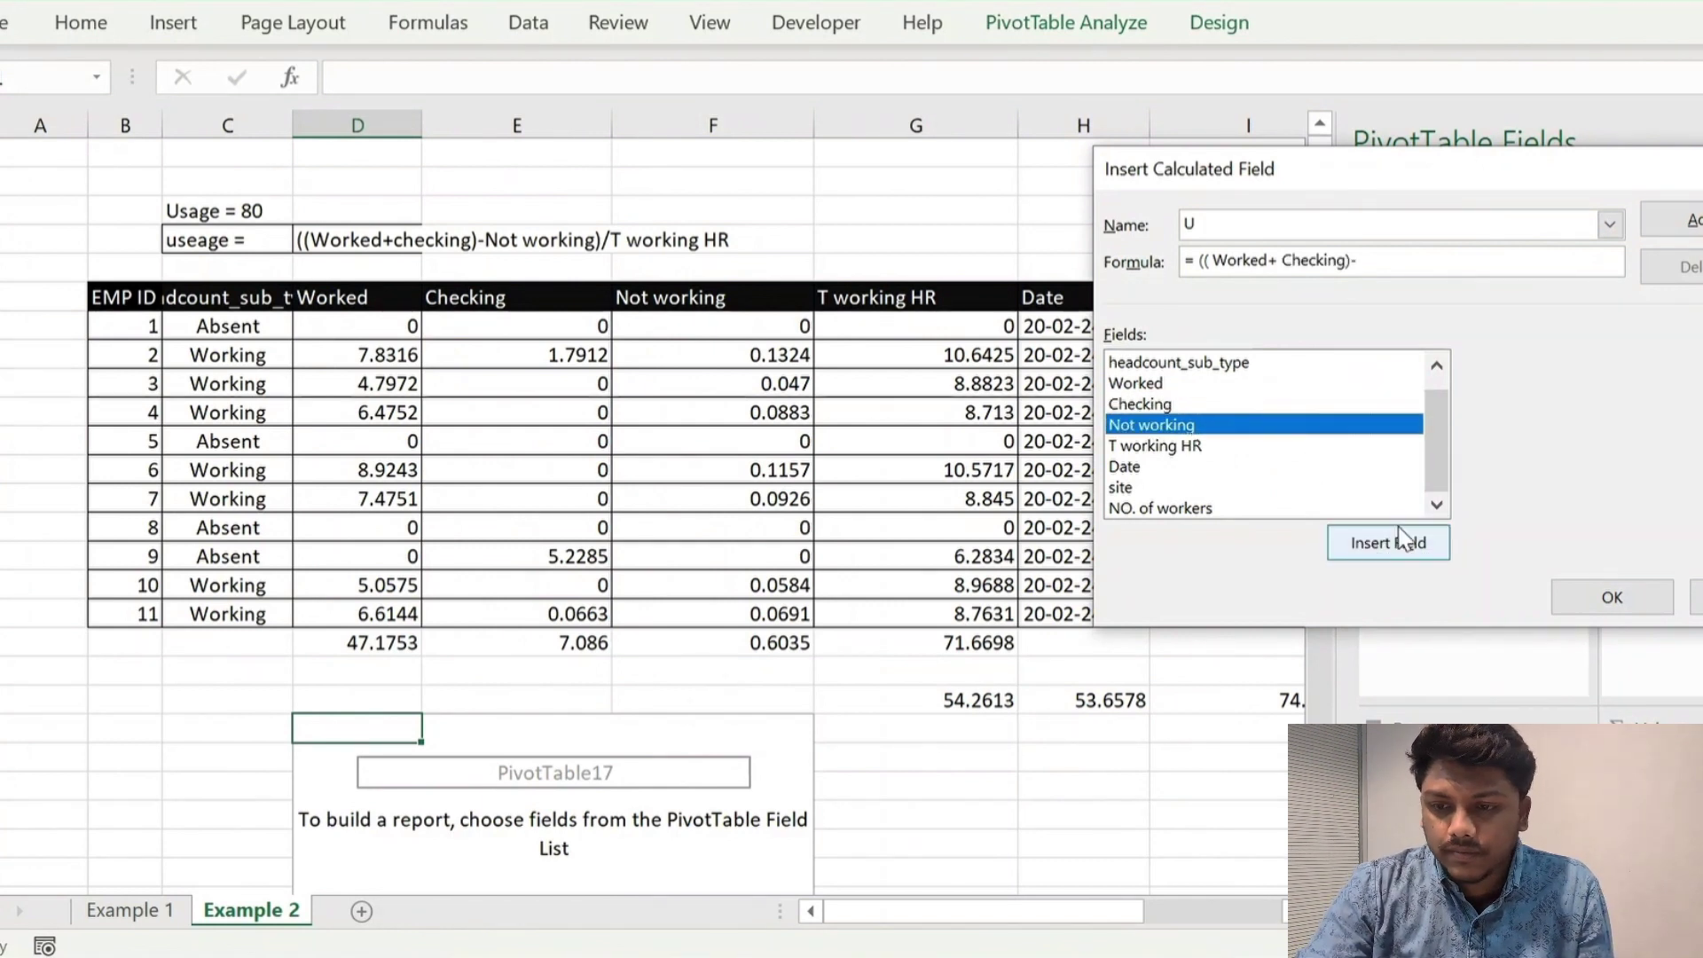
click(1400, 534)
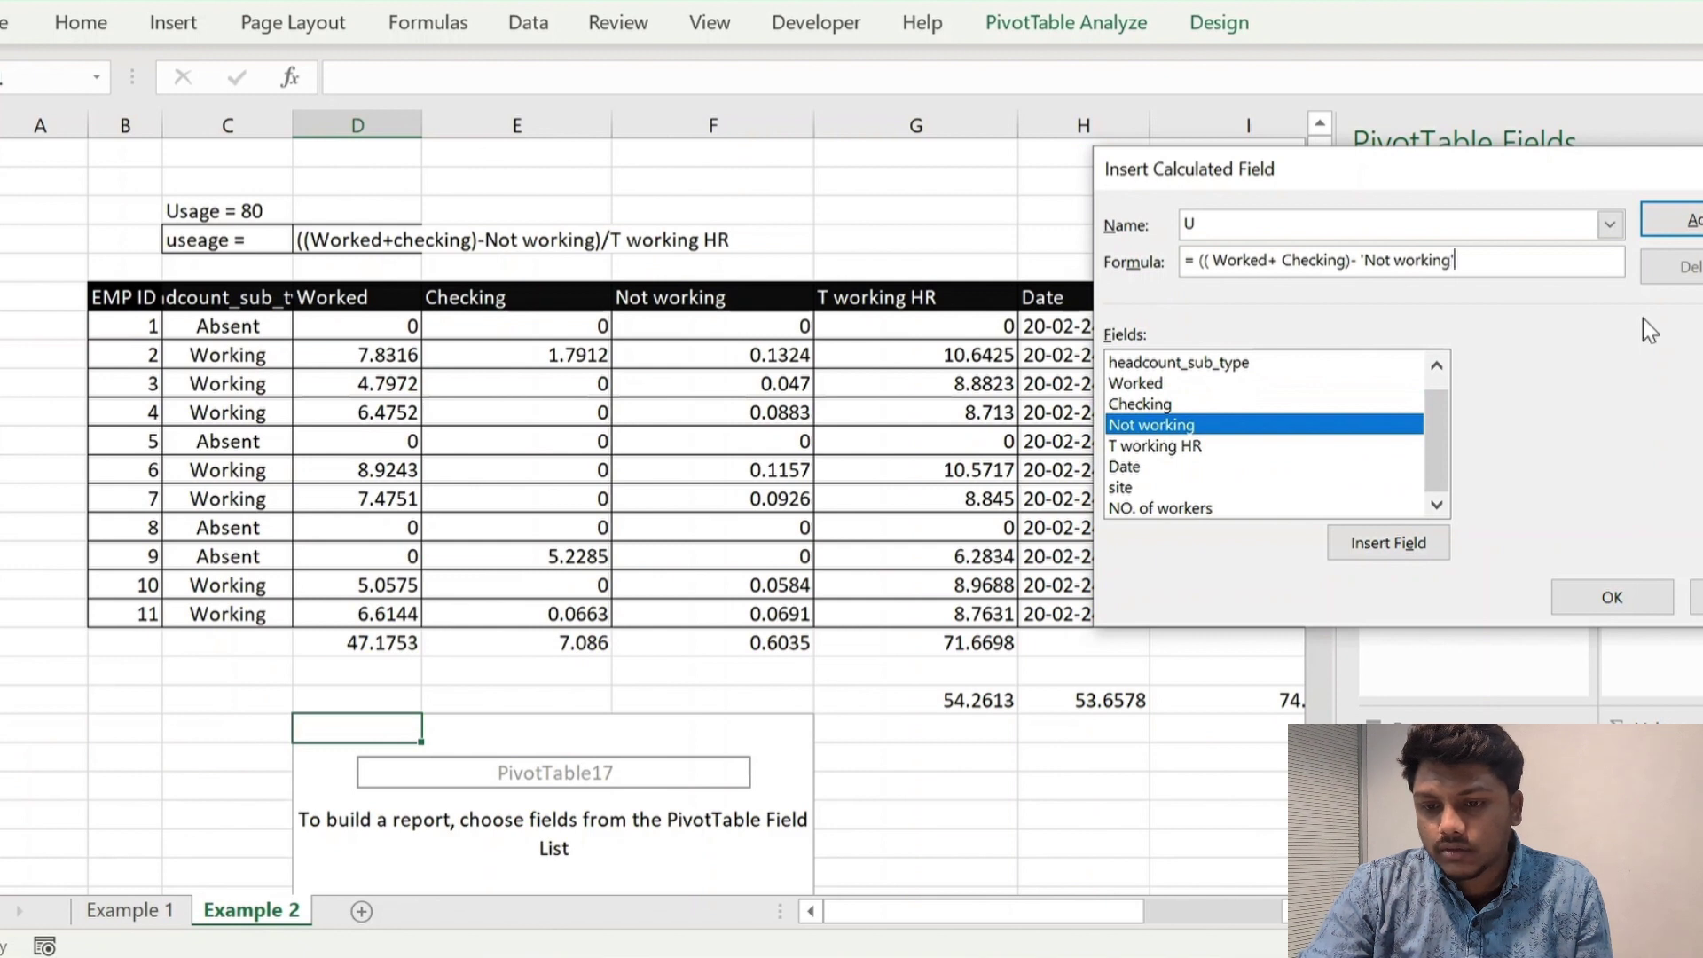
text()/)
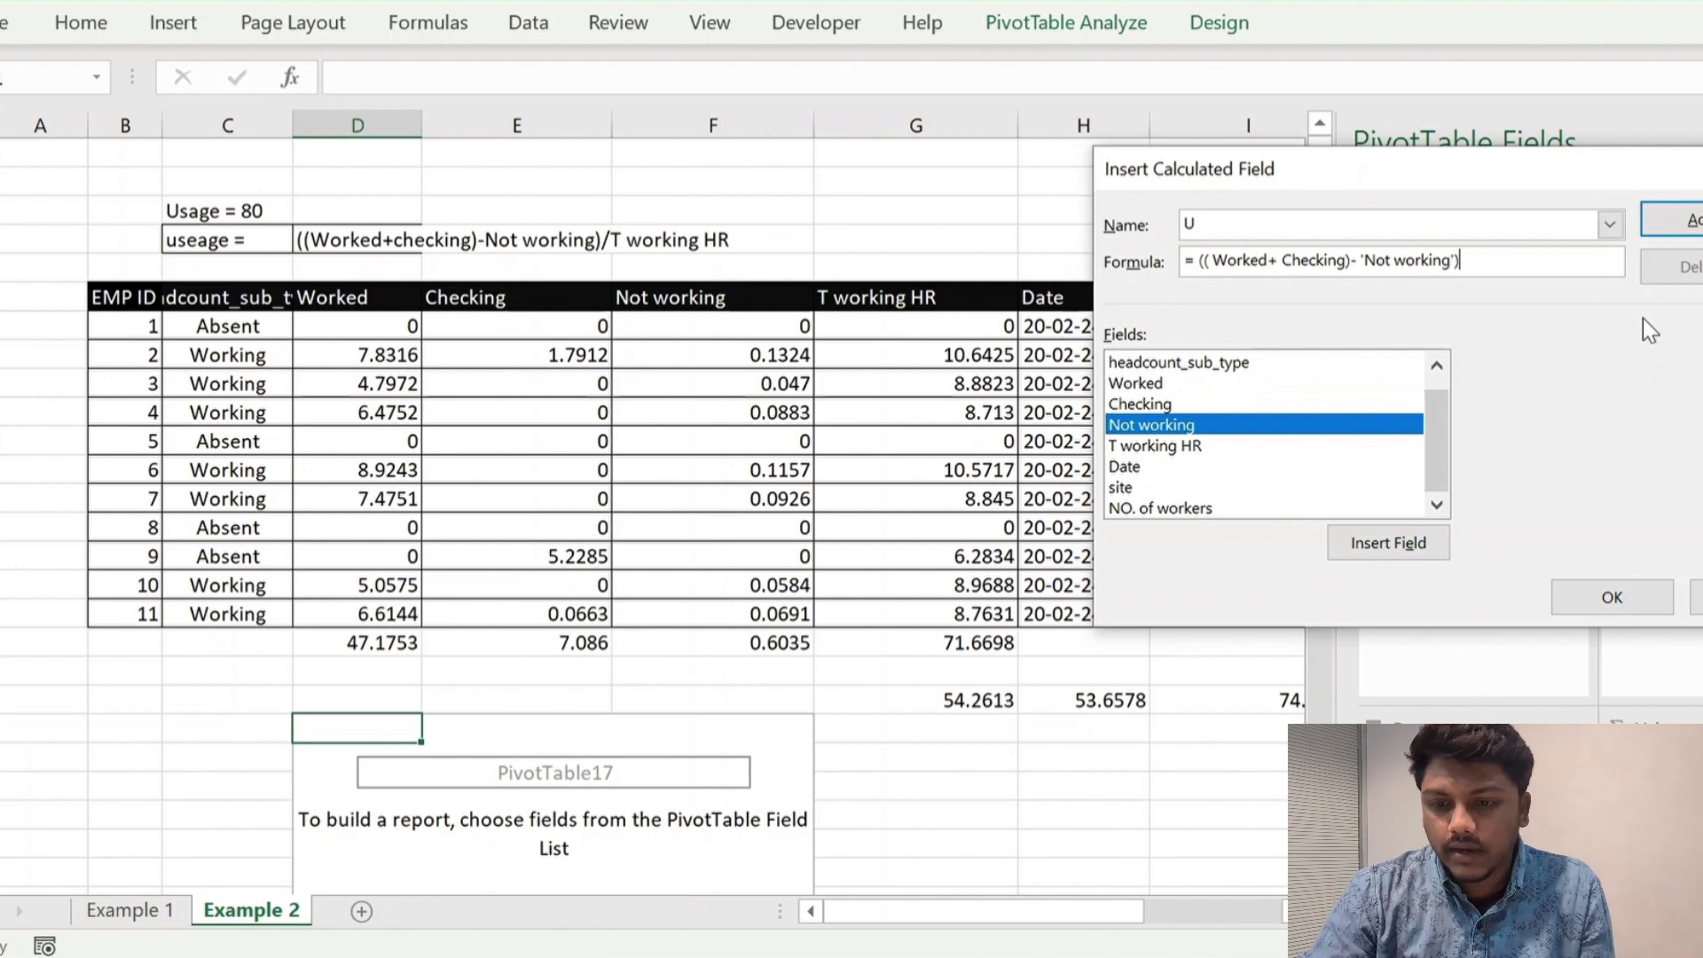
click(1300, 448)
click(1437, 542)
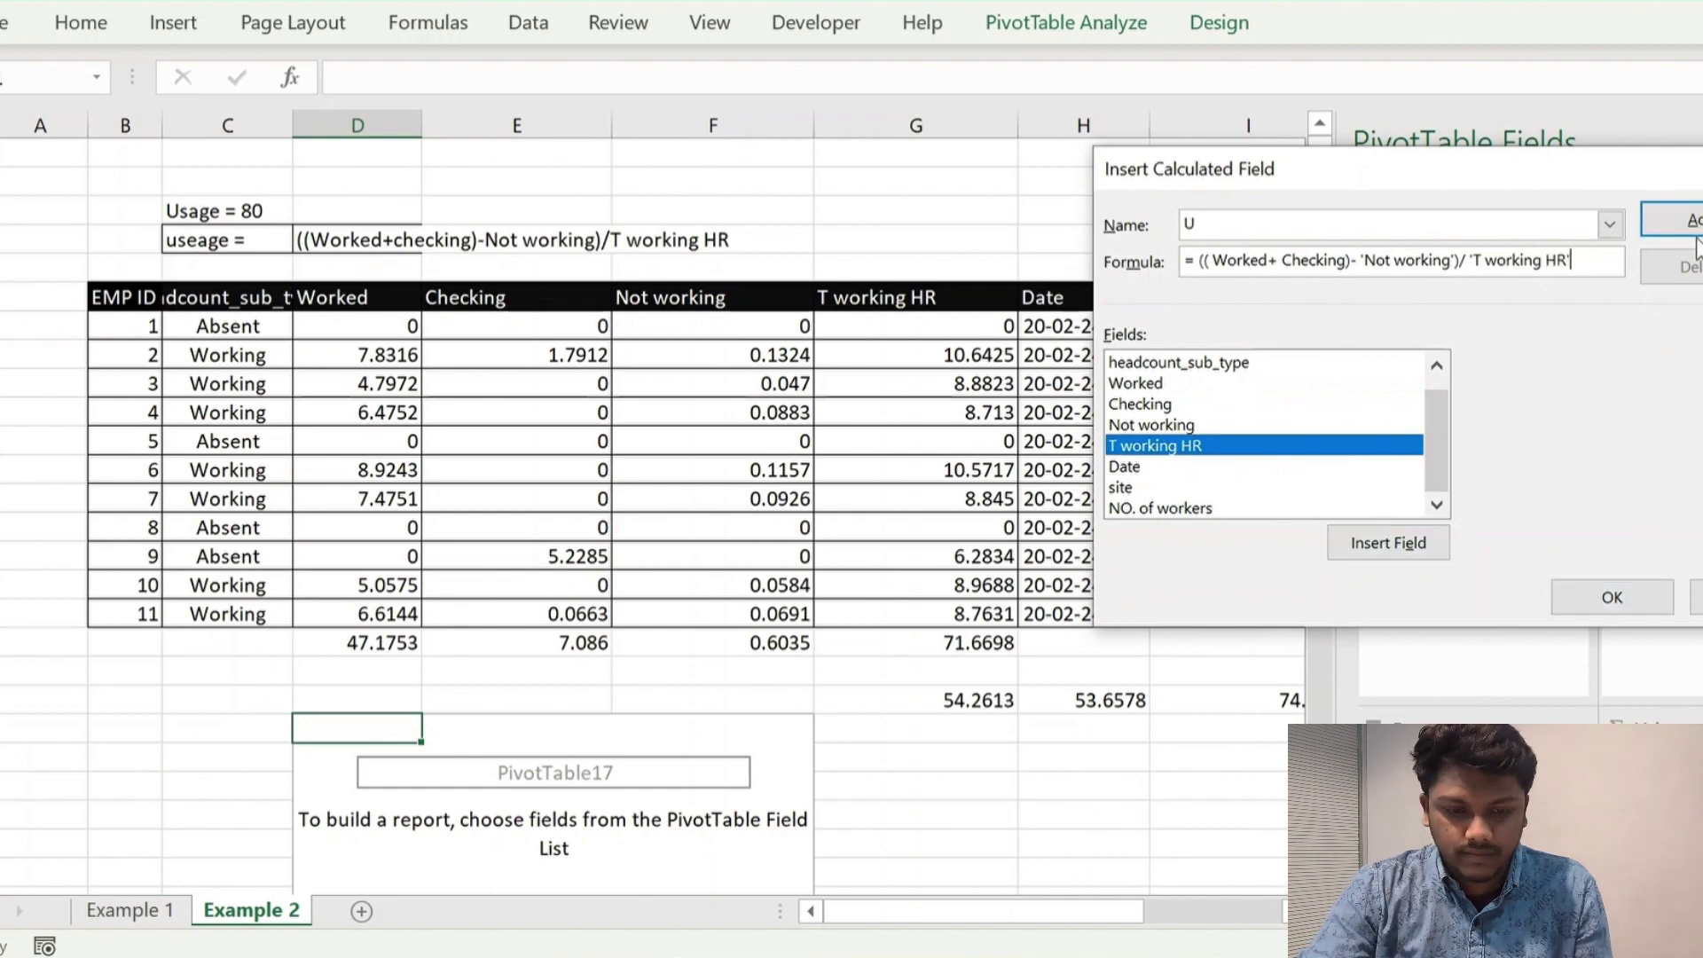
- Add the calculated field U to the PivotTable and check its result against the manually calculated usage in cell I20
click(1619, 594)
click(516, 756)
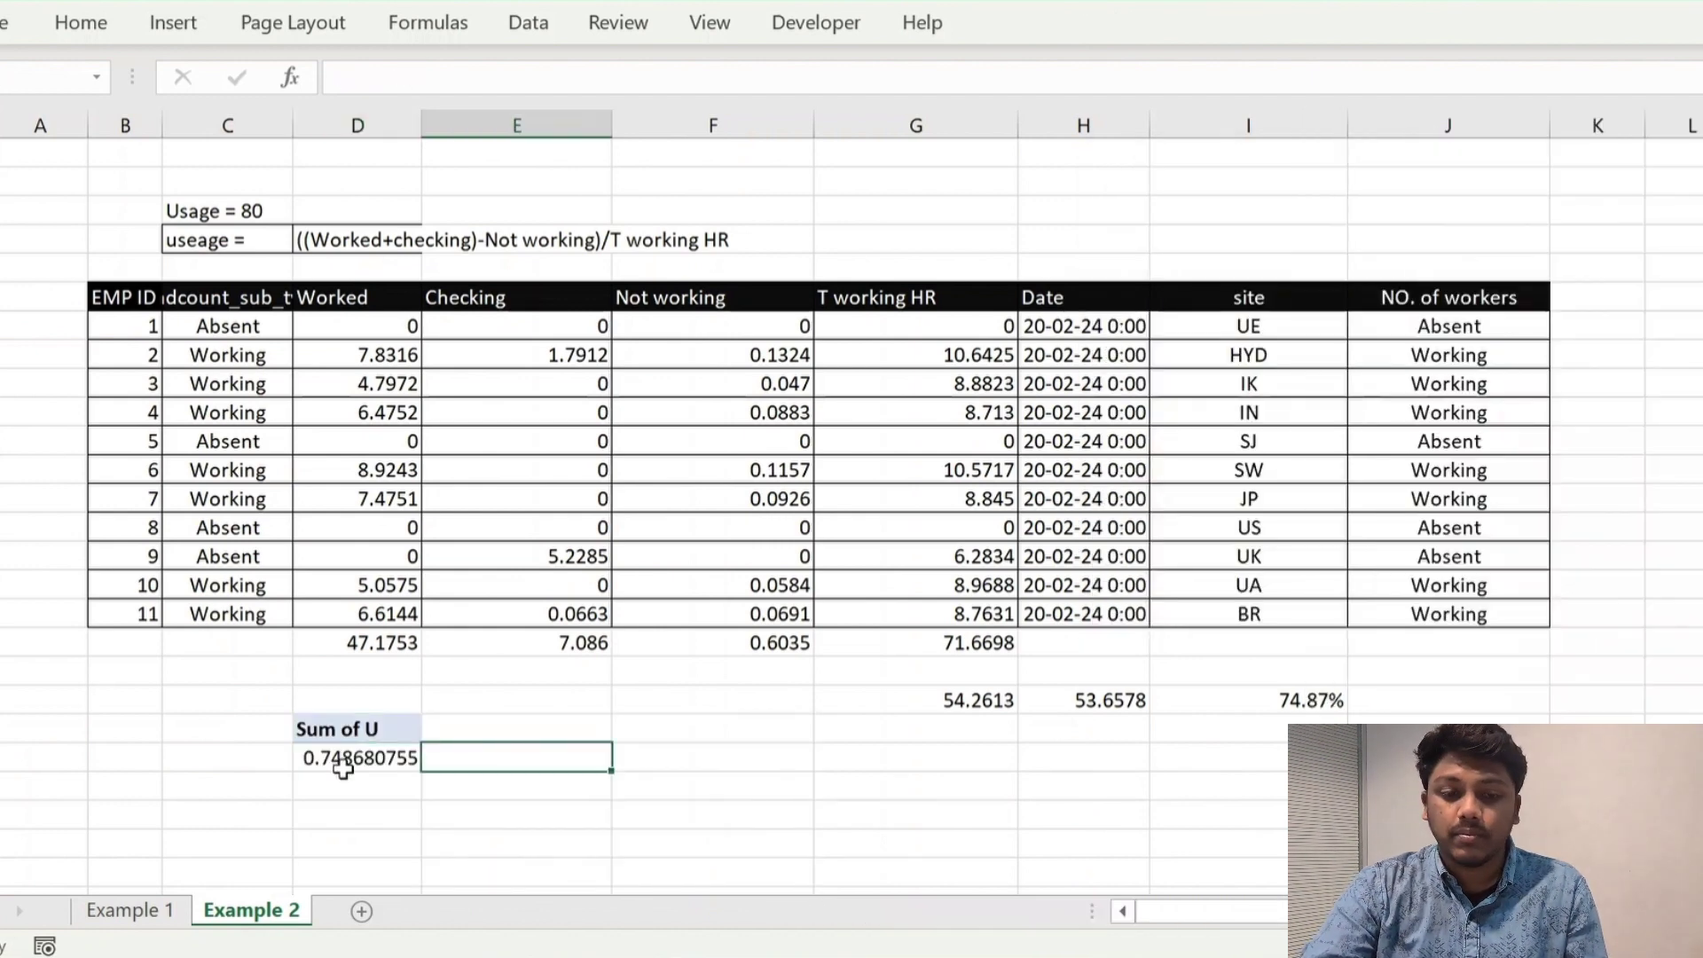
click(342, 768)
click(1263, 701)
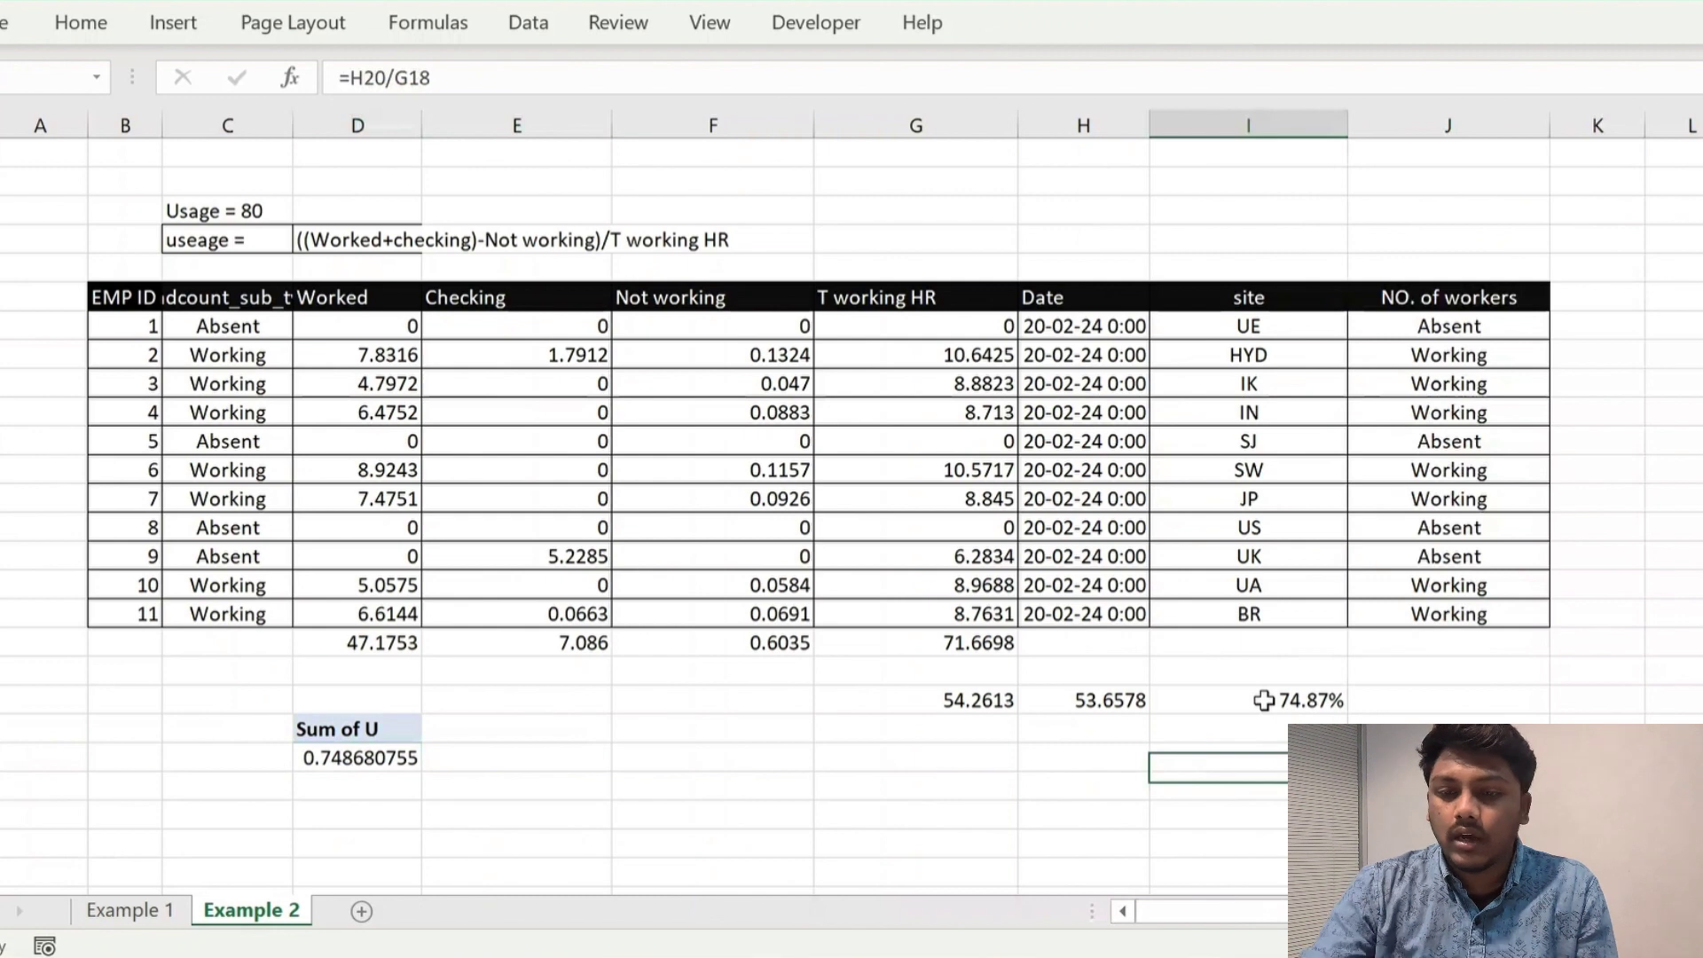
- Format the PivotTable's Sum of U value in D22 as Percentage with 2 decimal places
click(357, 757)
key(ctrl+1)
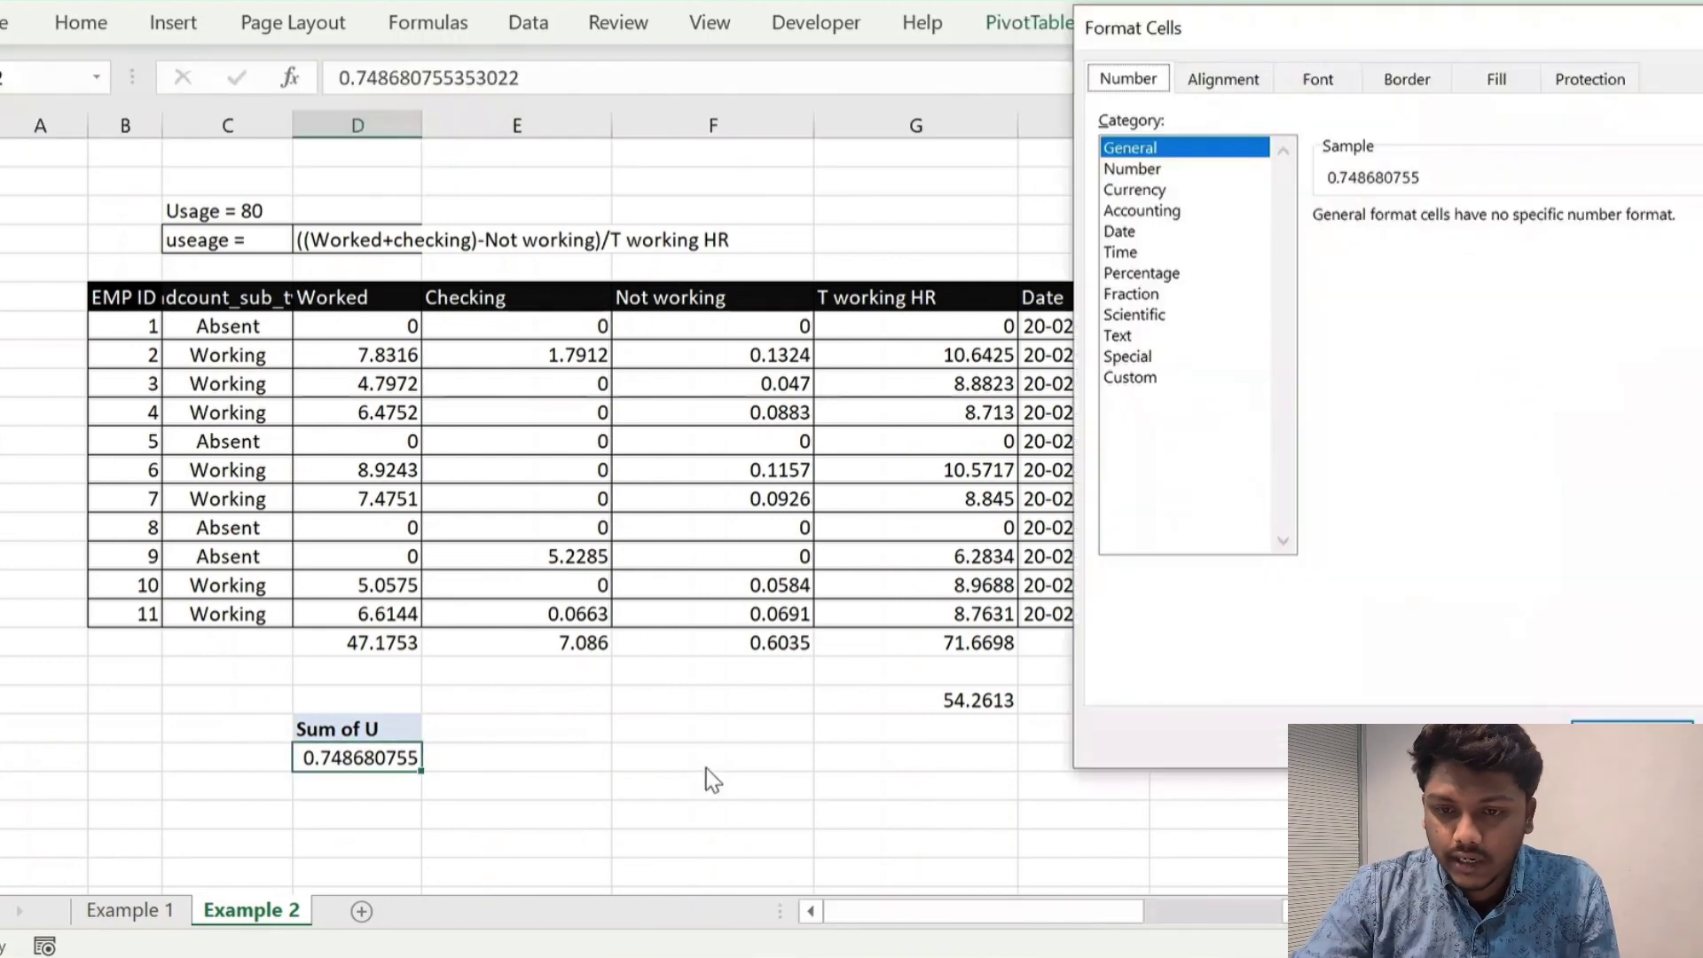
click(1190, 267)
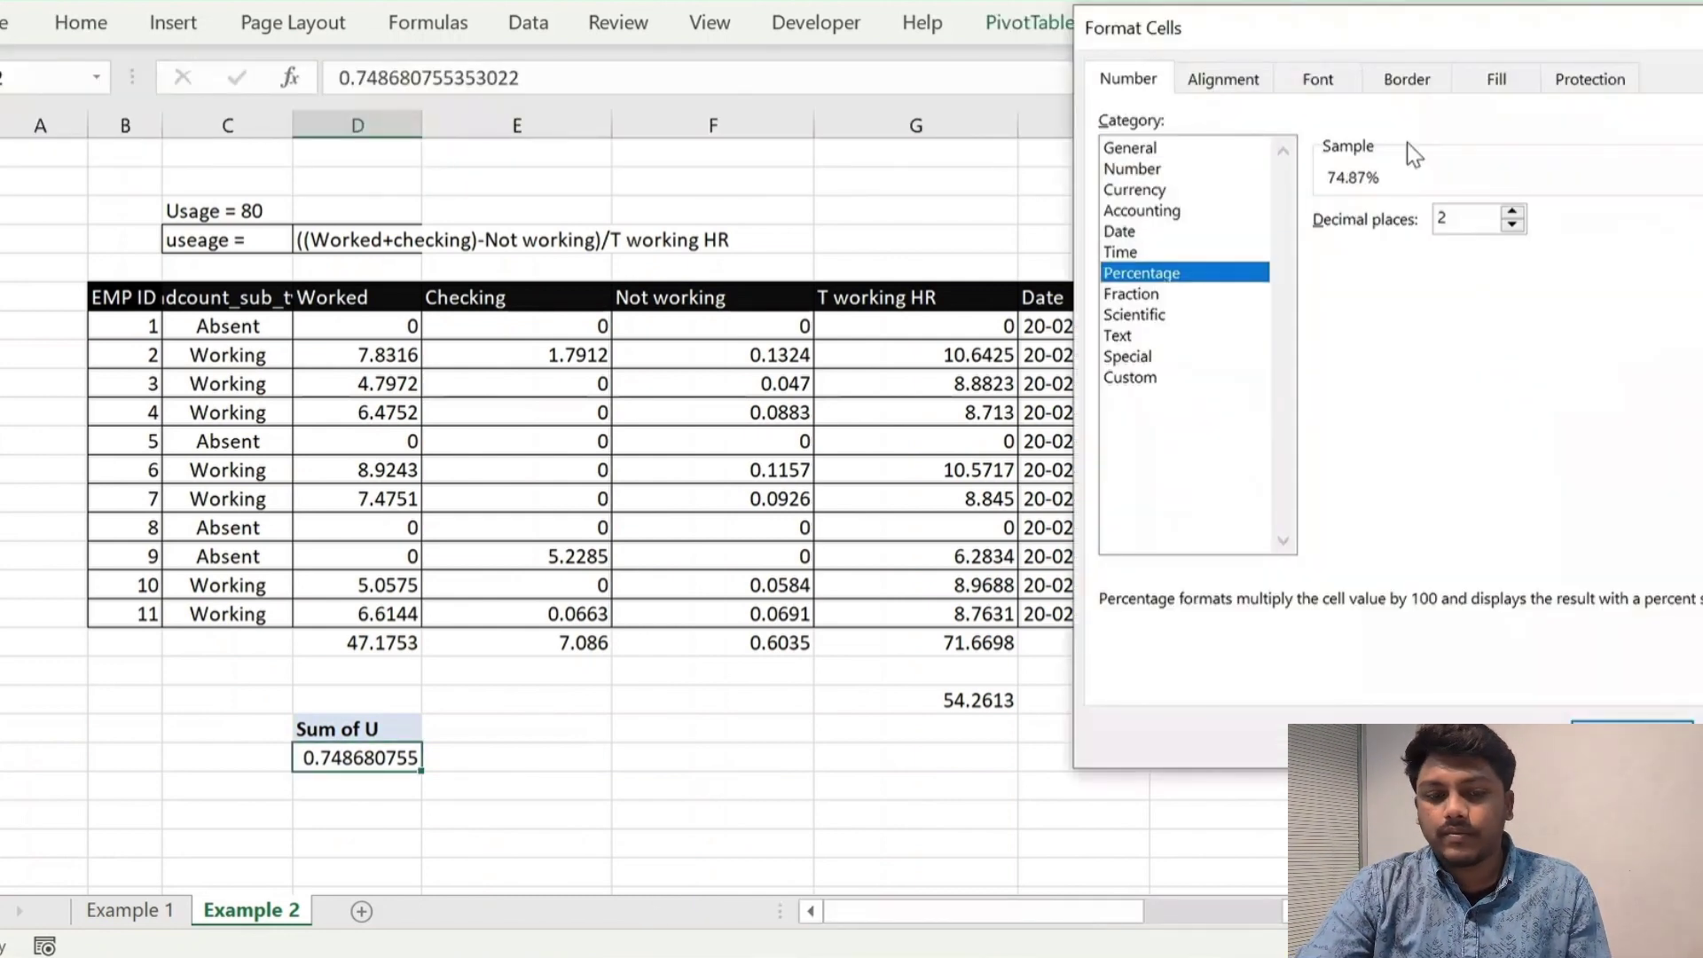
key(Return)
click(517, 814)
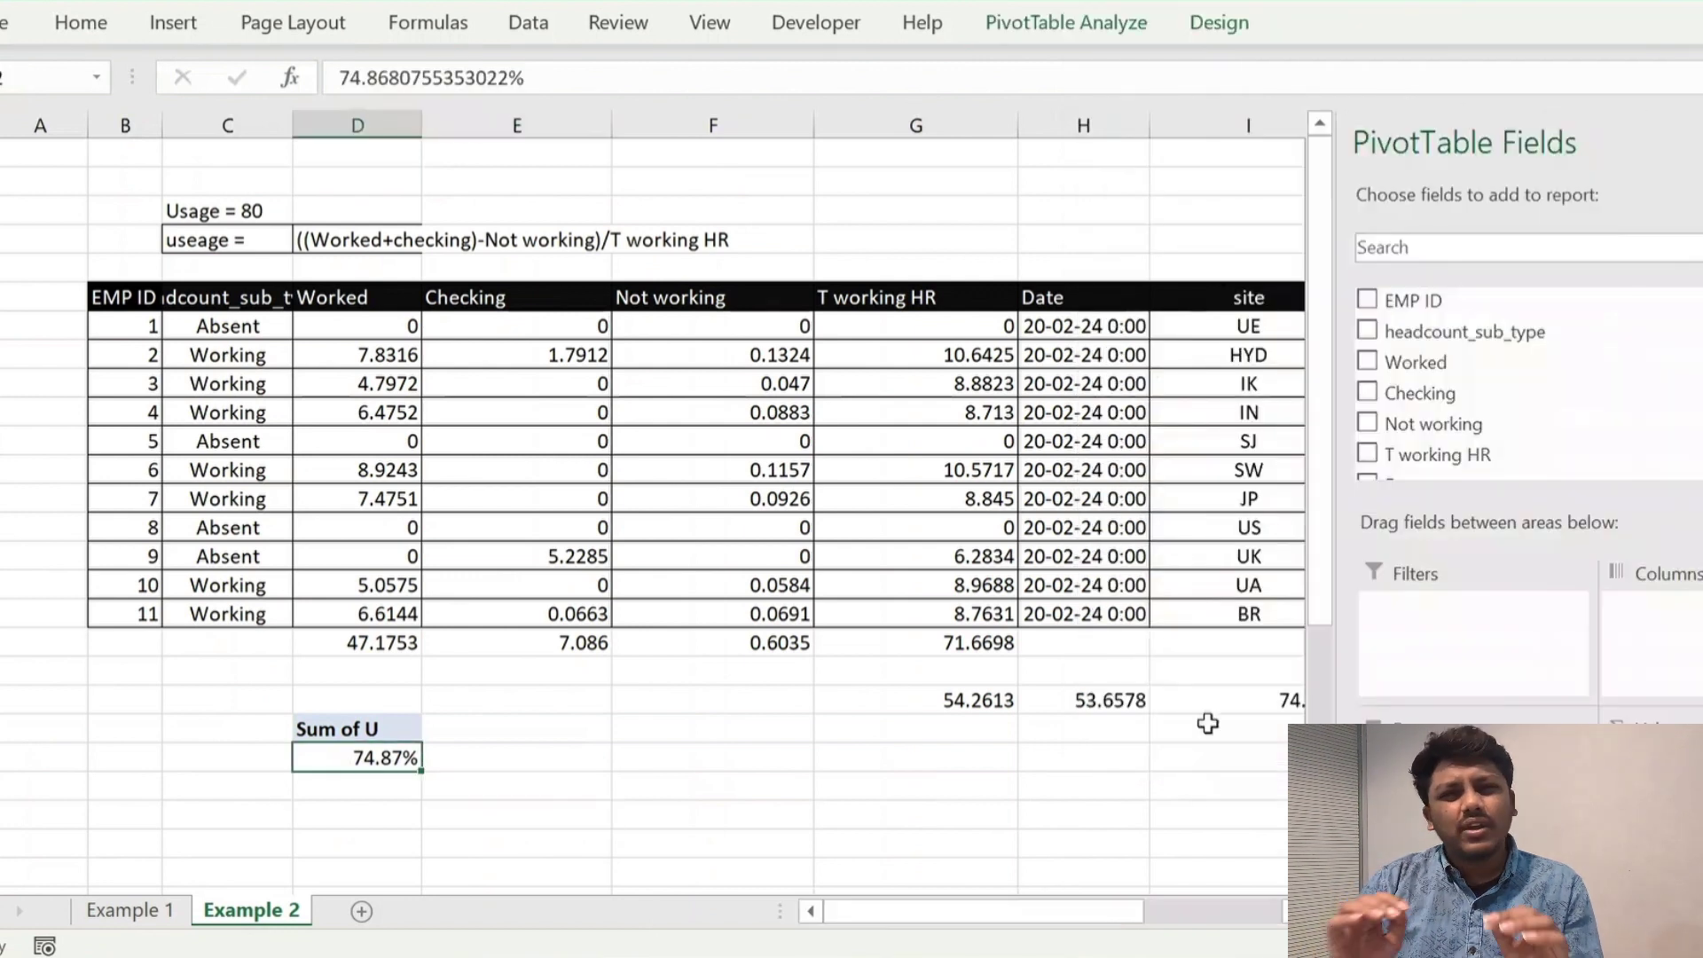
click(1219, 802)
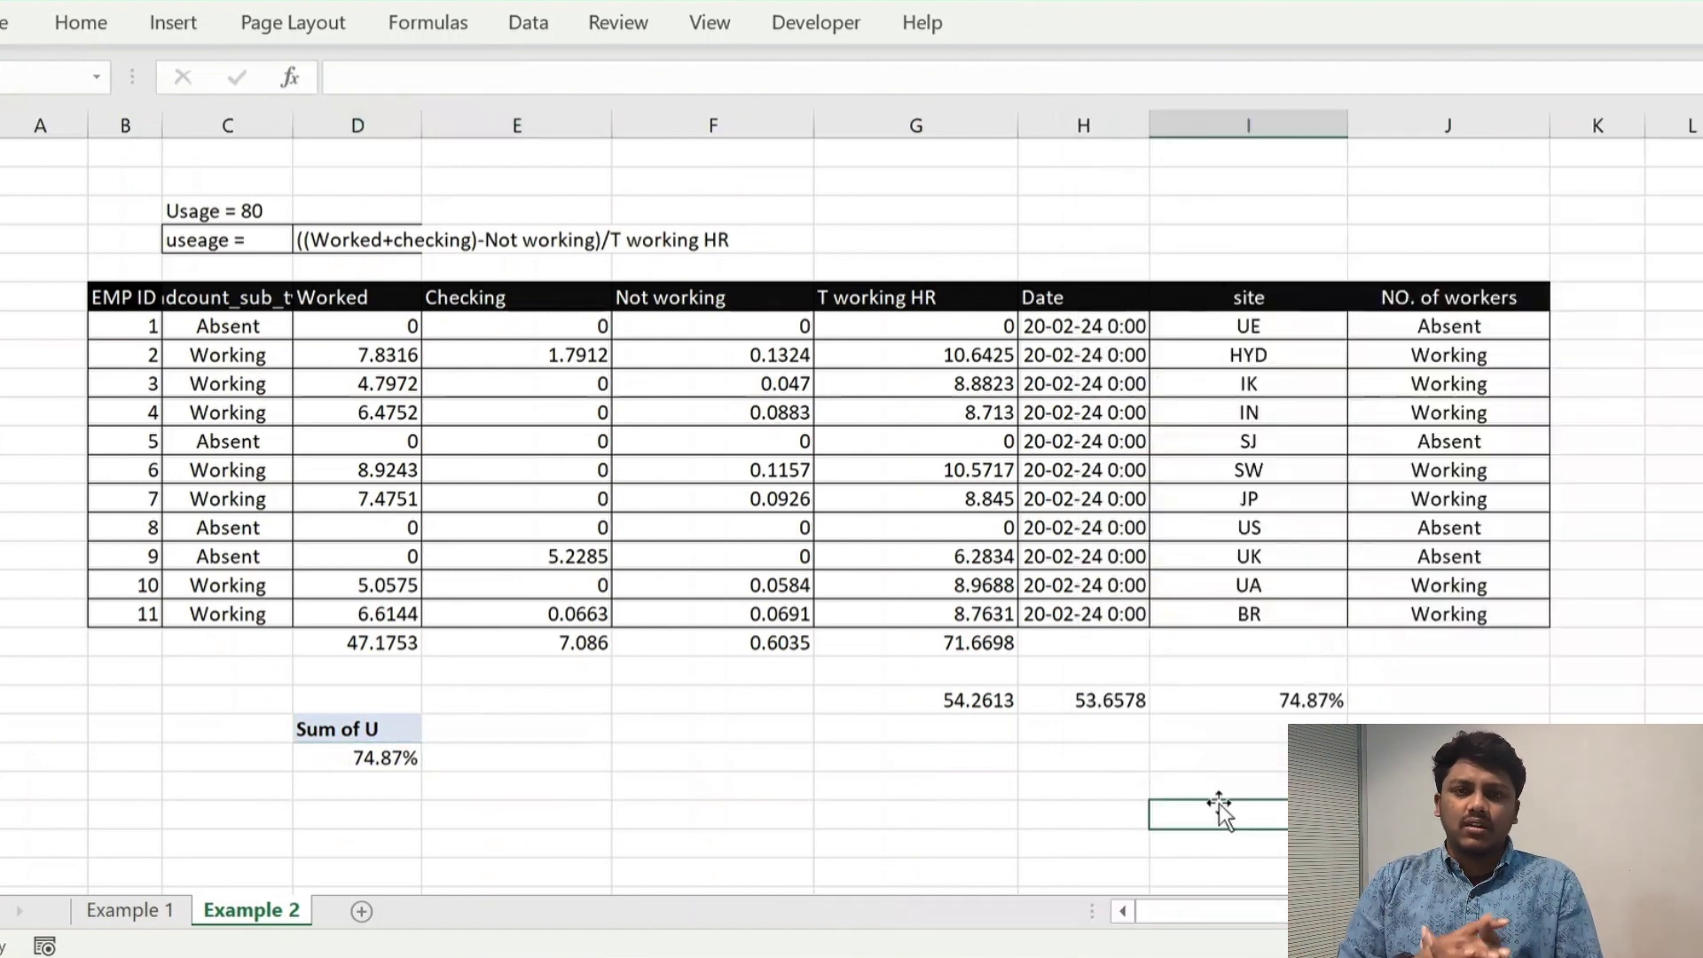